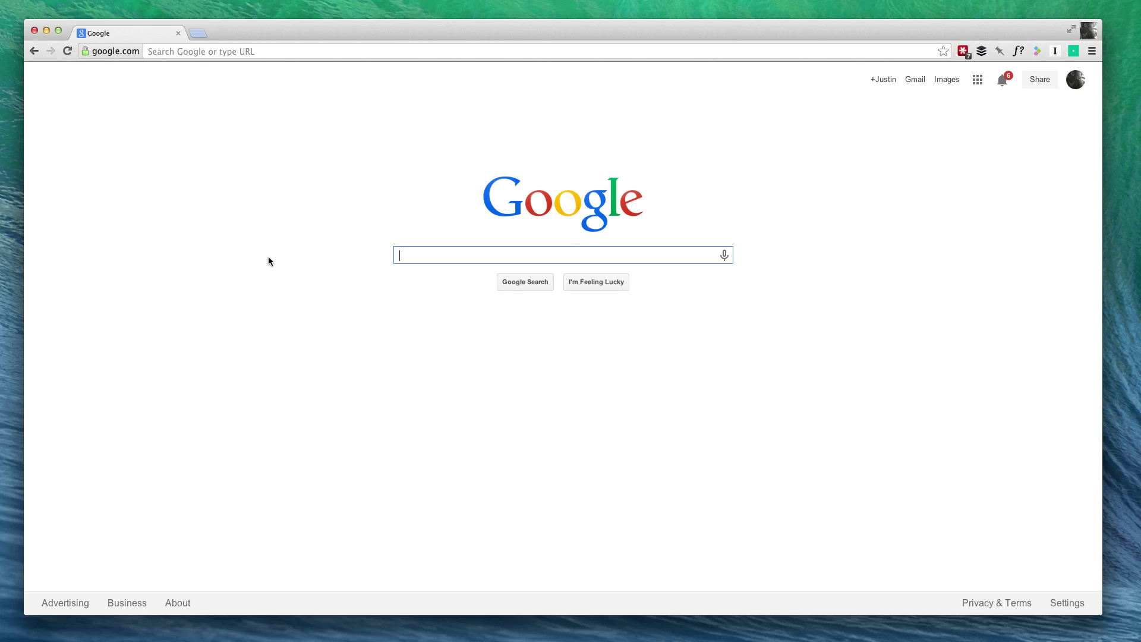
pyautogui.write('d')
pyautogui.write('og ')
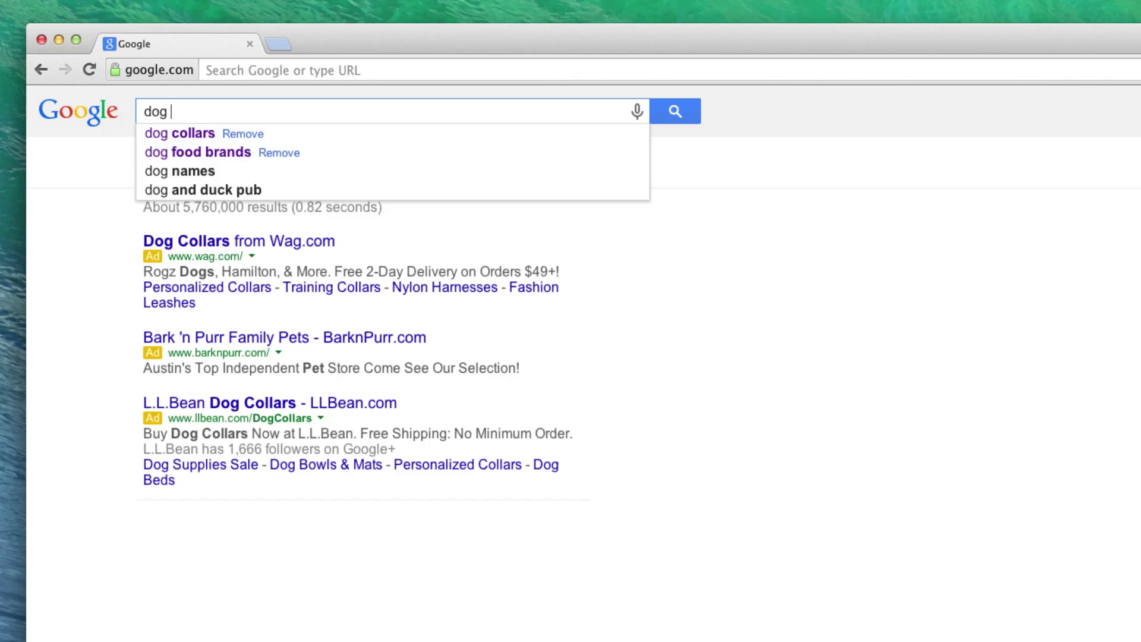
pyautogui.write('stores l')
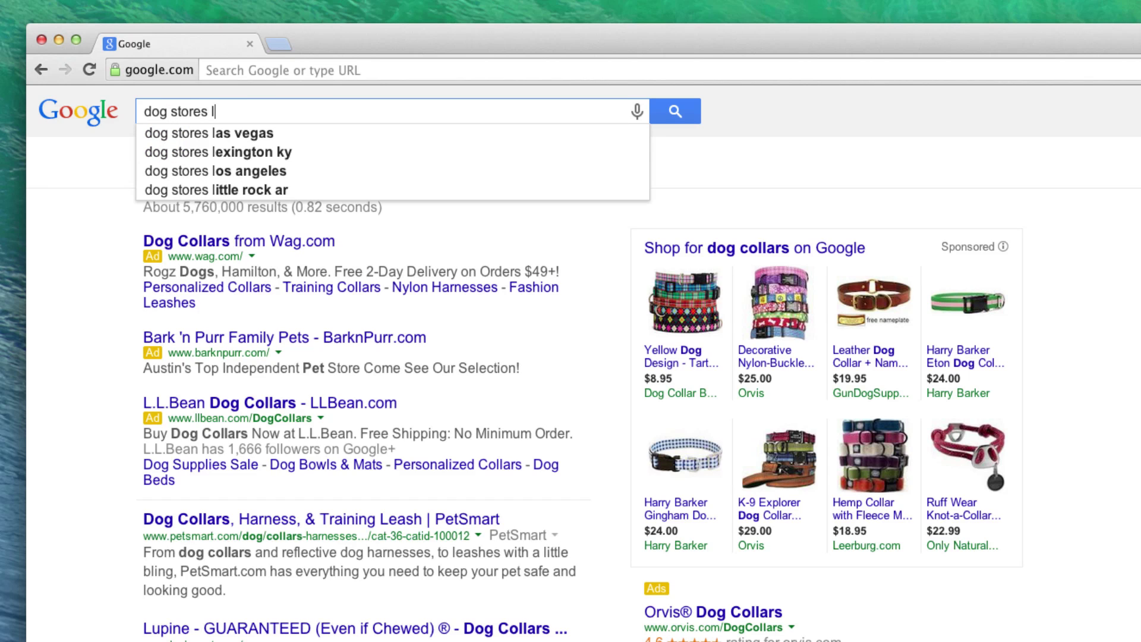
pyautogui.write('im')
# Fix the typo and search Google for 'dog stores links'.
pyautogui.press('BackSpace')
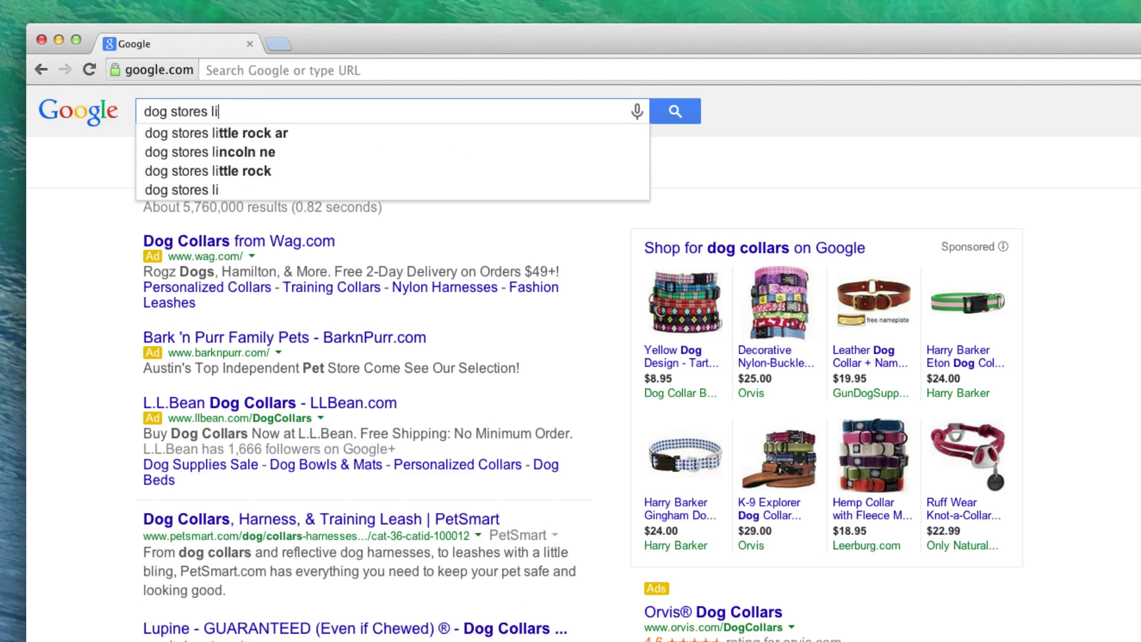
pyautogui.write('nks')
pyautogui.press('Return')
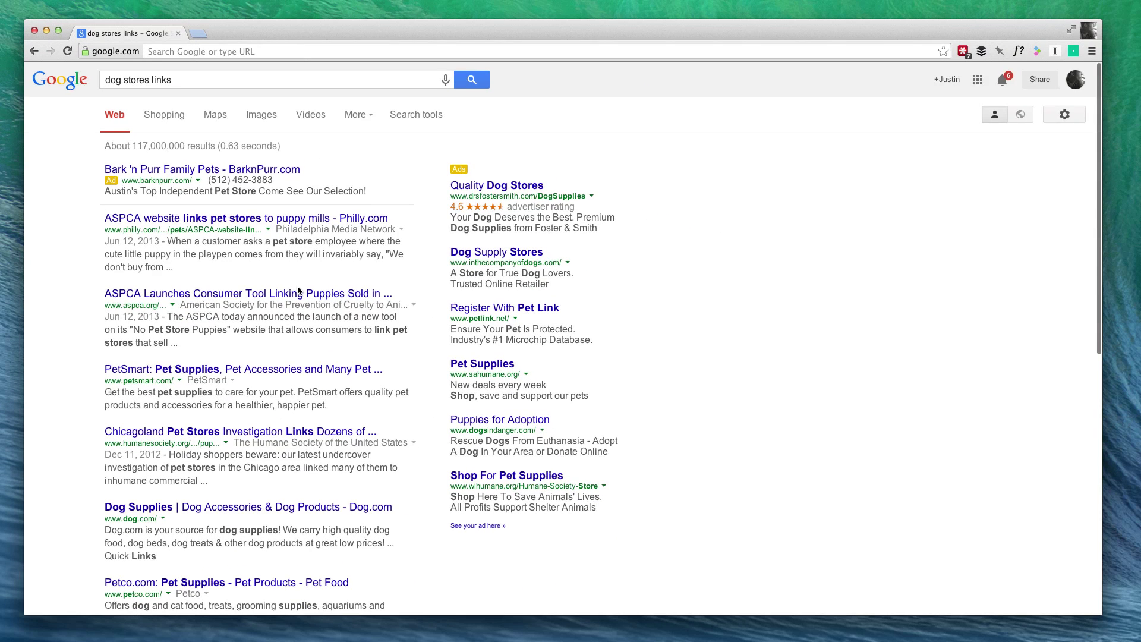
pyautogui.scroll(-2, 297, 286)
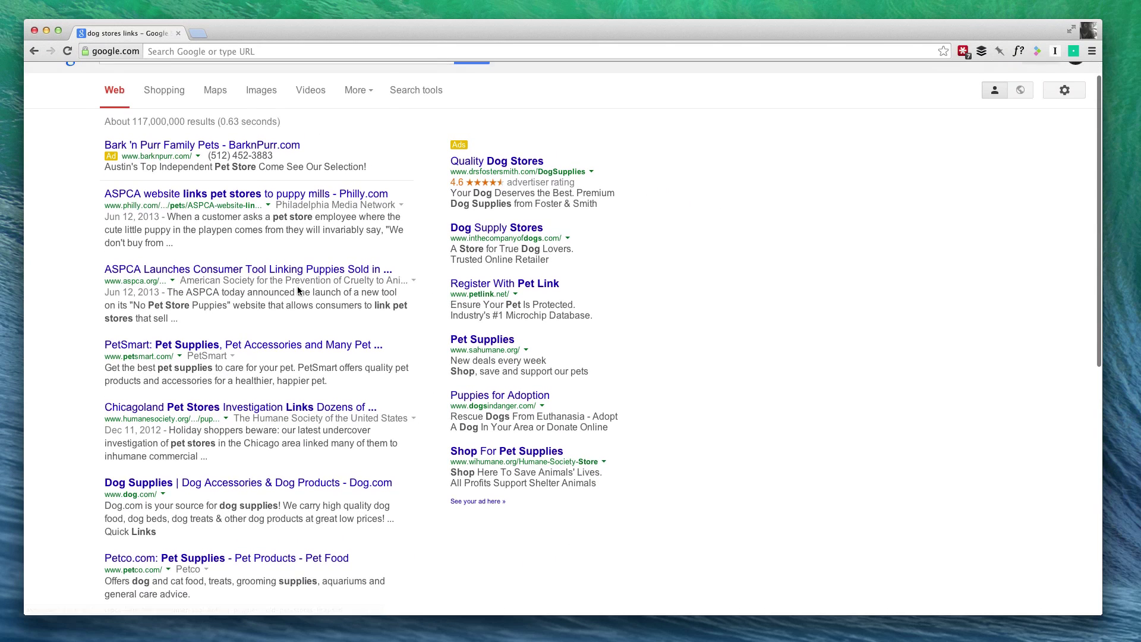
pyautogui.scroll(-1, 297, 285)
pyautogui.scroll(-1, 296, 287)
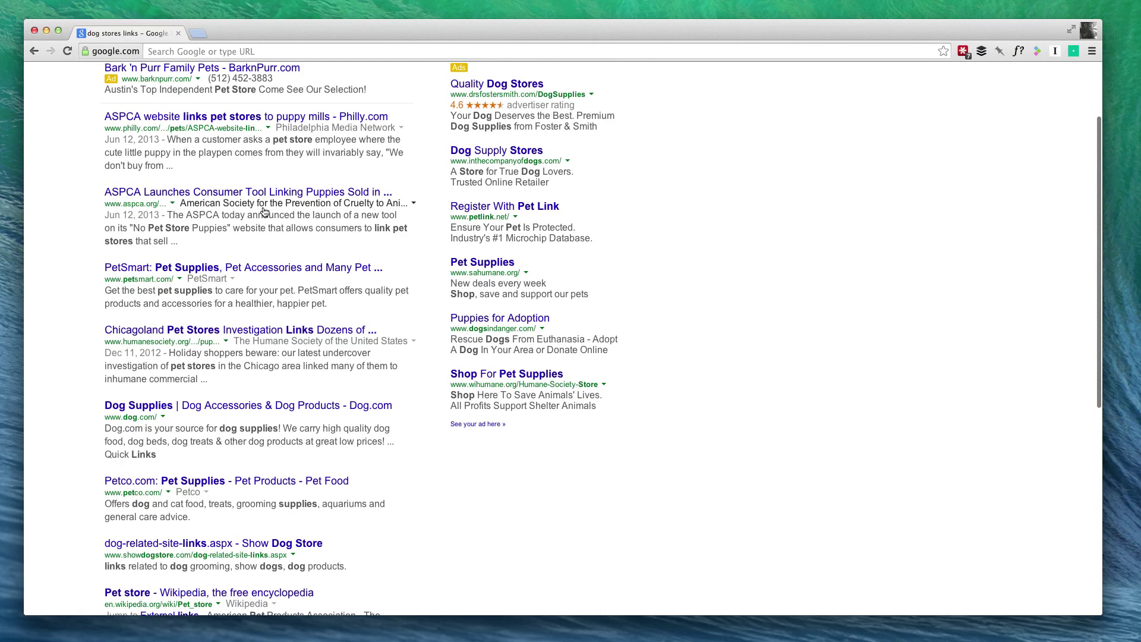
pyautogui.scroll(-1, 262, 211)
pyautogui.scroll(-1, 263, 210)
pyautogui.scroll(-1, 263, 210)
pyautogui.scroll(-1, 262, 210)
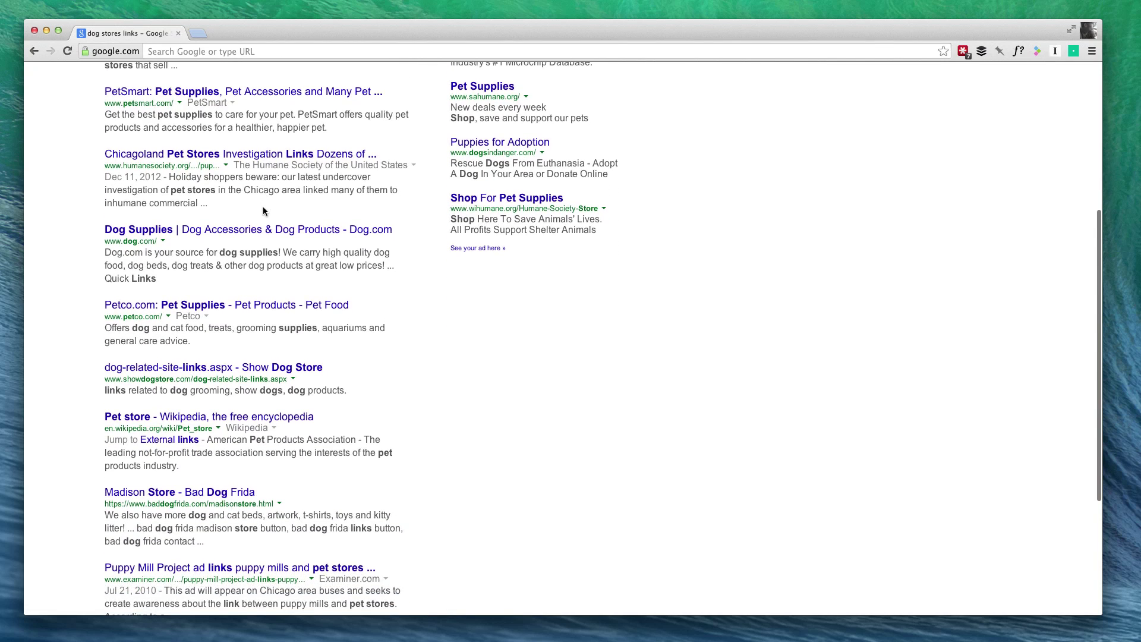
pyautogui.scroll(-2, 263, 211)
pyautogui.scroll(-2, 263, 210)
pyautogui.scroll(-1, 263, 210)
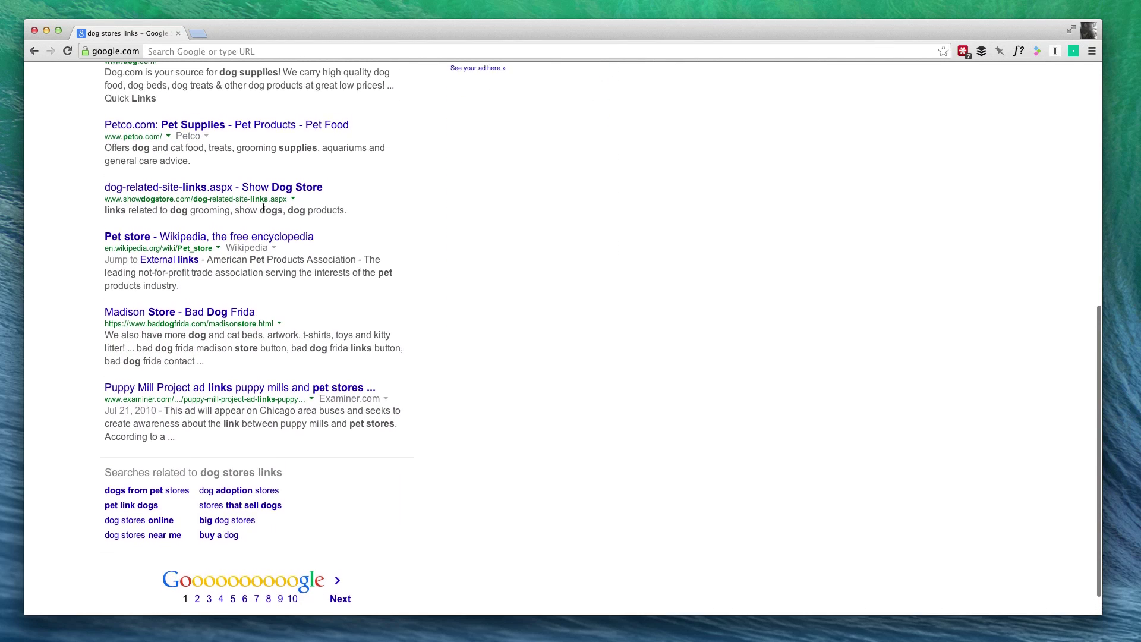
pyautogui.scroll(5, 195, 94)
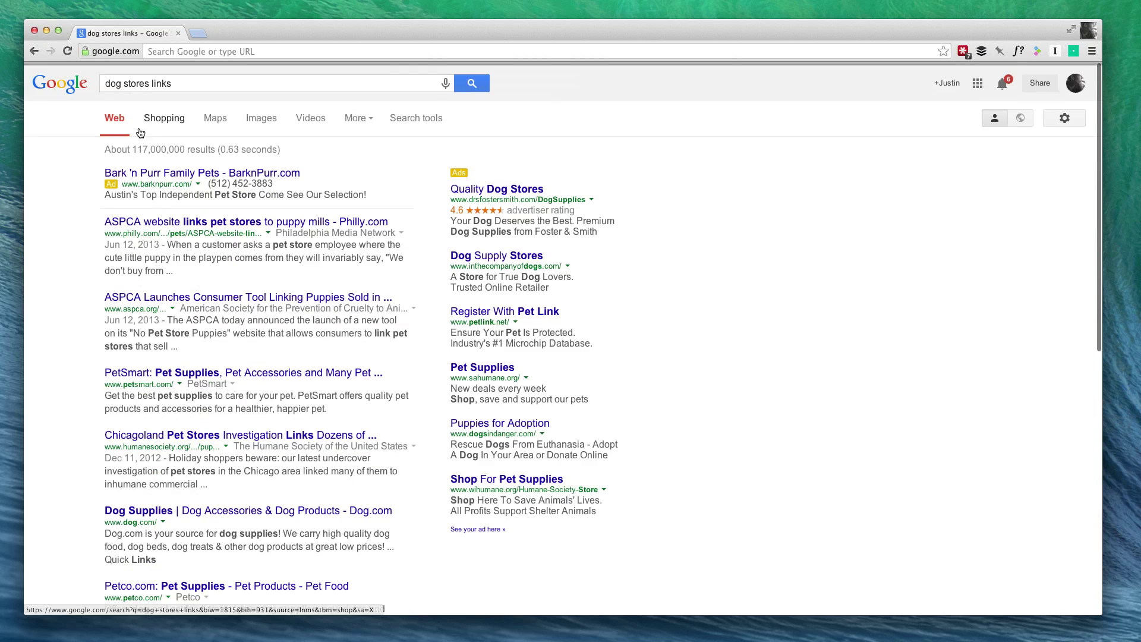
# Change the query to 'dog resources links', run it, and open the Adopt-a-Pet result.
pyautogui.click(187, 82)
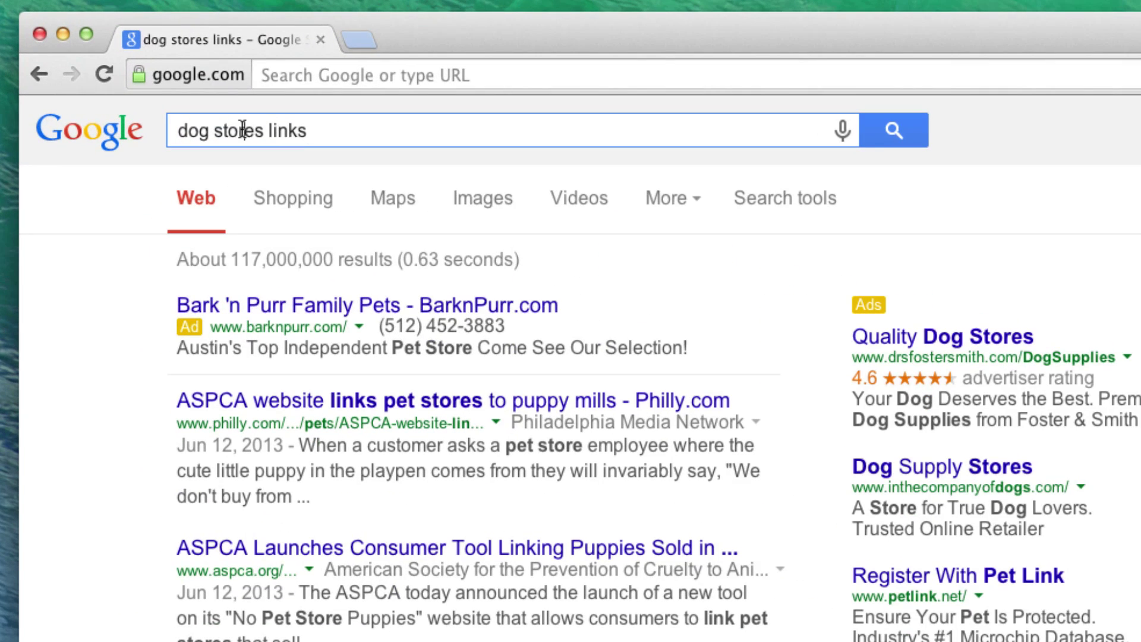
pyautogui.doubleClick(139, 80)
pyautogui.press('BackSpace')
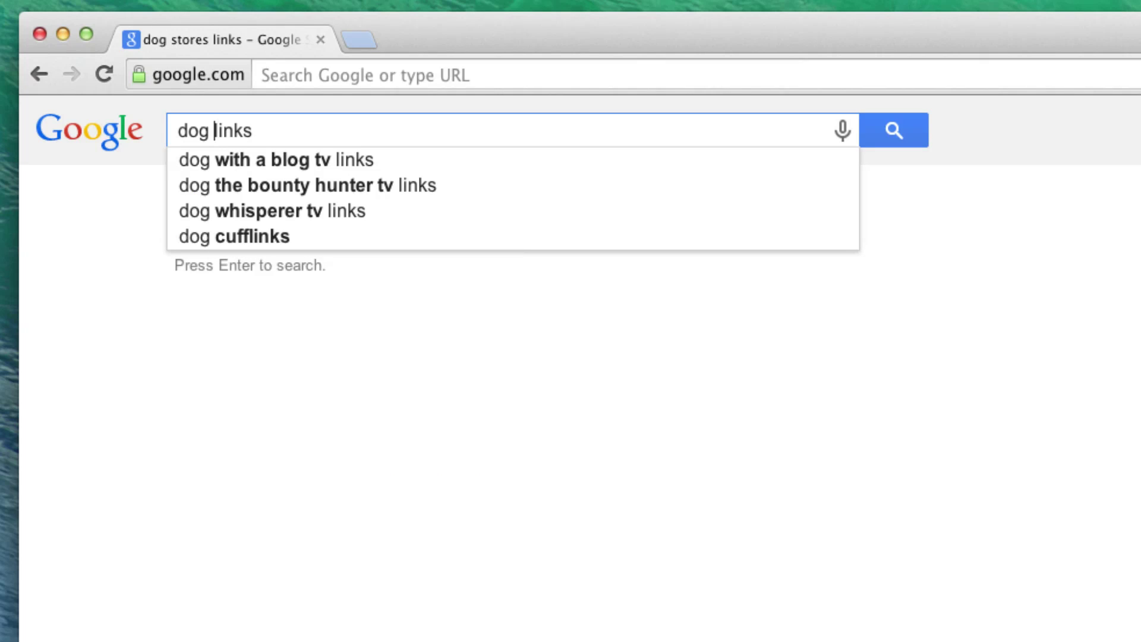
pyautogui.write('re')
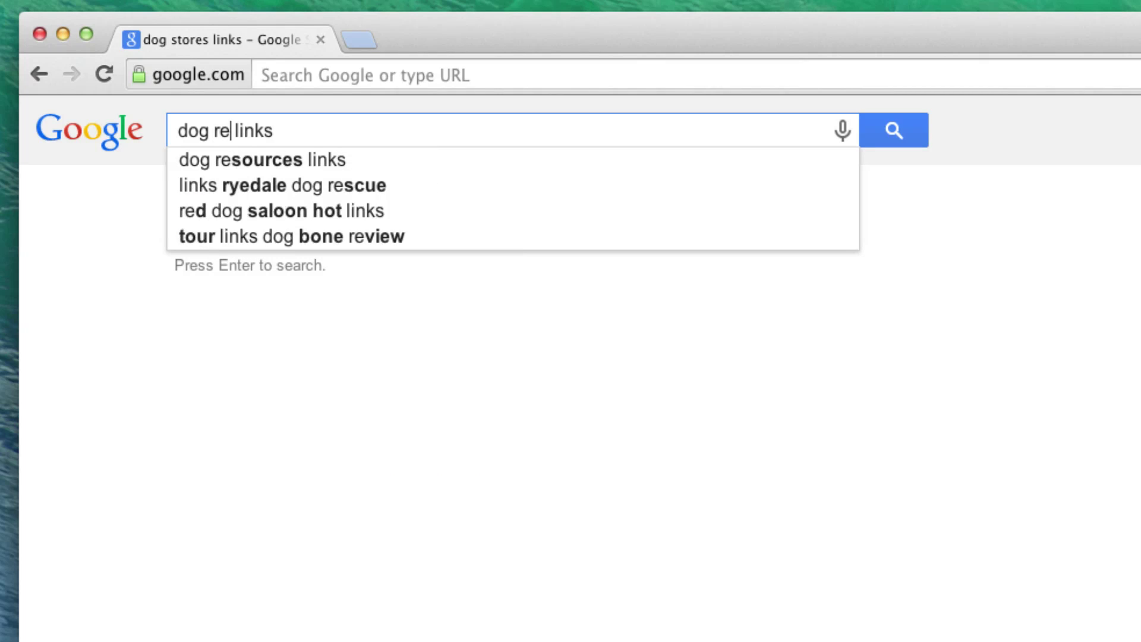
pyautogui.write('s')
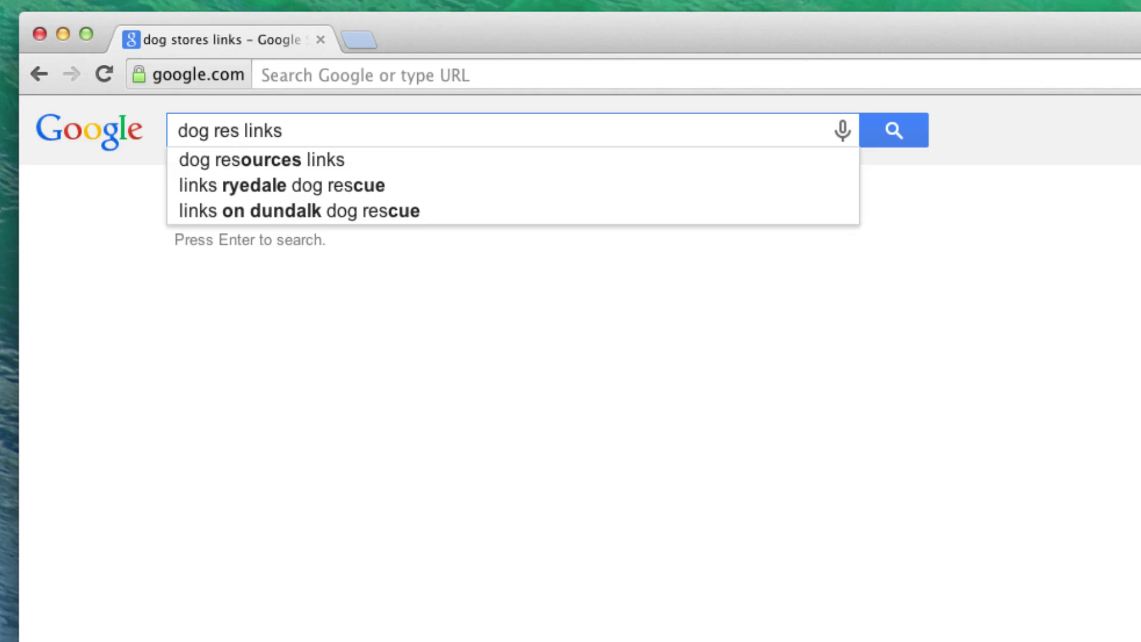
pyautogui.press('Down')
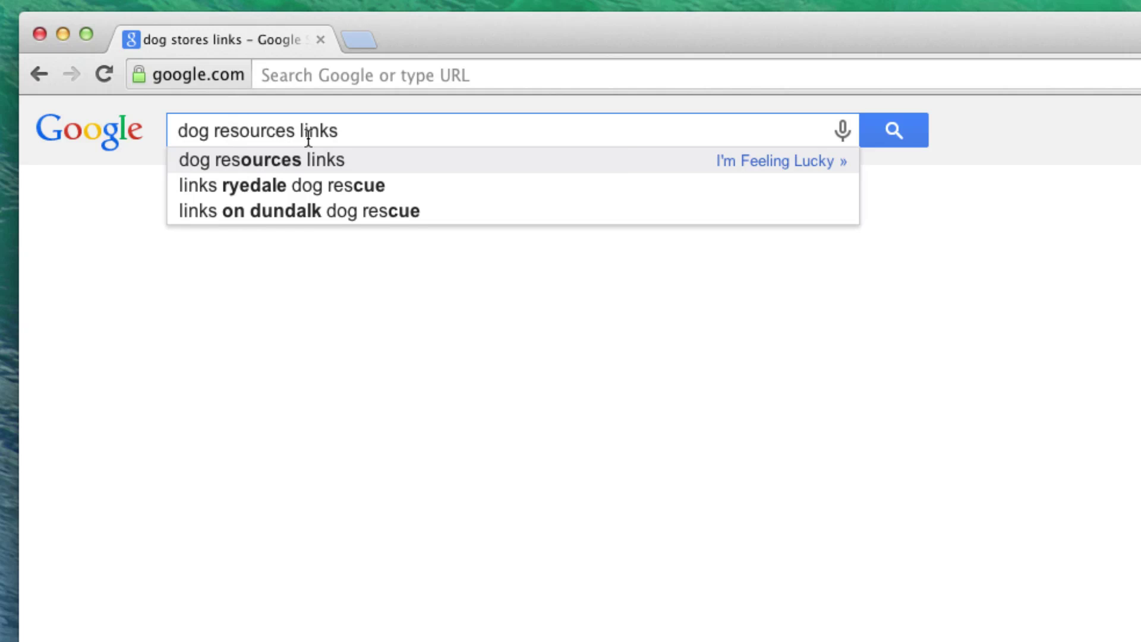
pyautogui.press('Return')
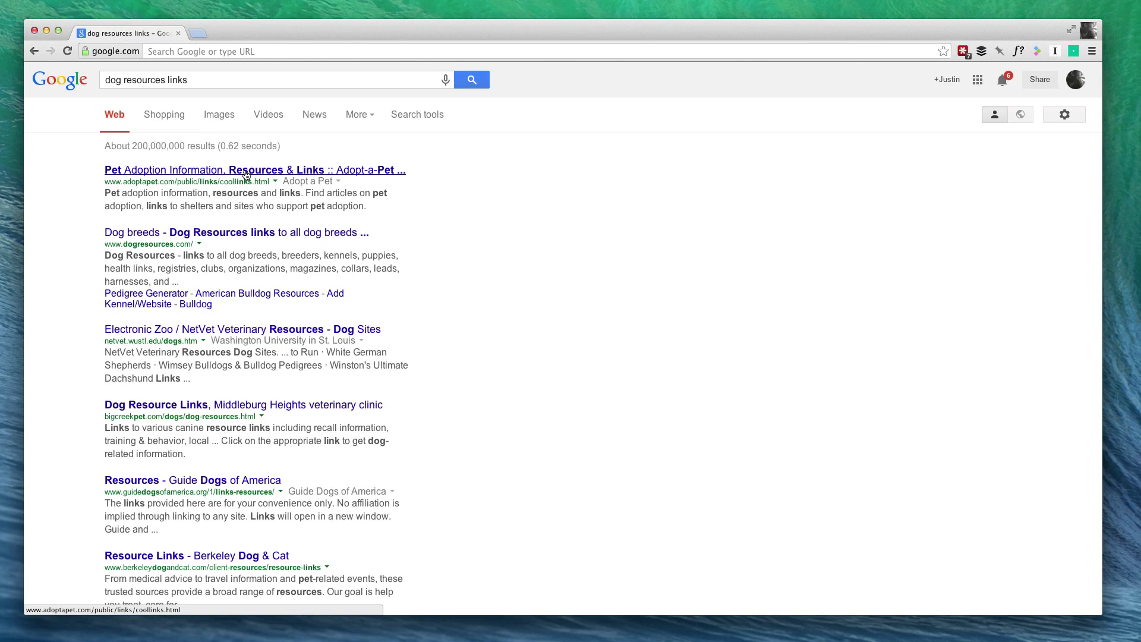
pyautogui.keyDown('super'); pyautogui.click(244, 175); pyautogui.keyUp('super')
# View the Adopt-a-Pet resources and links page, then close its tab.
pyautogui.click(231, 35)
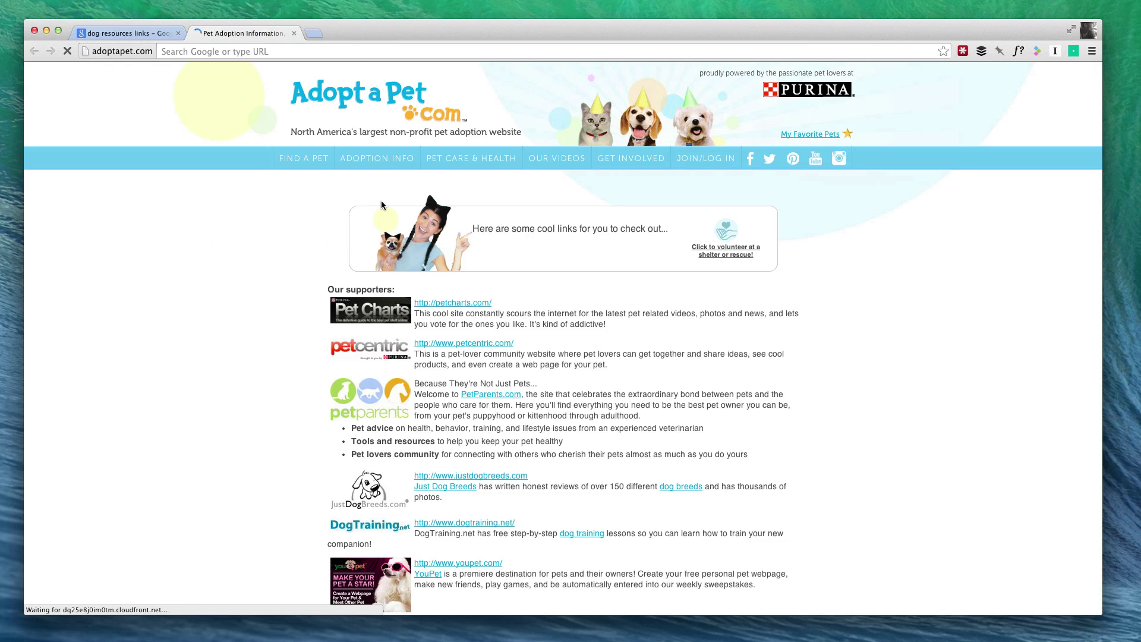
pyautogui.scroll(-3, 381, 205)
pyautogui.moveTo(350, 153); pyautogui.dragTo(389, 153)
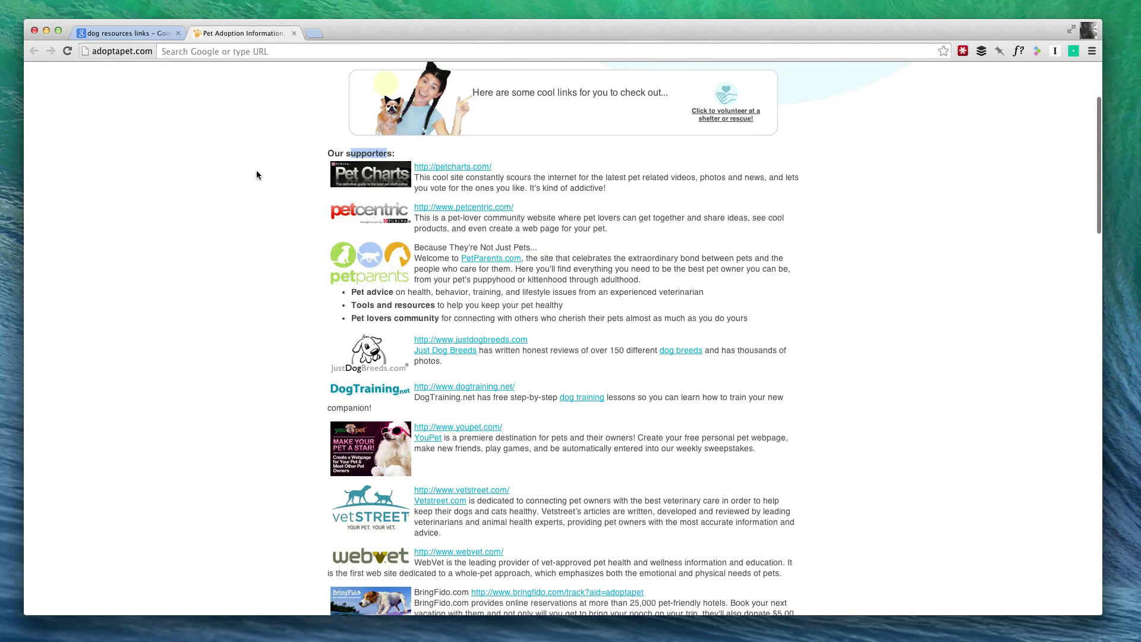
pyautogui.scroll(2, 256, 174)
pyautogui.scroll(-2, 256, 174)
pyautogui.scroll(-4, 256, 175)
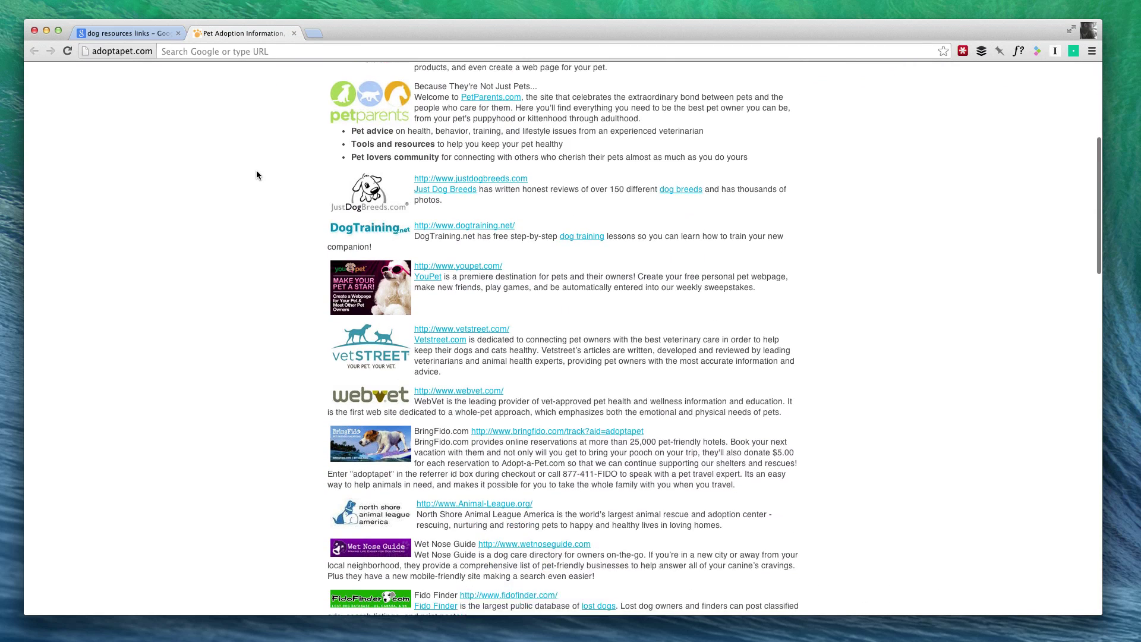
pyautogui.scroll(-1, 256, 175)
pyautogui.scroll(-1, 256, 174)
pyautogui.scroll(-3, 256, 175)
pyautogui.scroll(-2, 256, 174)
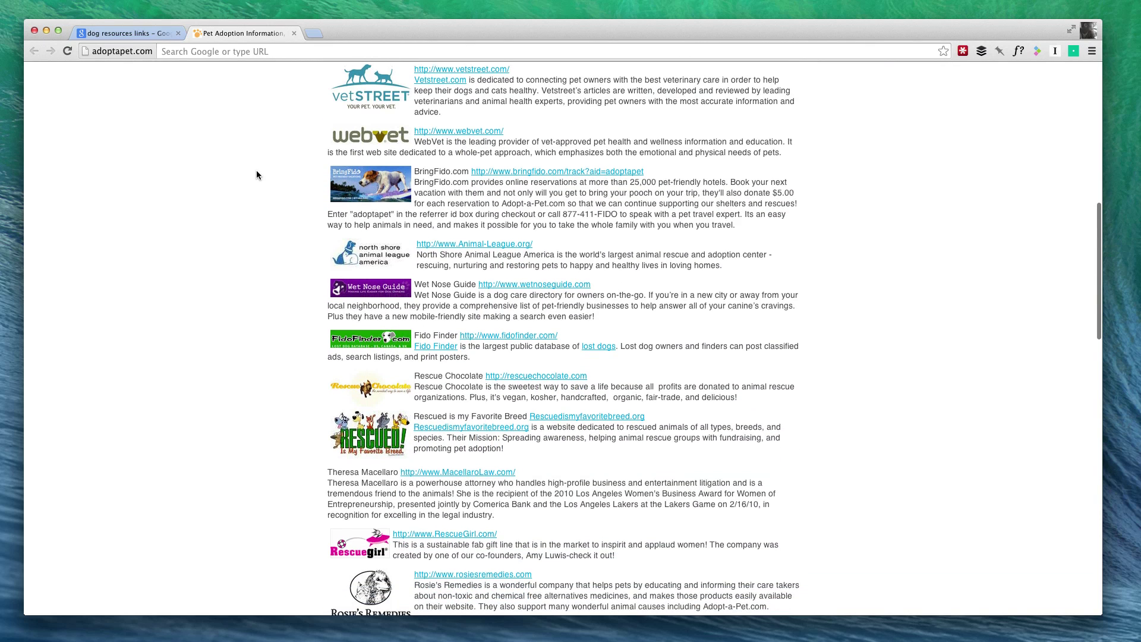
pyautogui.scroll(-2, 321, 171)
pyautogui.scroll(-2, 322, 170)
pyautogui.scroll(-5, 322, 170)
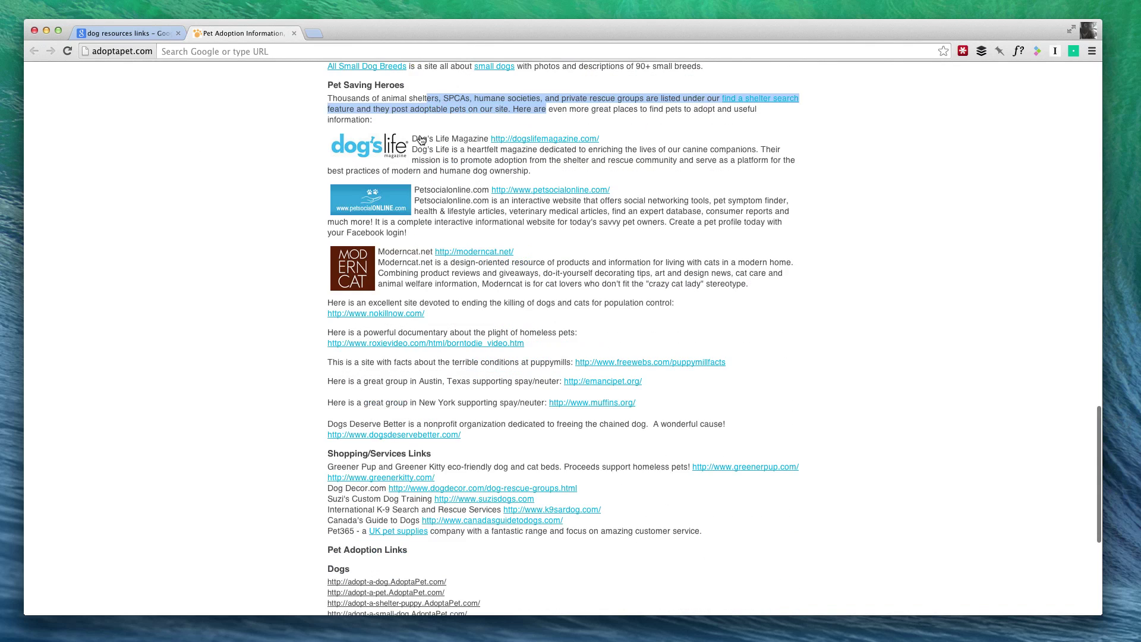
pyautogui.scroll(-2, 265, 154)
pyautogui.scroll(-2, 263, 153)
pyautogui.scroll(-1, 264, 153)
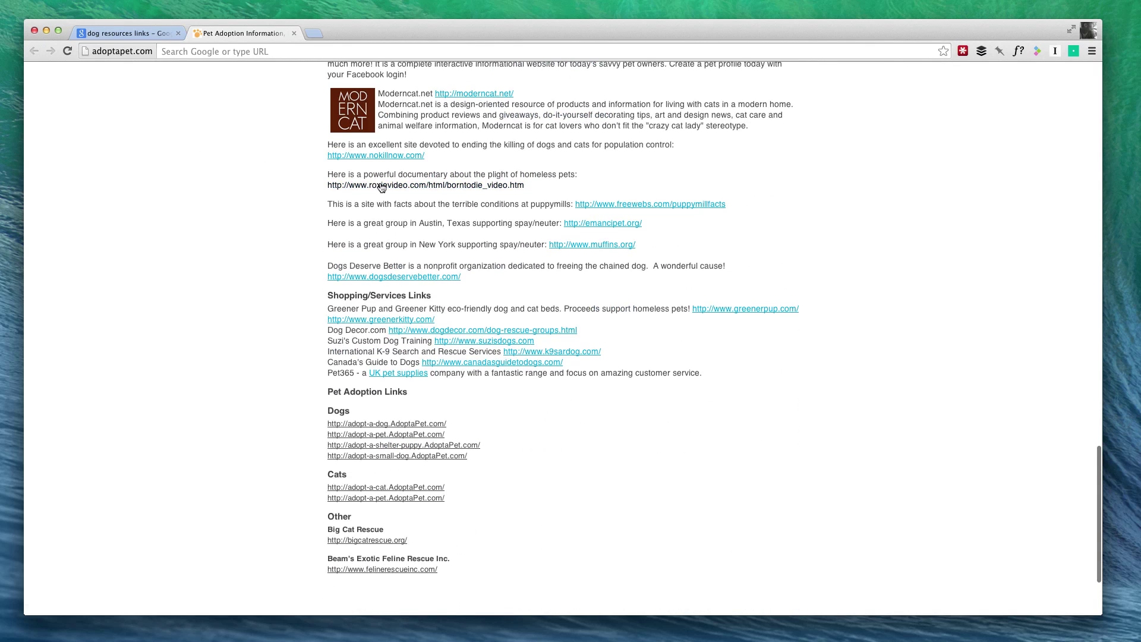
pyautogui.scroll(-2, 283, 174)
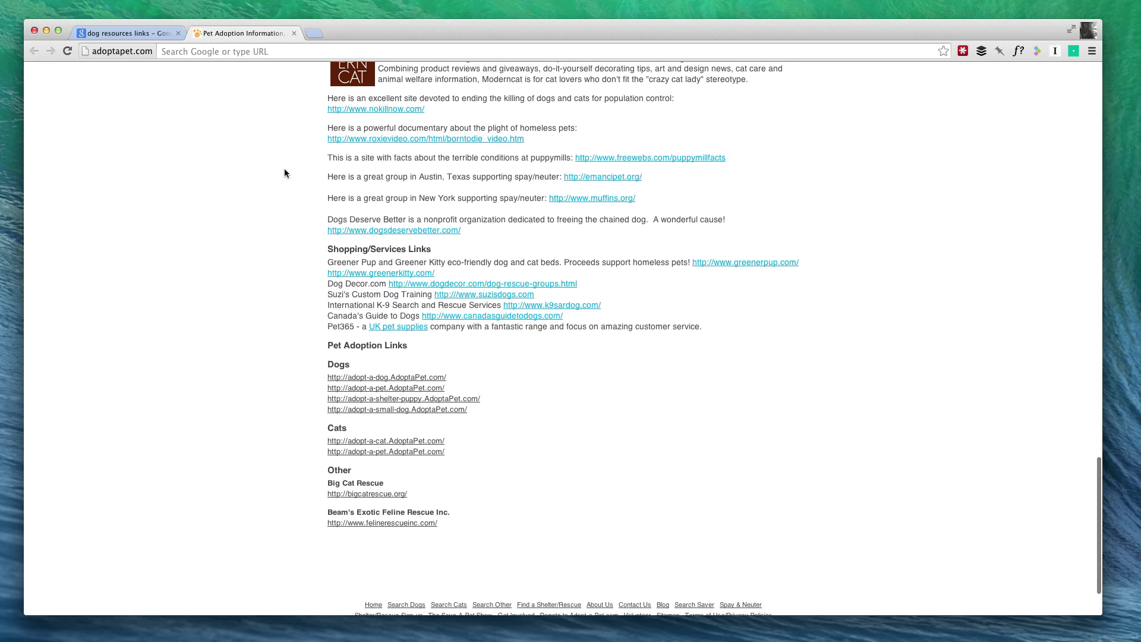
pyautogui.scroll(-2, 284, 173)
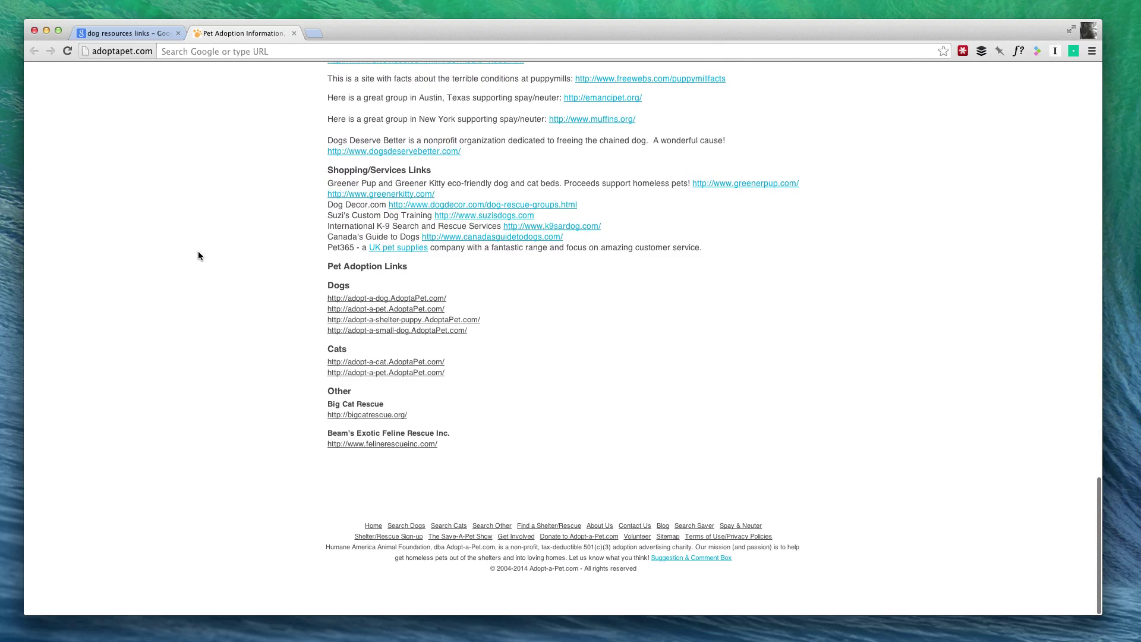
pyautogui.press('super+w')
# Open the DogResources.com breeds page and its Dalmatian Resources page.
pyautogui.keyDown('super'); pyautogui.click(166, 198); pyautogui.keyUp('super')
pyautogui.click(218, 36)
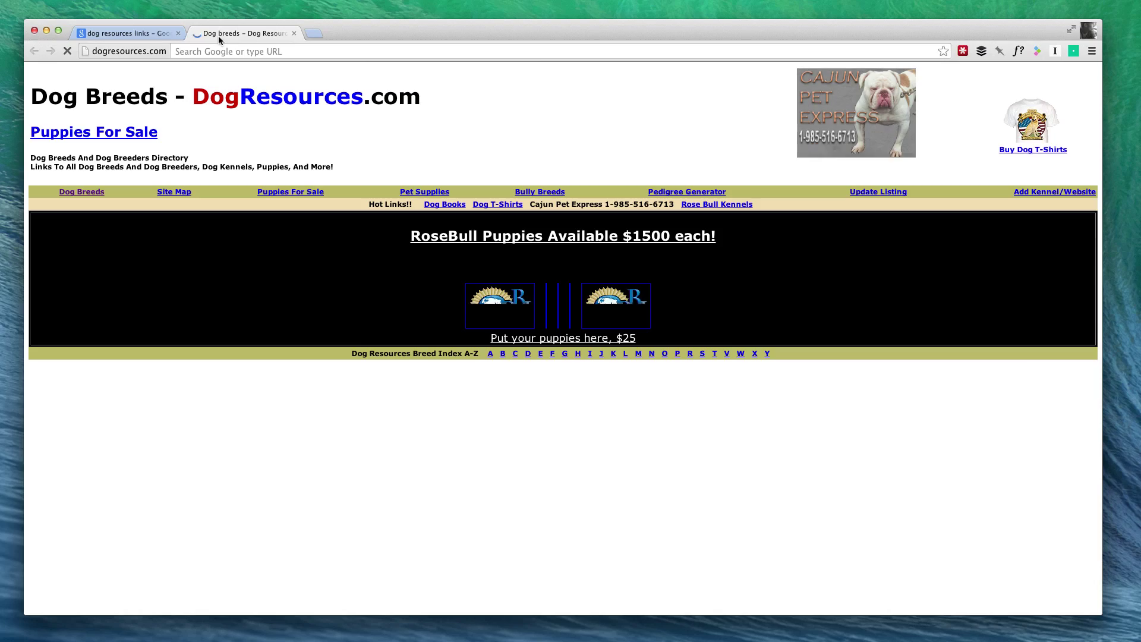
pyautogui.scroll(-5, 357, 295)
pyautogui.scroll(-2, 535, 250)
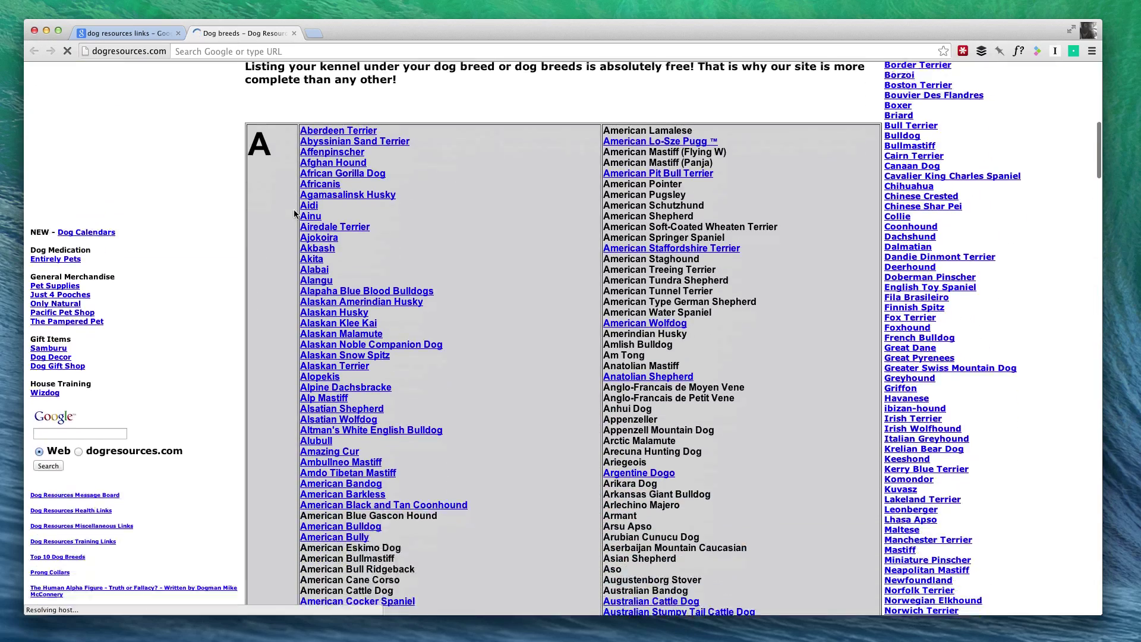
pyautogui.scroll(-2, 585, 220)
pyautogui.scroll(-5, 585, 221)
pyautogui.scroll(-5, 585, 220)
pyautogui.scroll(-5, 586, 221)
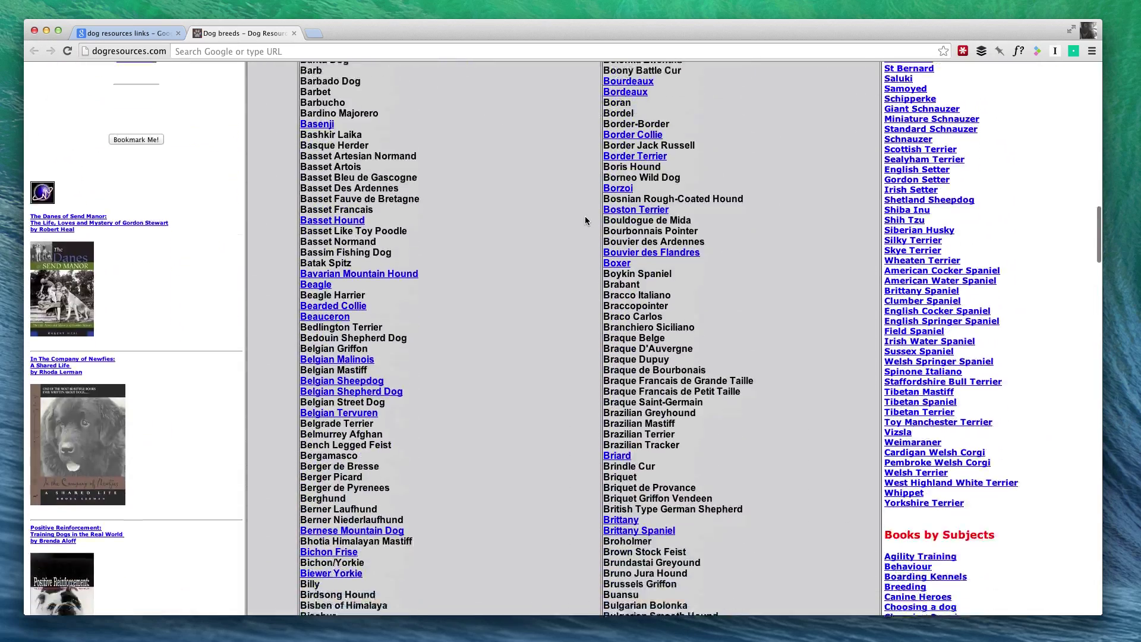
pyautogui.scroll(-5, 585, 220)
pyautogui.scroll(-5, 584, 216)
pyautogui.scroll(-2, 585, 217)
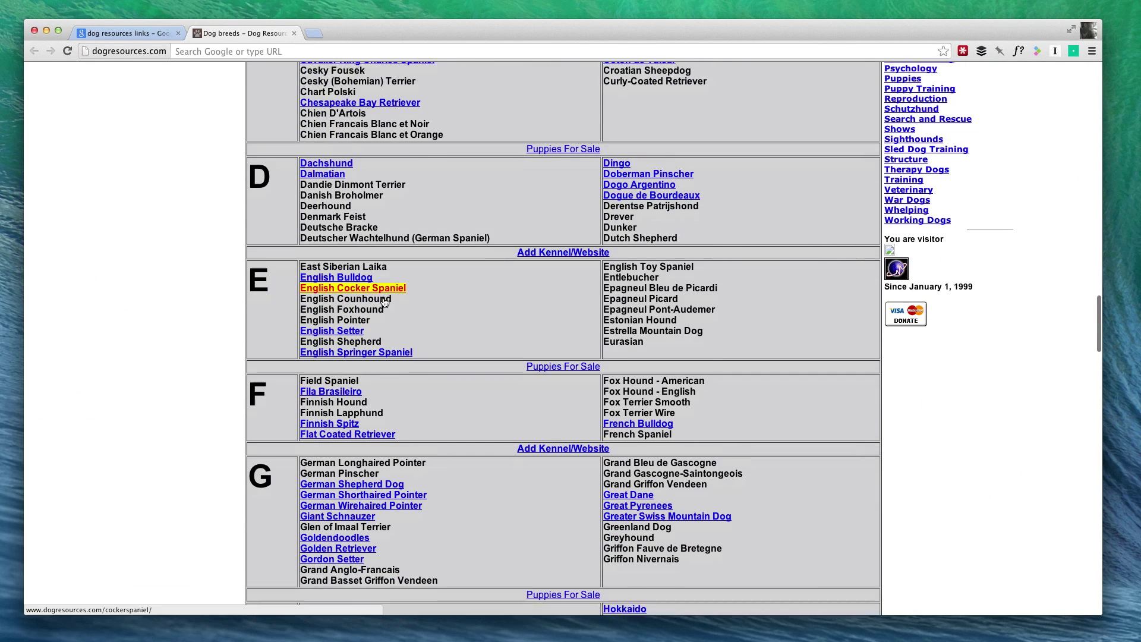
pyautogui.scroll(-1, 347, 294)
pyautogui.click(323, 131)
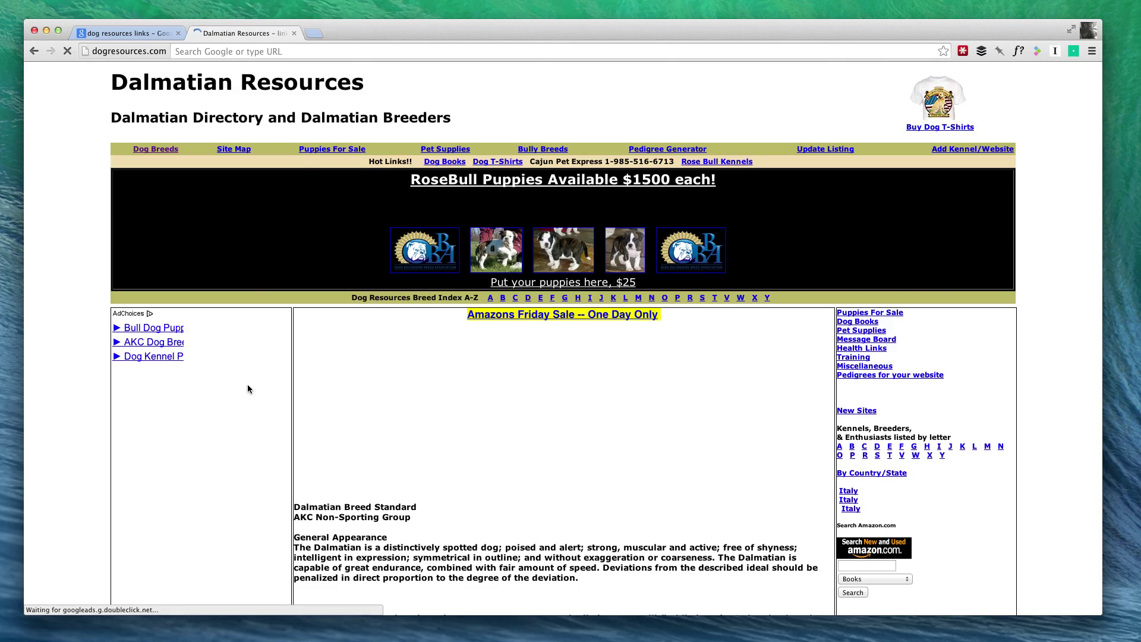
pyautogui.scroll(-3, 247, 385)
pyautogui.scroll(-5, 247, 385)
pyautogui.scroll(2, 332, 236)
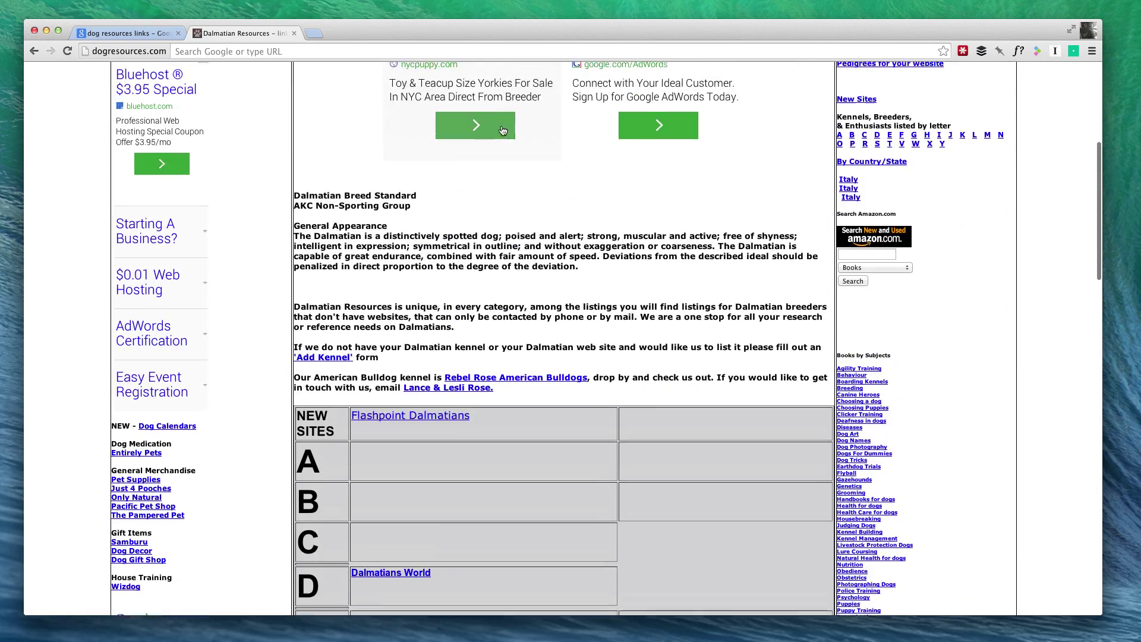
pyautogui.scroll(-4, 331, 236)
pyautogui.scroll(-5, 332, 237)
pyautogui.scroll(8, 332, 236)
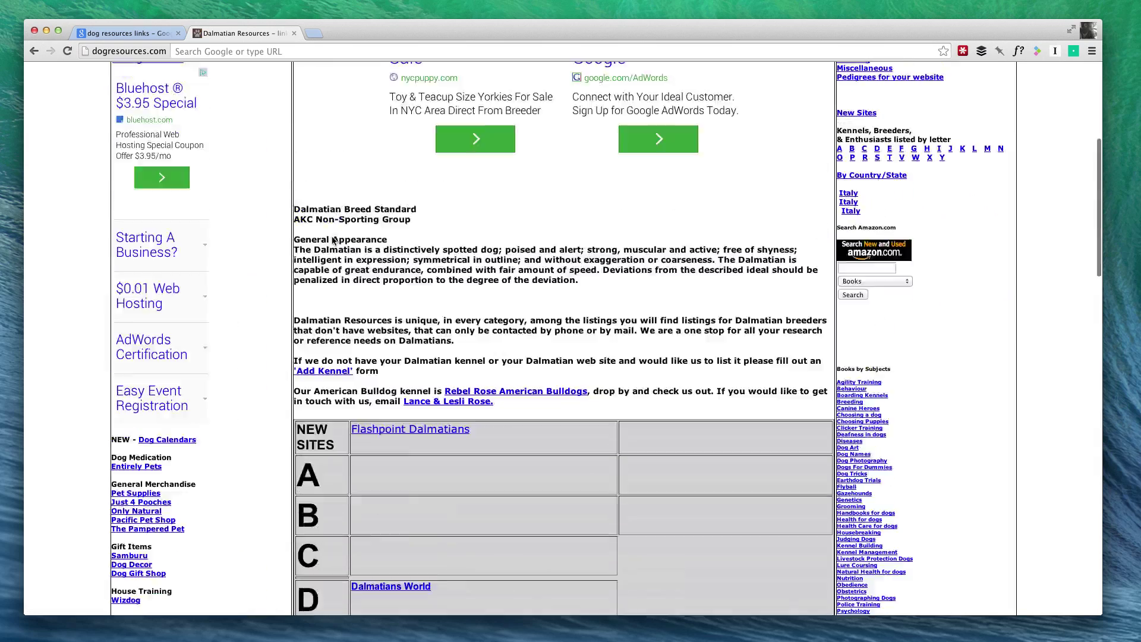
pyautogui.scroll(4, 332, 236)
pyautogui.scroll(-1, 332, 237)
pyautogui.scroll(-4, 332, 237)
pyautogui.scroll(-1, 331, 236)
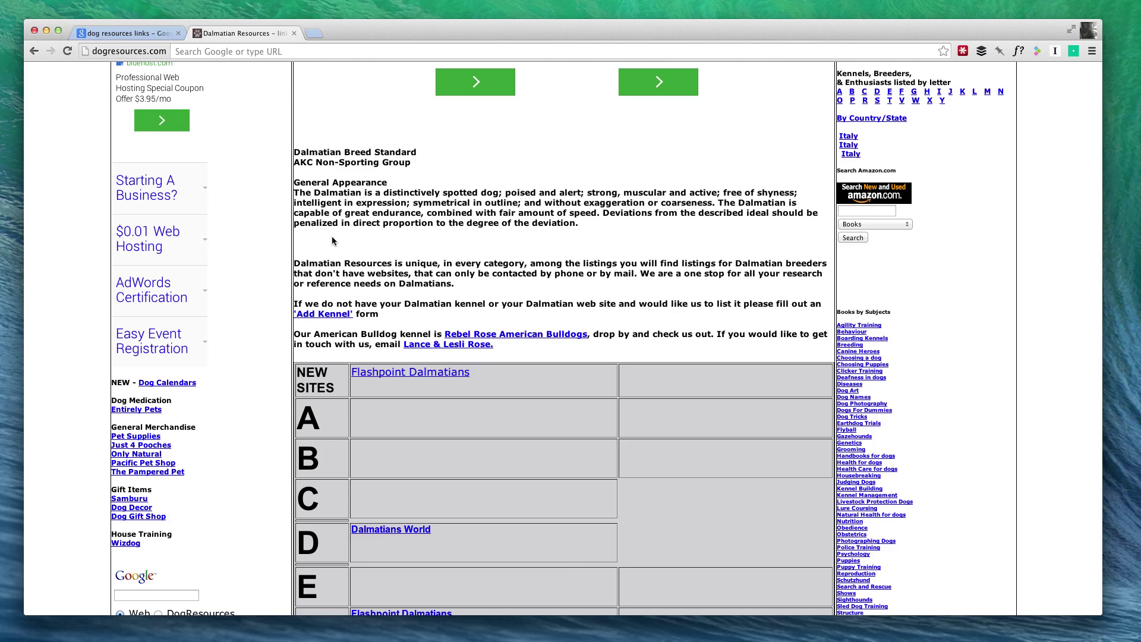
pyautogui.hscroll(-5, 333, 237)
# Close the Dalmatian page and search Google for 'dog resources site:.org'.
pyautogui.click(293, 33)
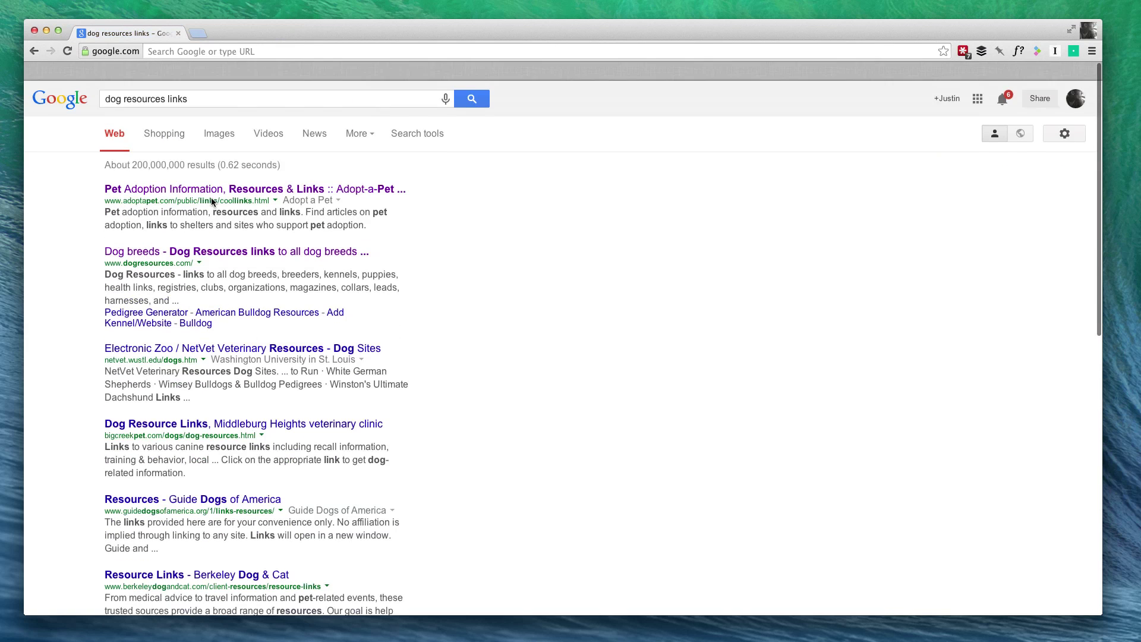
pyautogui.scroll(-2, 200, 143)
pyautogui.scroll(2, 192, 98)
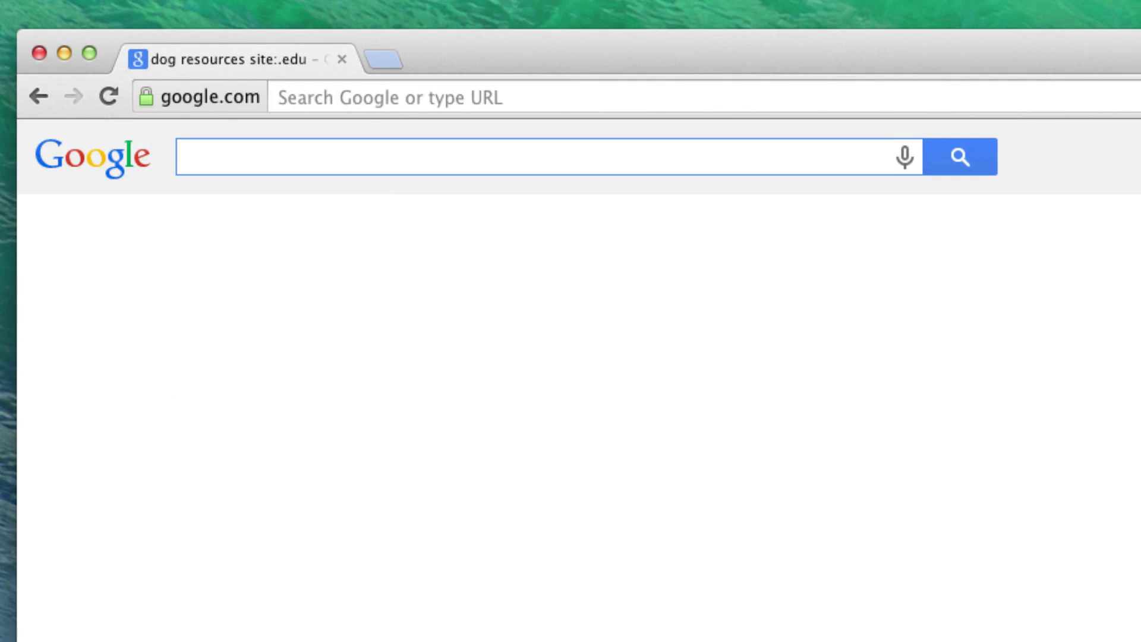
pyautogui.write('dog rec')
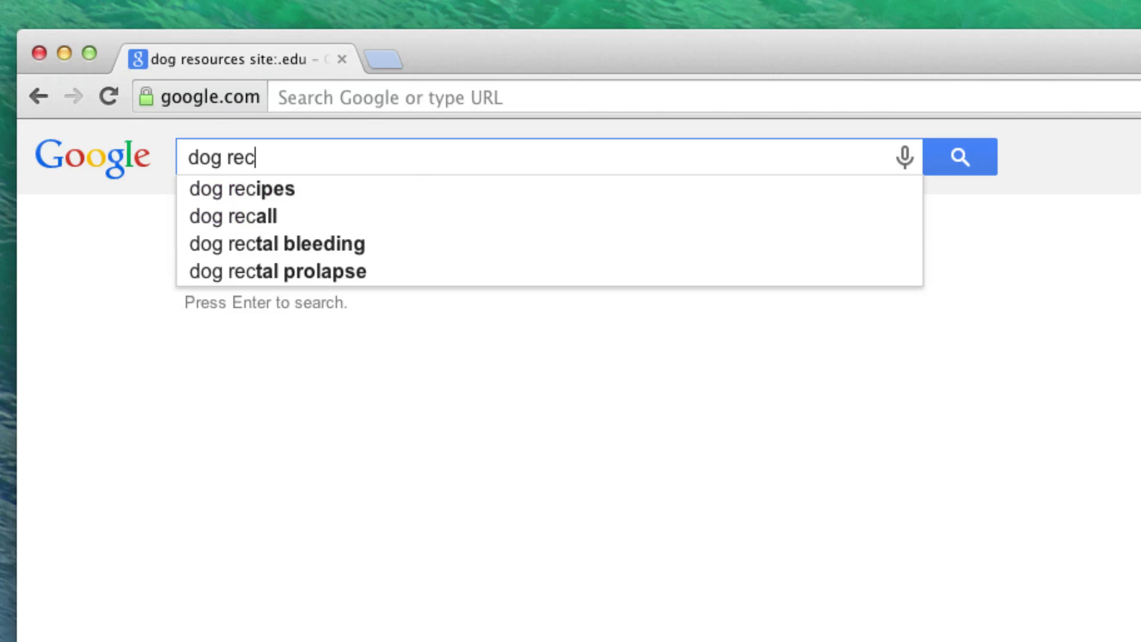
pyautogui.press('BackSpace')
pyautogui.write('sourc')
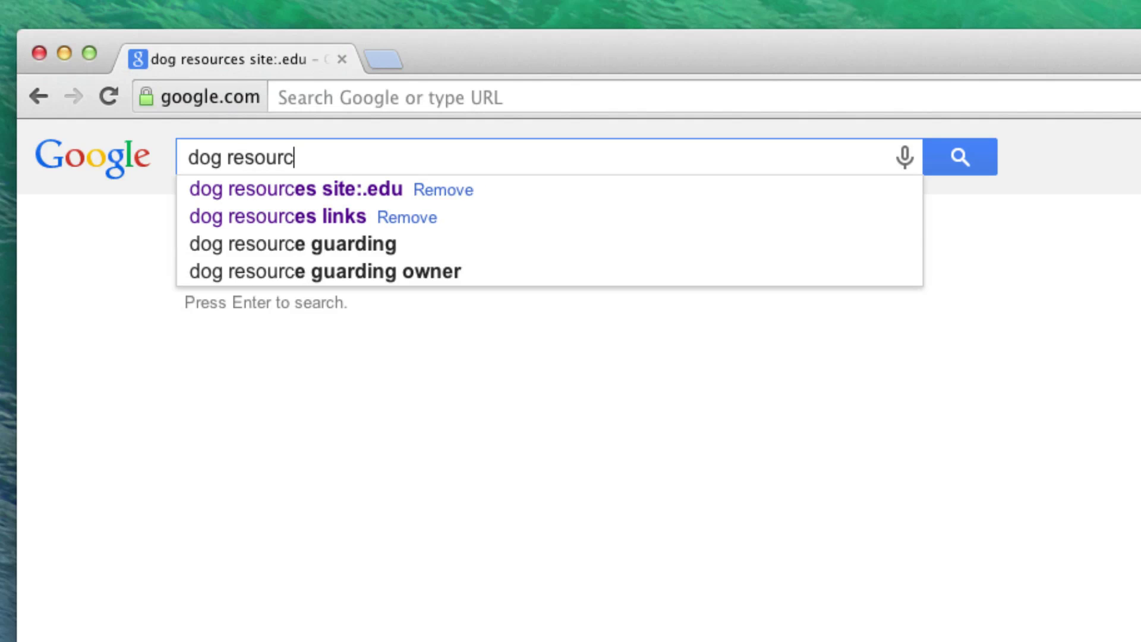
pyautogui.write('es site')
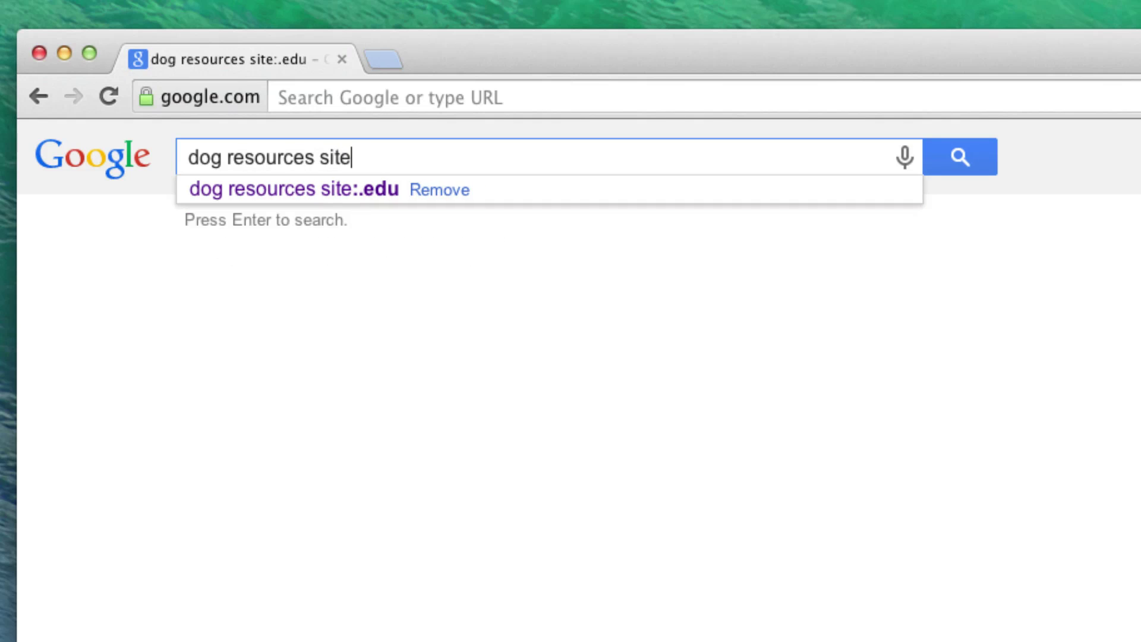
pyautogui.write(':.org')
pyautogui.press('Return')
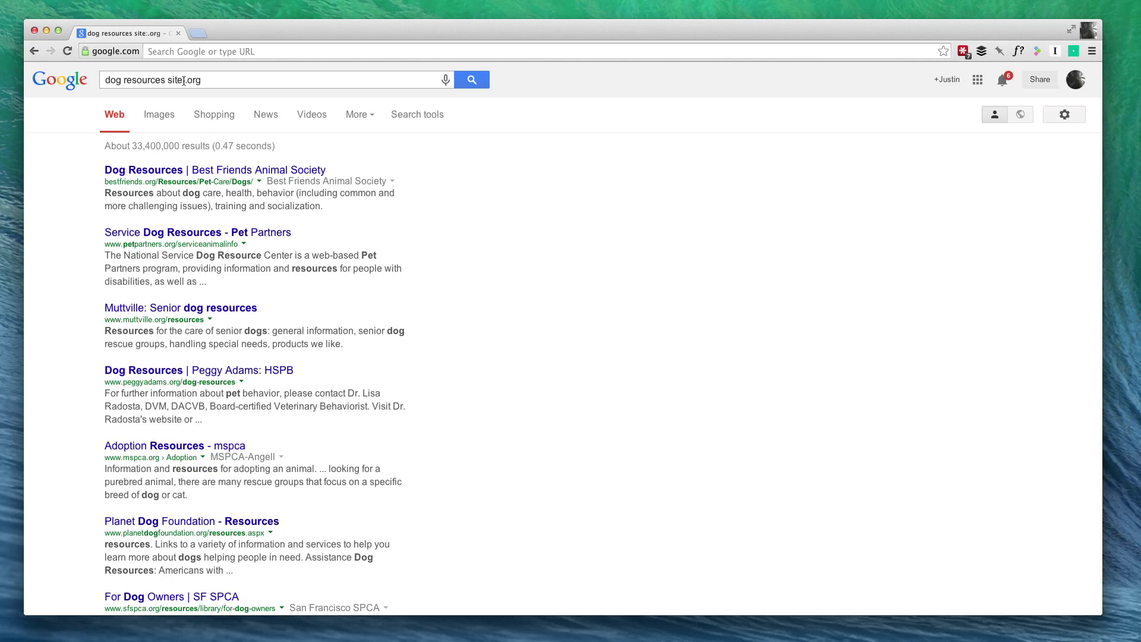
pyautogui.doubleClick(185, 80)
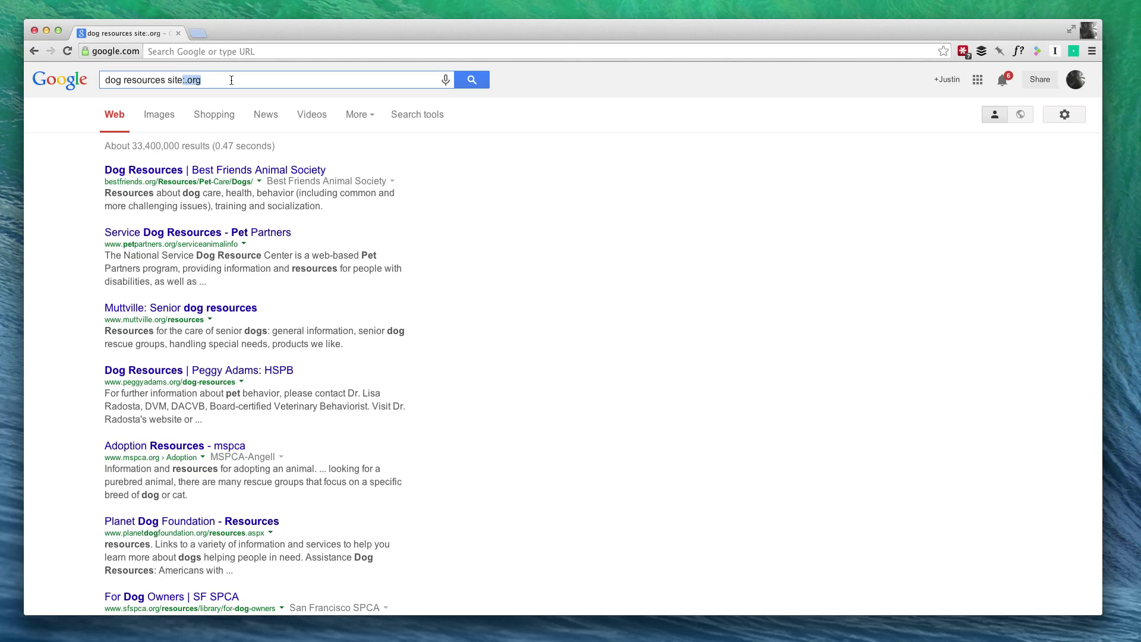
pyautogui.click(197, 81)
pyautogui.click(159, 174)
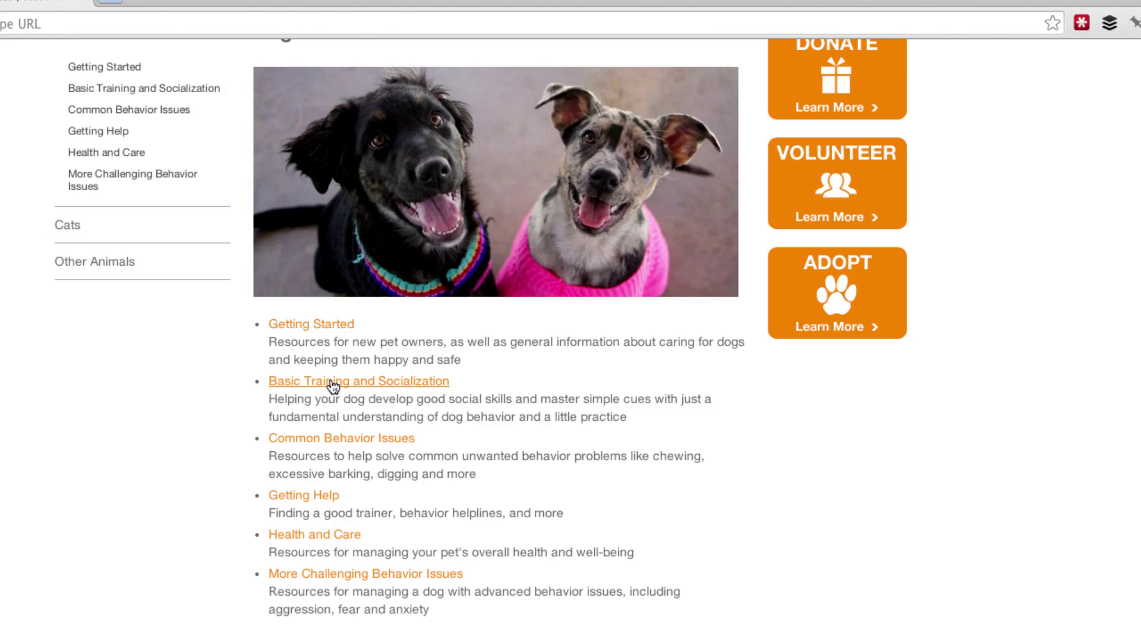
pyautogui.click(295, 384)
pyautogui.scroll(-1, 200, 430)
pyautogui.scroll(-4, 219, 419)
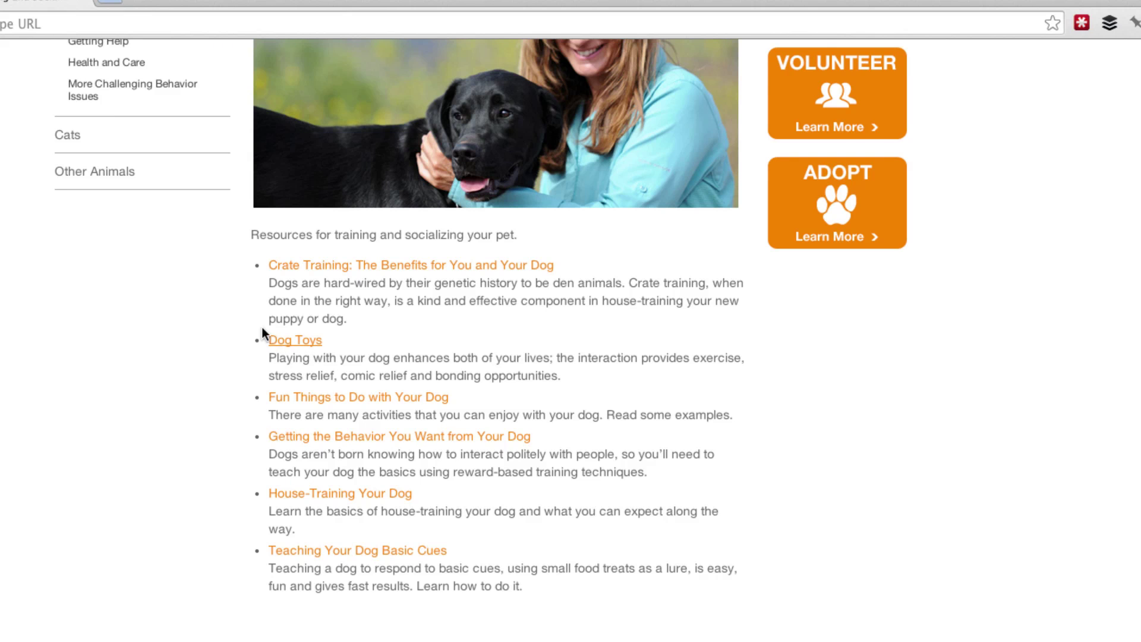
pyautogui.click(264, 335)
pyautogui.scroll(-5, 237, 416)
pyautogui.scroll(-10, 313, 268)
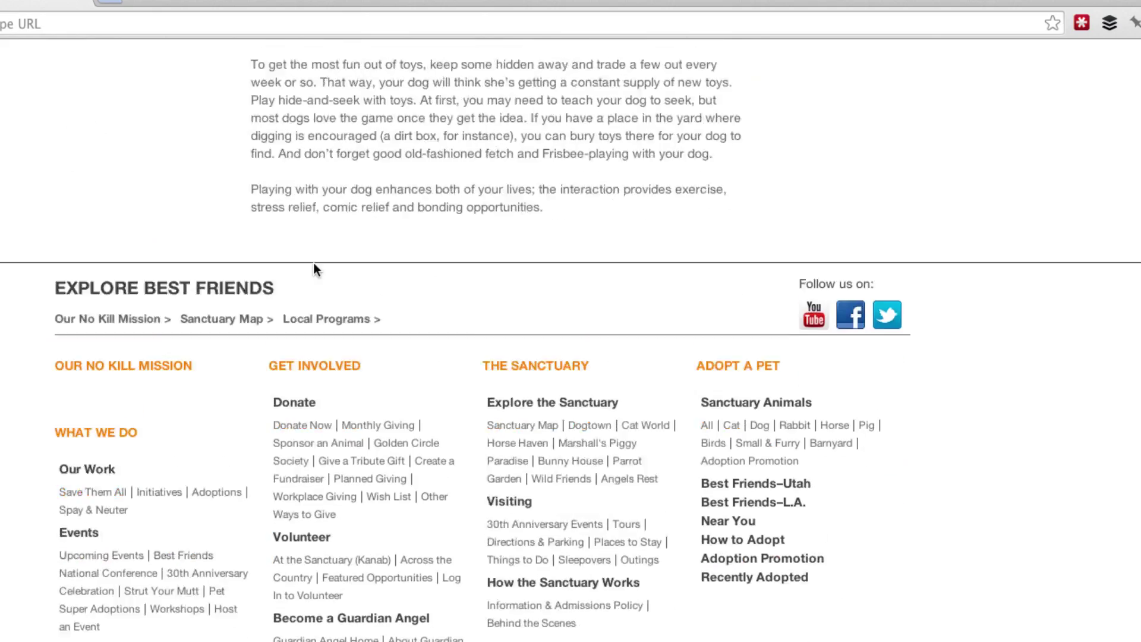
pyautogui.scroll(3, 313, 263)
pyautogui.scroll(2, 313, 262)
pyautogui.scroll(5, 314, 258)
pyautogui.scroll(5, 315, 253)
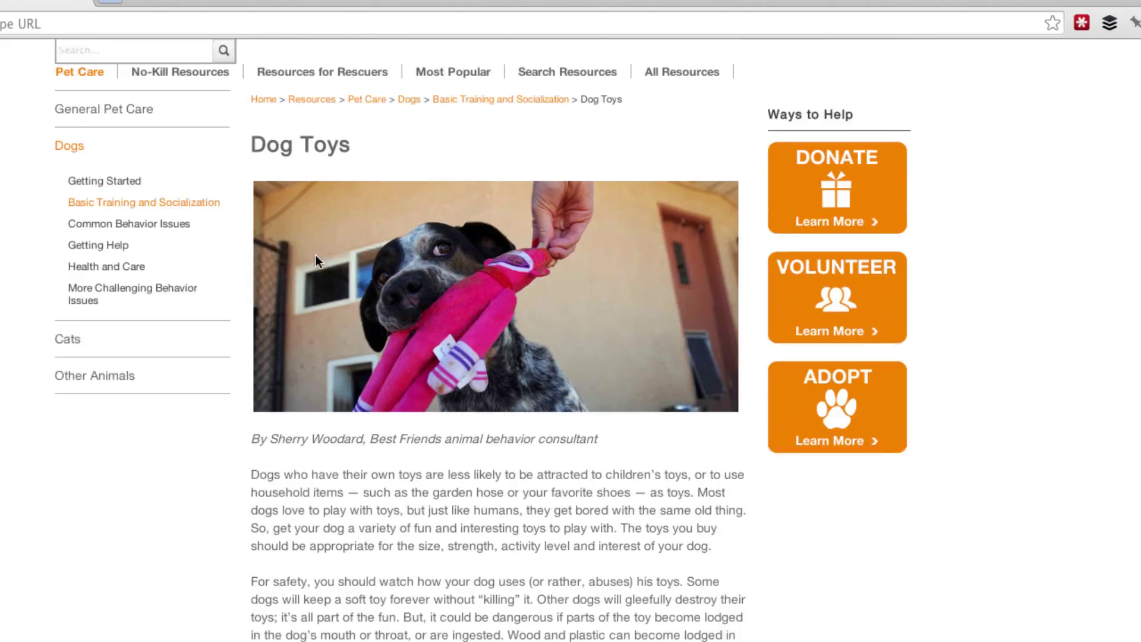
pyautogui.scroll(1, 315, 254)
pyautogui.hotkey('alt', 'Left')
pyautogui.scroll(5, 171, 548)
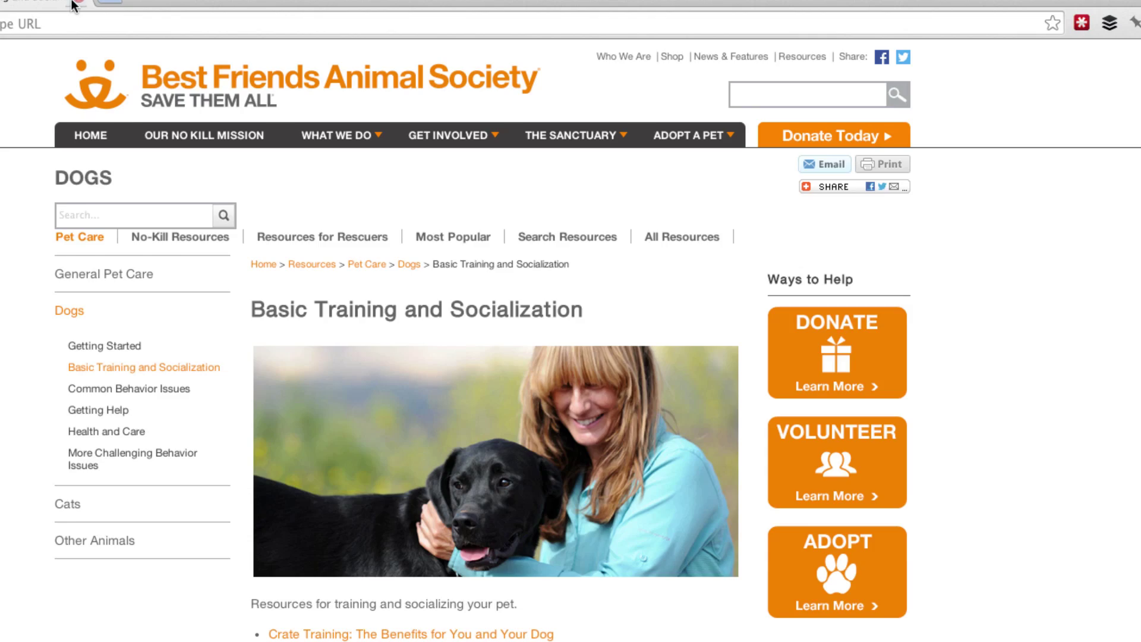
pyautogui.hotkey('alt', 'Left')
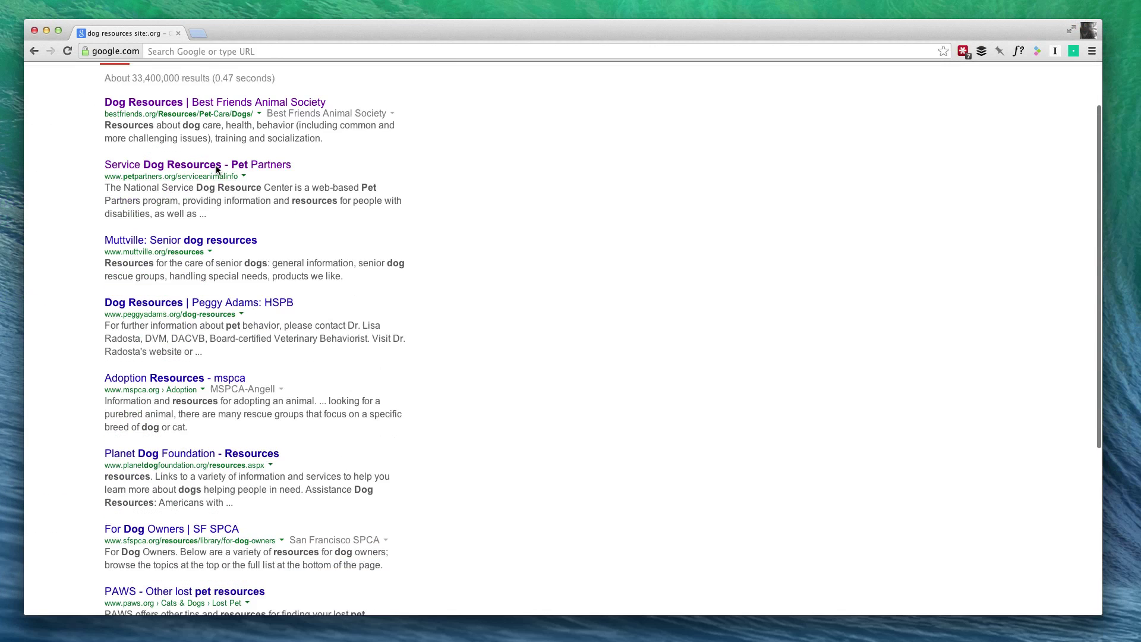
pyautogui.scroll(-1, 217, 169)
pyautogui.keyDown('super'); pyautogui.click(217, 214); pyautogui.keyUp('super')
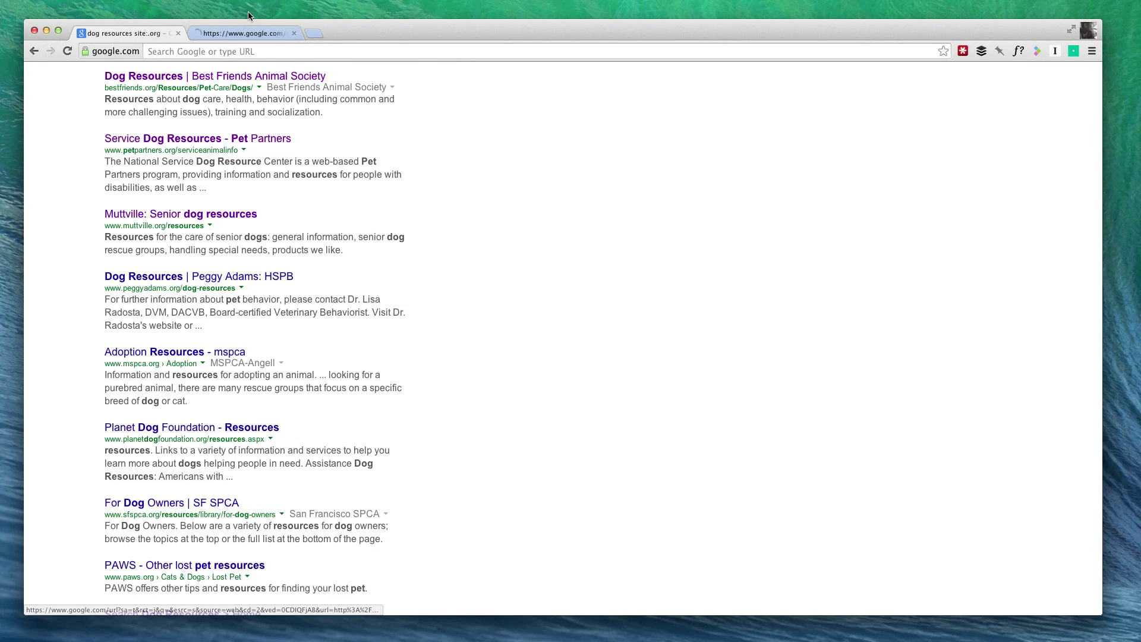
pyautogui.click(220, 32)
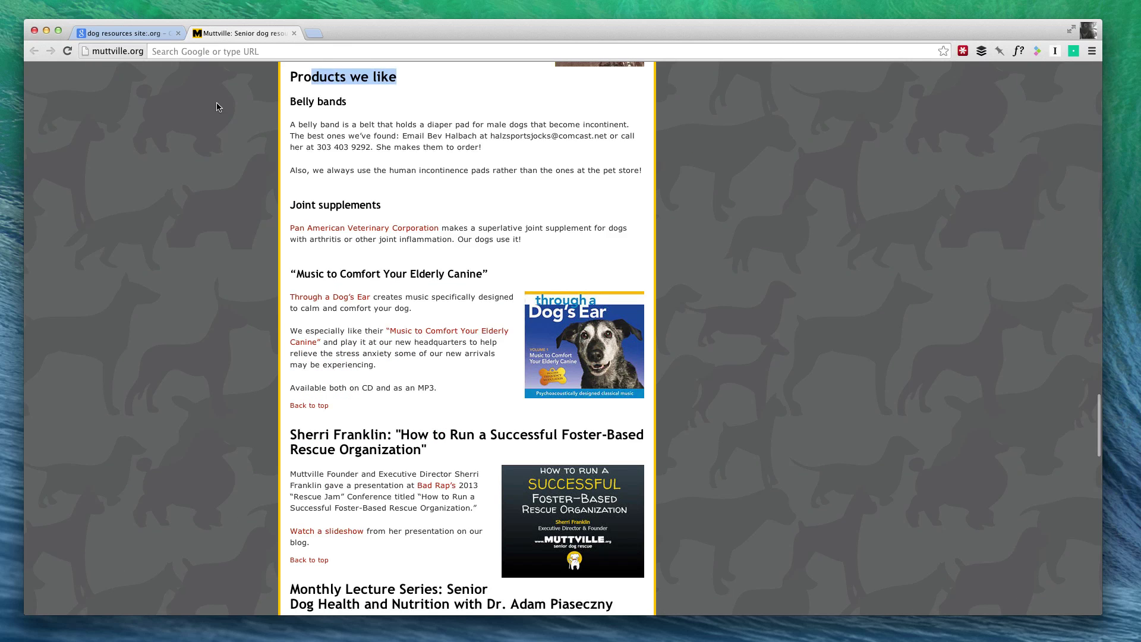
pyautogui.scroll(-1, 201, 122)
pyautogui.scroll(-2, 201, 123)
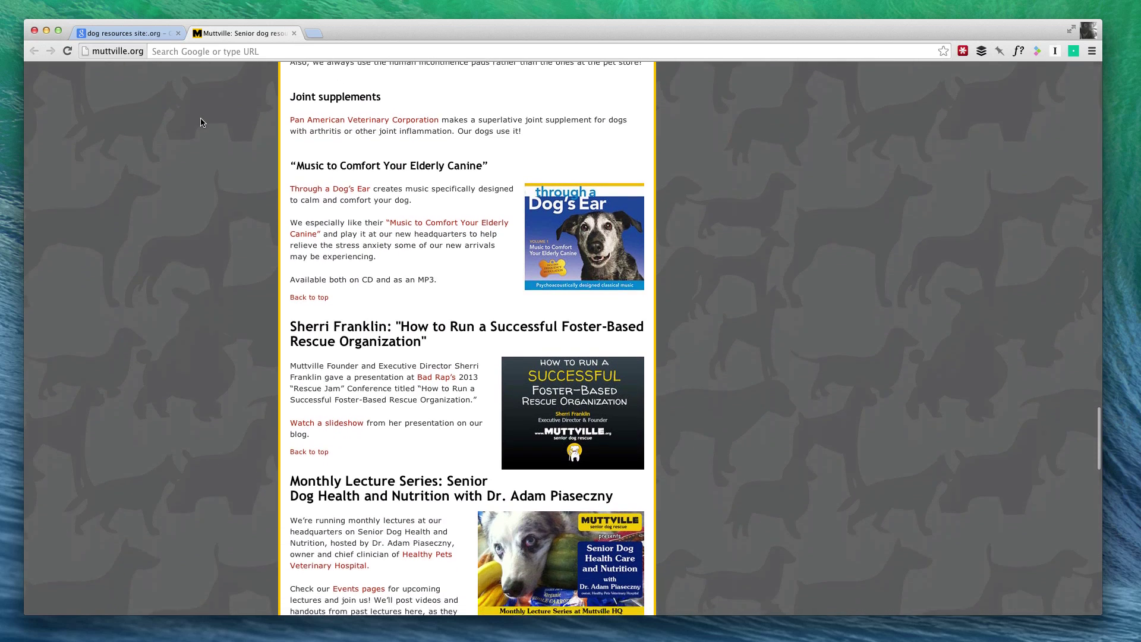
pyautogui.scroll(2, 201, 122)
pyautogui.scroll(-1, 322, 268)
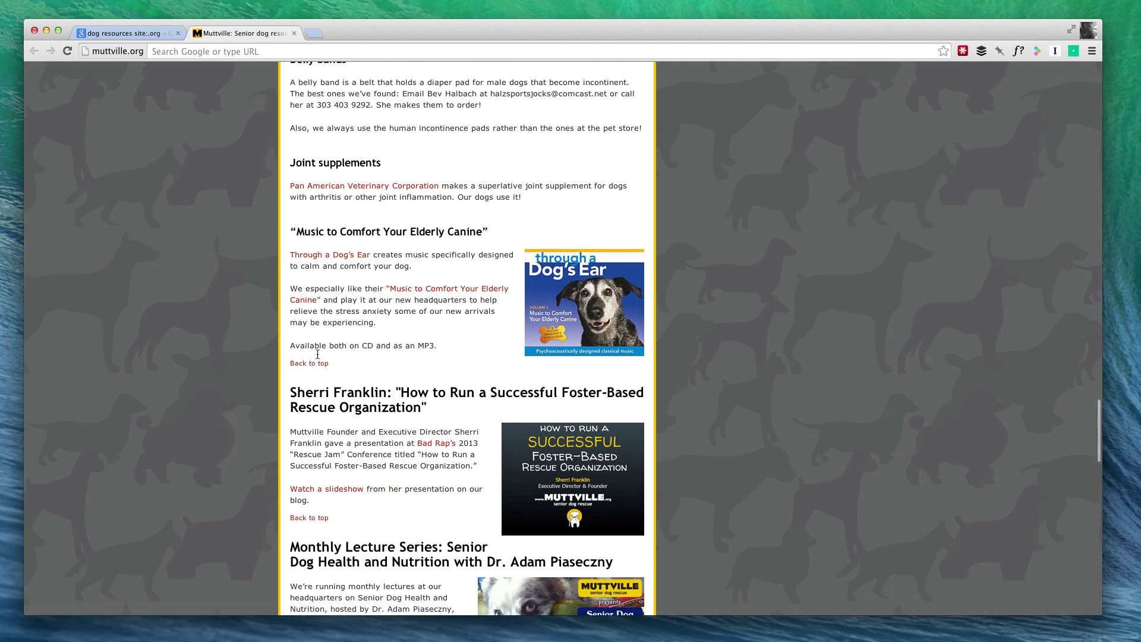
pyautogui.scroll(-5, 319, 313)
pyautogui.scroll(-1, 316, 353)
pyautogui.scroll(-2, 303, 361)
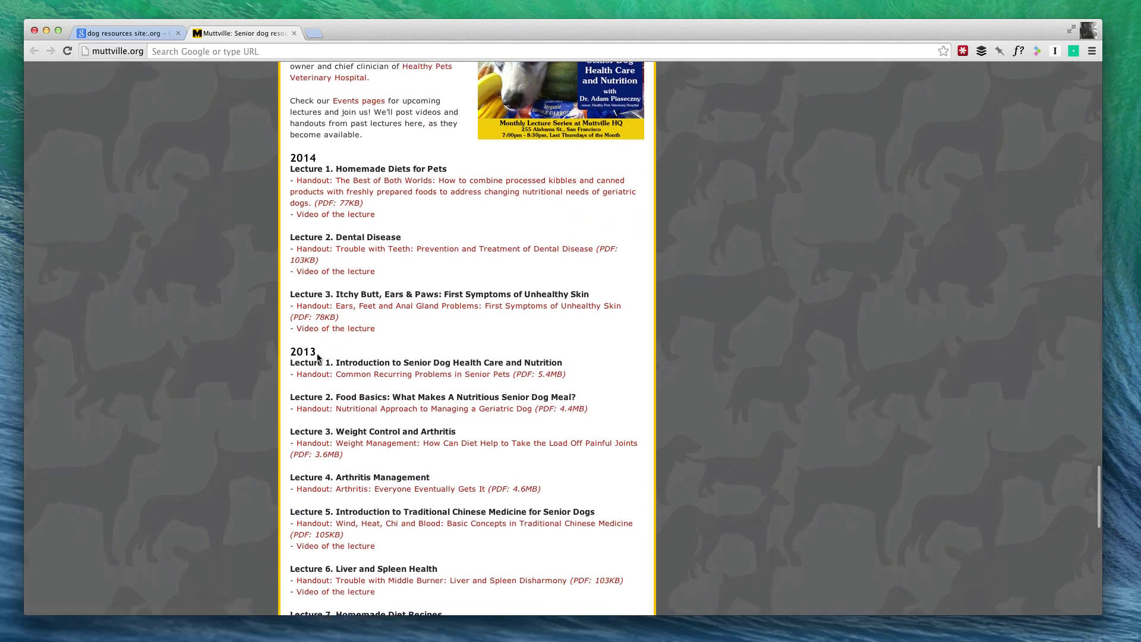
pyautogui.scroll(-1, 250, 348)
pyautogui.scroll(-1, 181, 327)
pyautogui.scroll(-3, 181, 327)
pyautogui.scroll(-2, 181, 327)
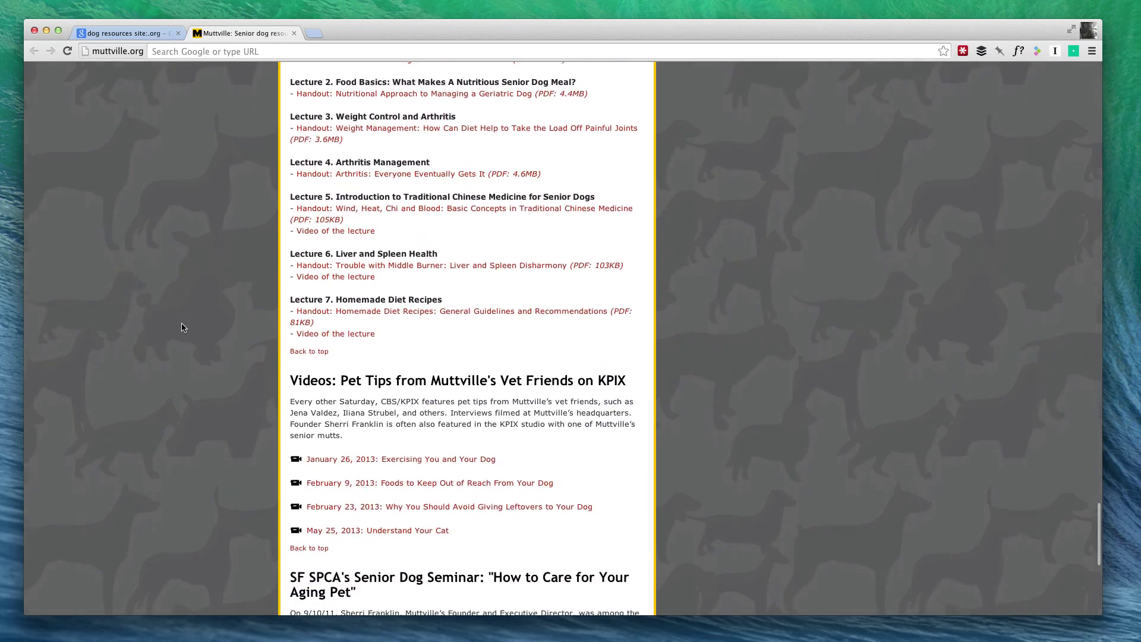
pyautogui.scroll(-3, 182, 327)
pyautogui.scroll(-1, 180, 327)
pyautogui.press('super+w')
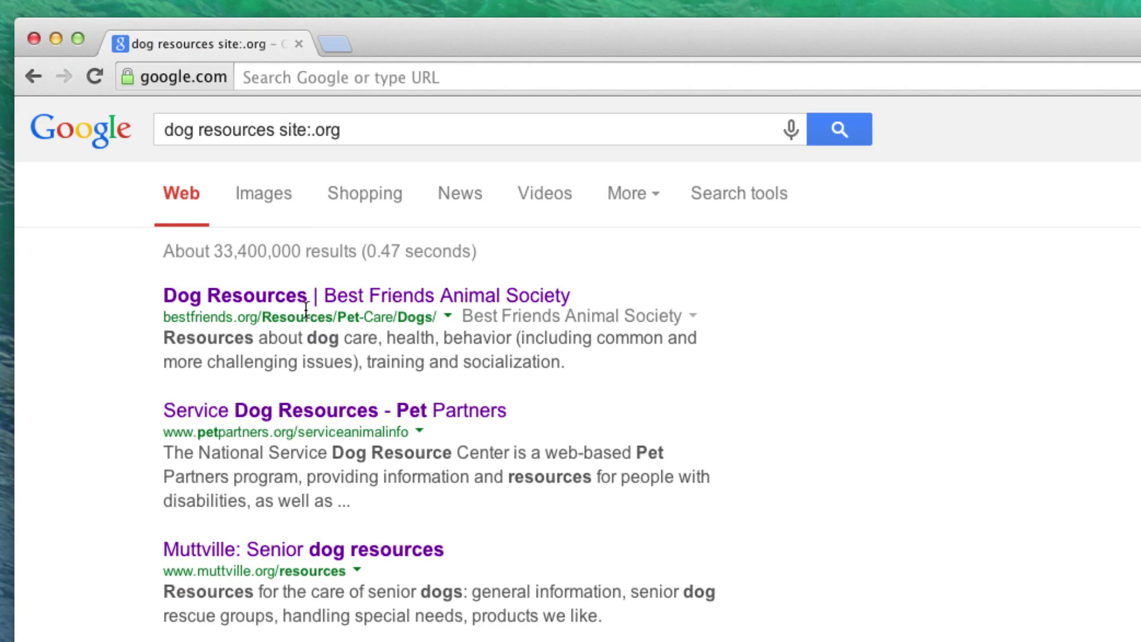
# Change the query to 'dog products', then swap site:.org for inurl:links and rerun.
pyautogui.click(236, 141)
pyautogui.hotkey('alt', 'shift', 'Left')
pyautogui.doubleClick(213, 135)
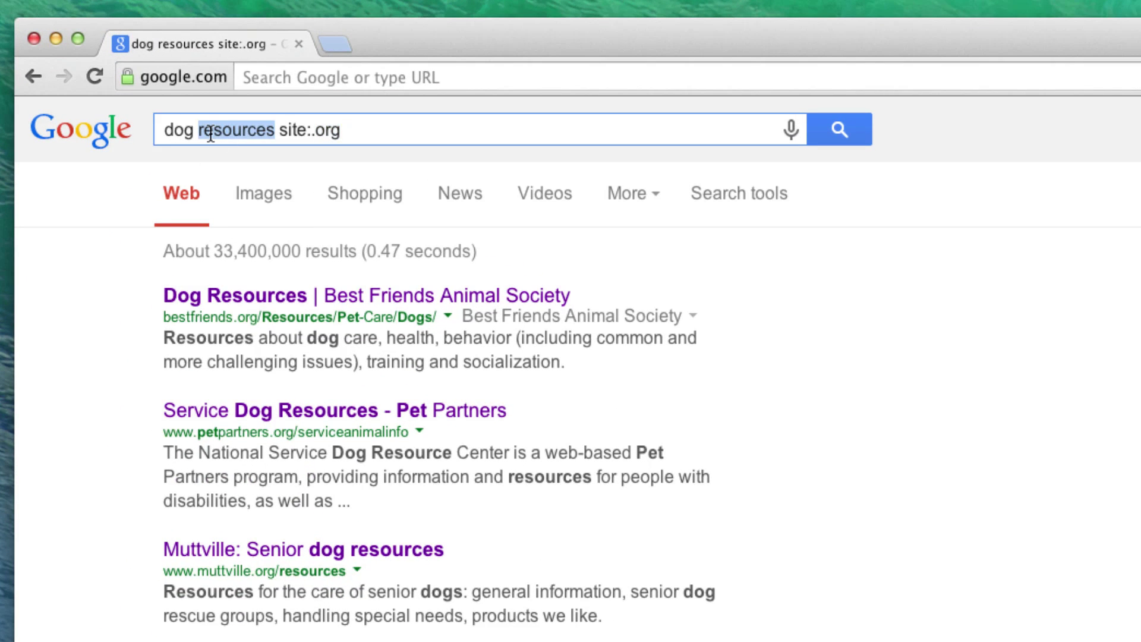
pyautogui.write('prodcu')
pyautogui.press('BackSpace')
pyautogui.press('BackSpace')
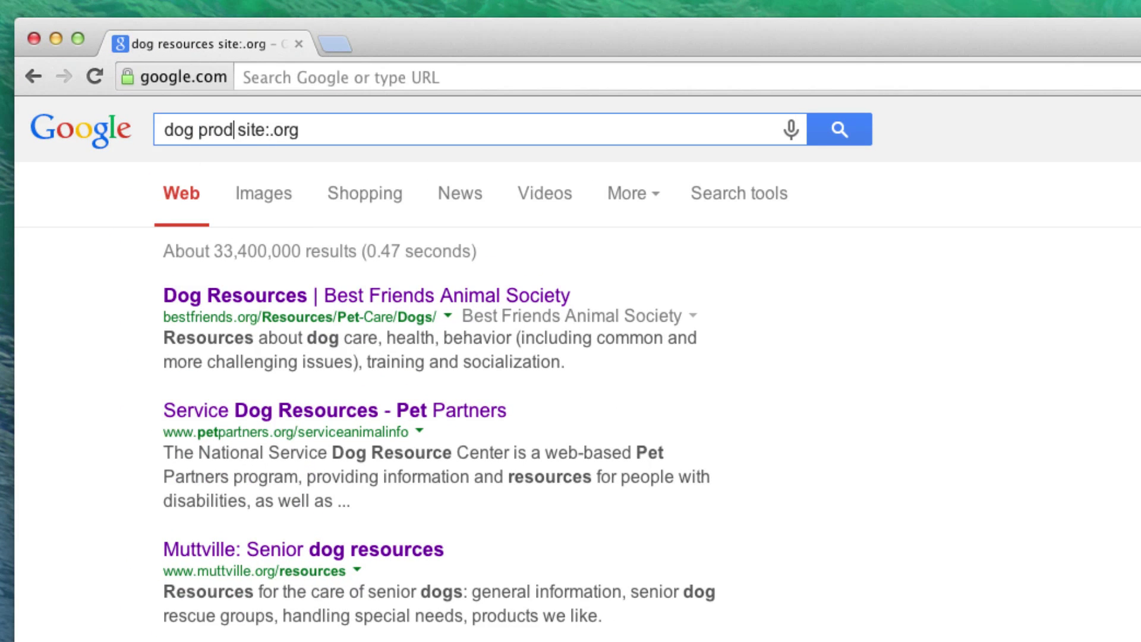
pyautogui.write('ucts')
pyautogui.press('Return')
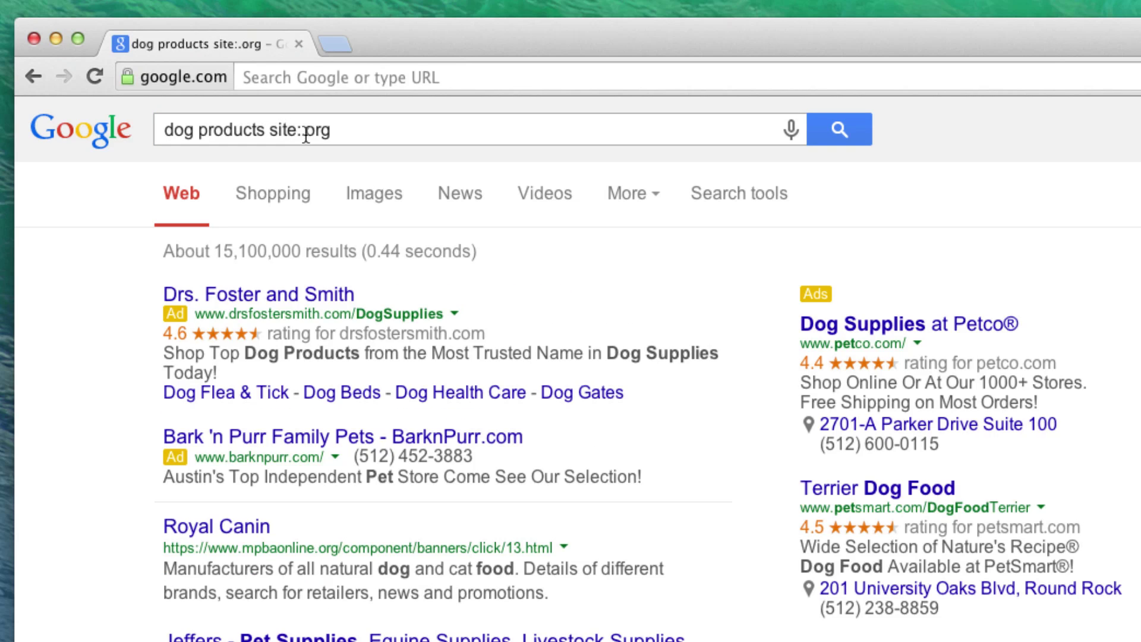
pyautogui.moveTo(340, 131); pyautogui.dragTo(268, 132)
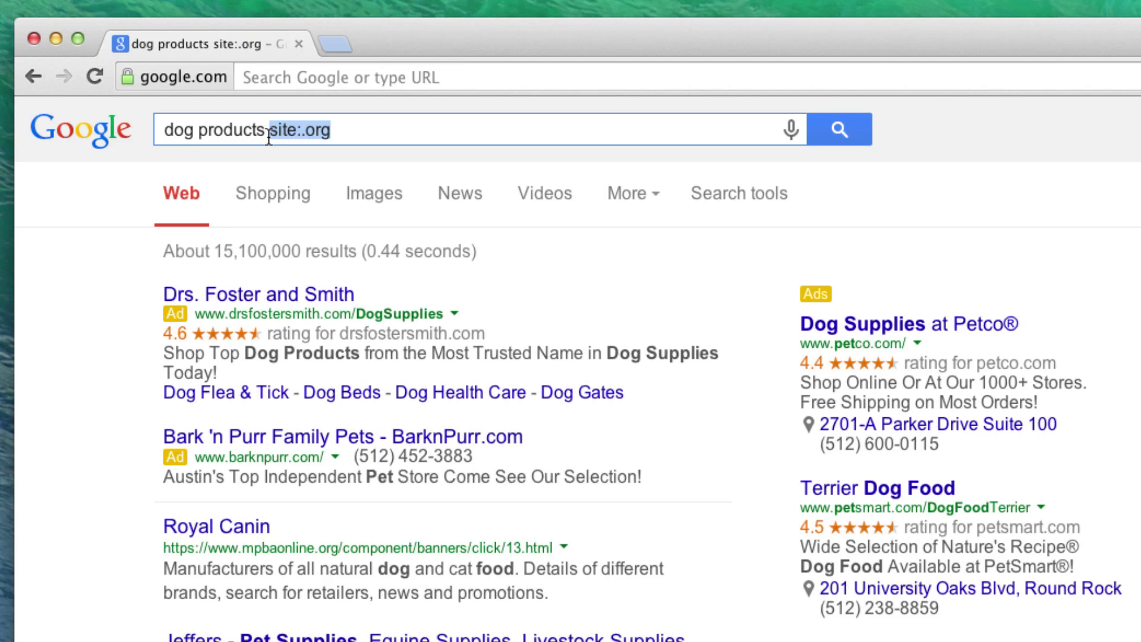
pyautogui.write('in')
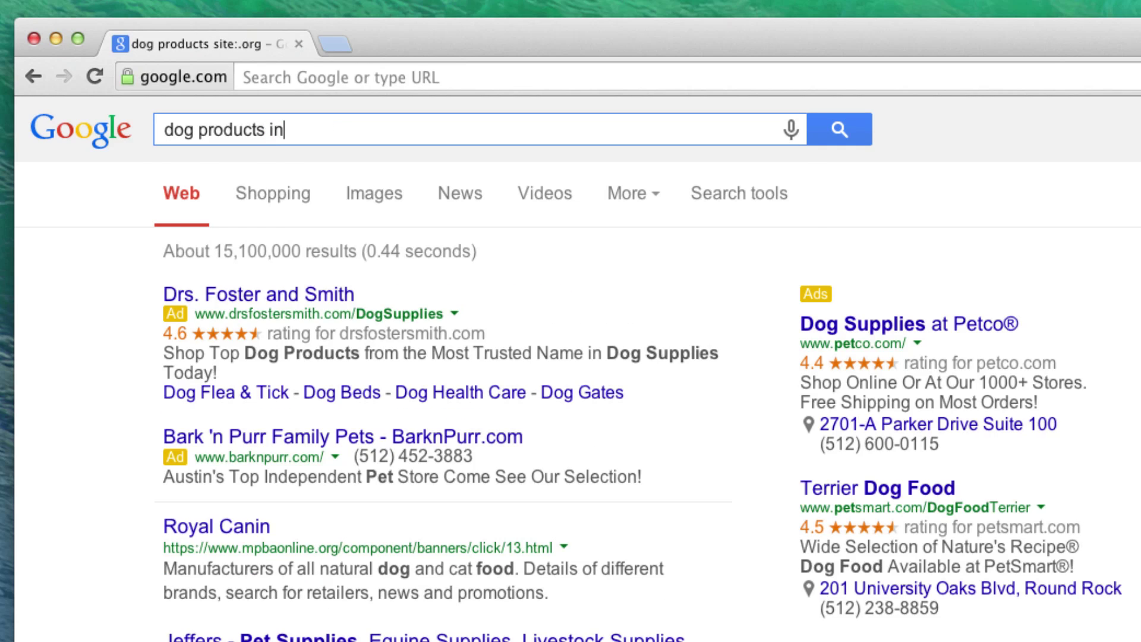
pyautogui.write('url:')
pyautogui.write('links')
pyautogui.press('Return')
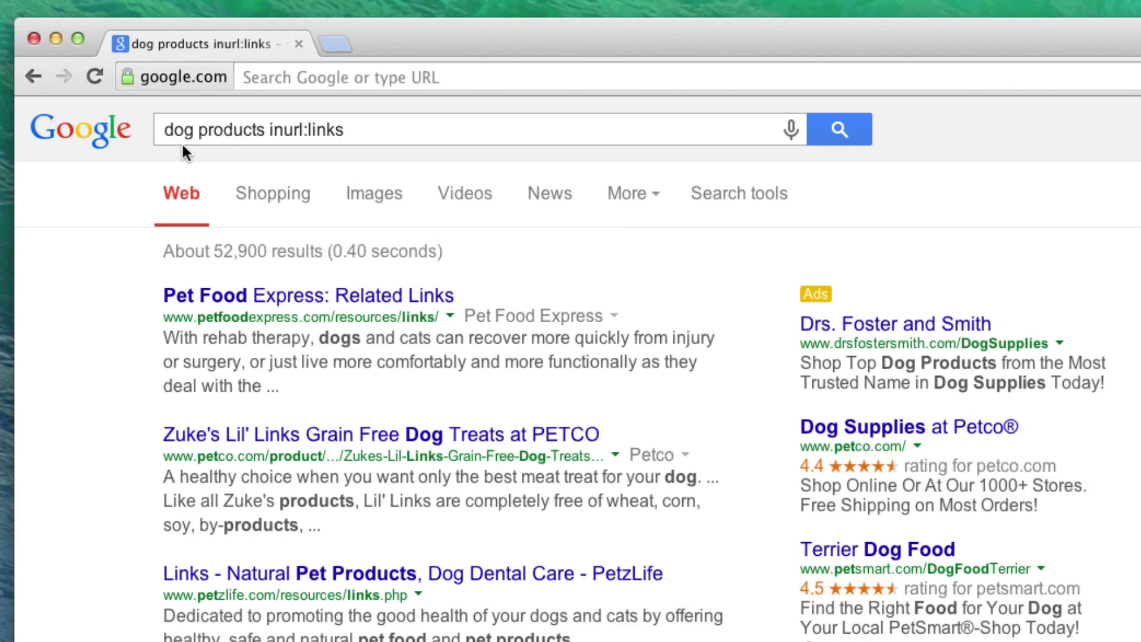
# Highlight each part of the query and the links folder in the first result's address.
pyautogui.moveTo(167, 131); pyautogui.dragTo(265, 132)
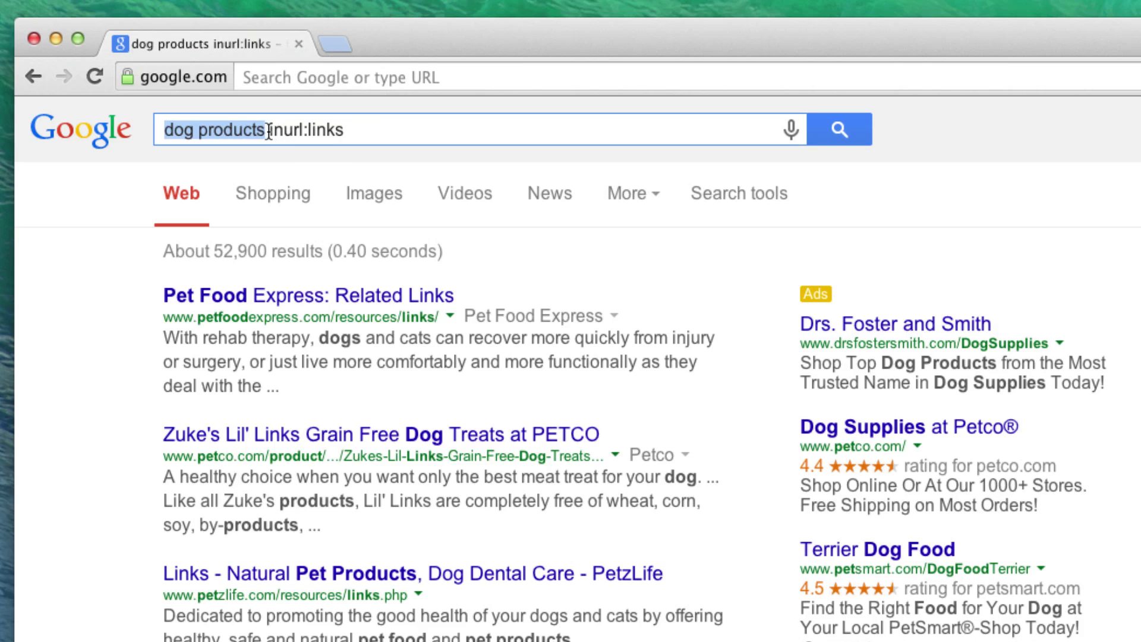
pyautogui.doubleClick(303, 131)
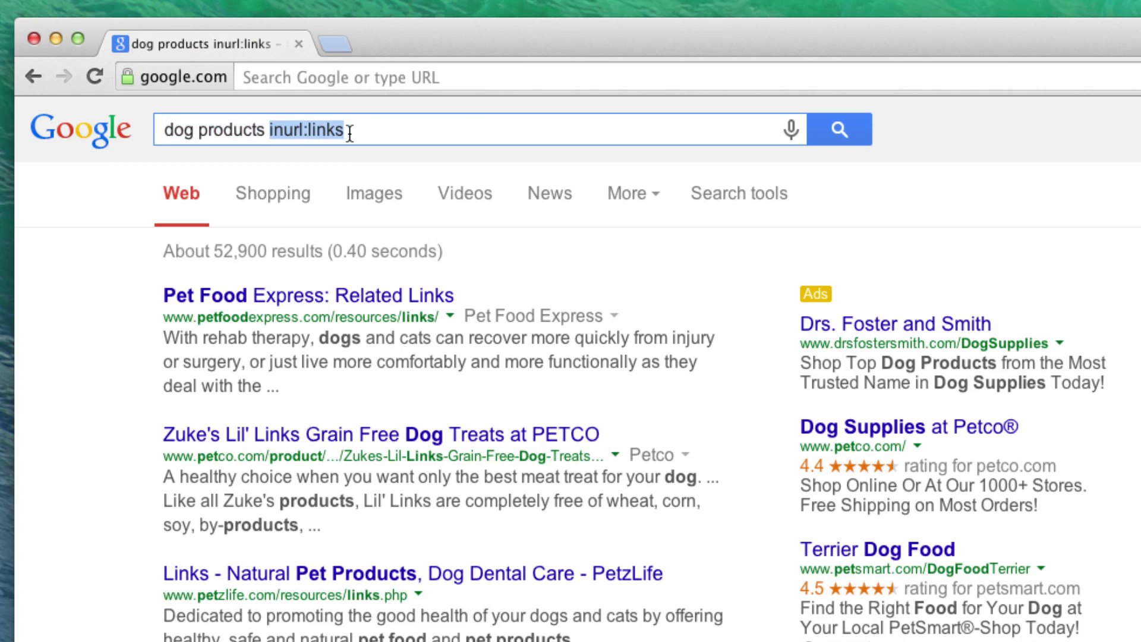
pyautogui.click(348, 132)
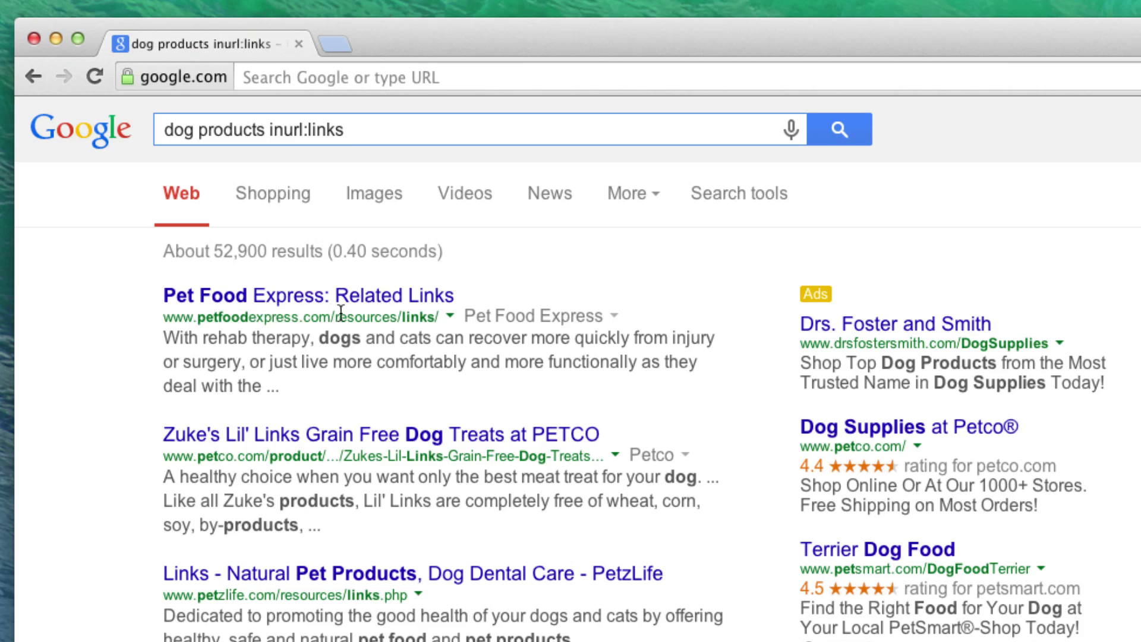
pyautogui.click(368, 315)
pyautogui.moveTo(355, 316); pyautogui.dragTo(412, 319)
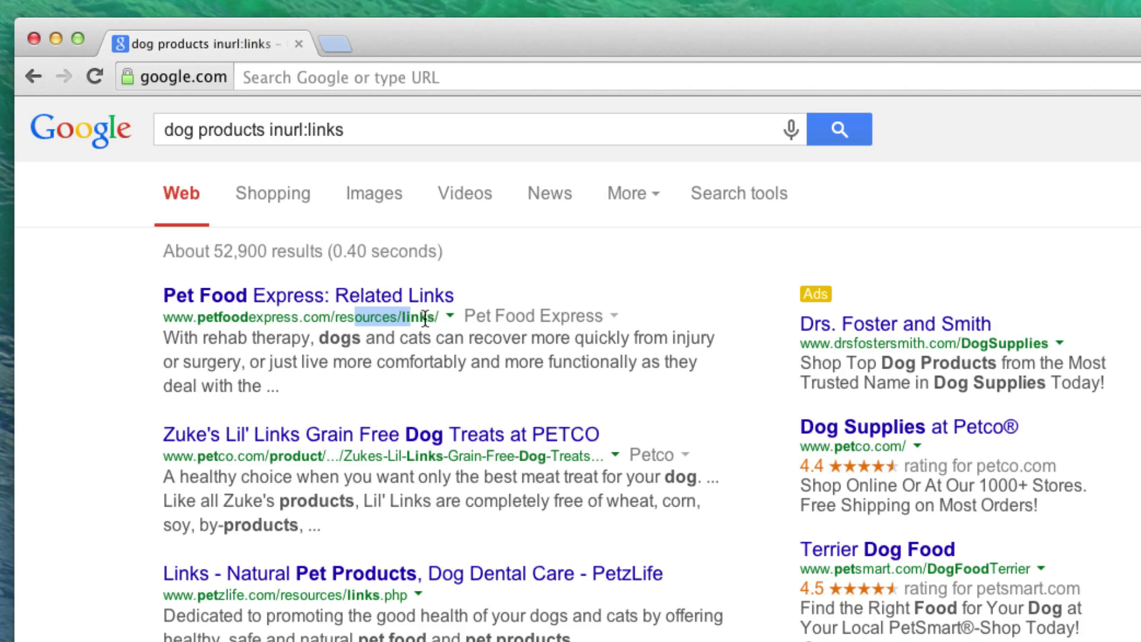
# Open the Pet Food Express Related Links result in a new tab and view it.
pyautogui.keyDown('super'); pyautogui.click(375, 296); pyautogui.keyUp('super')
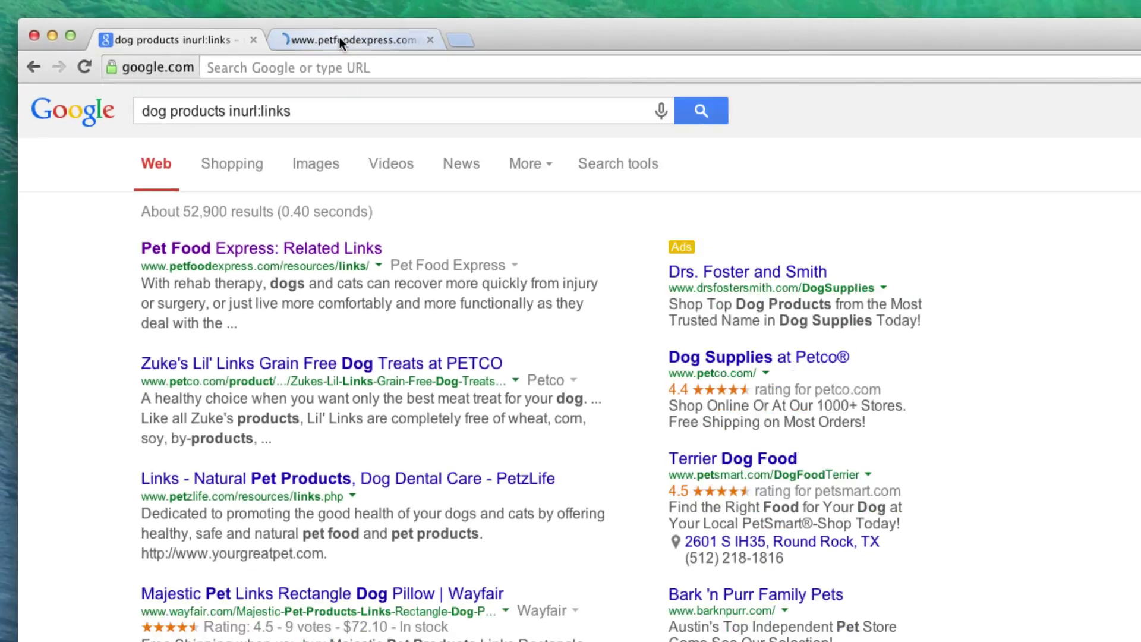
pyautogui.click(236, 34)
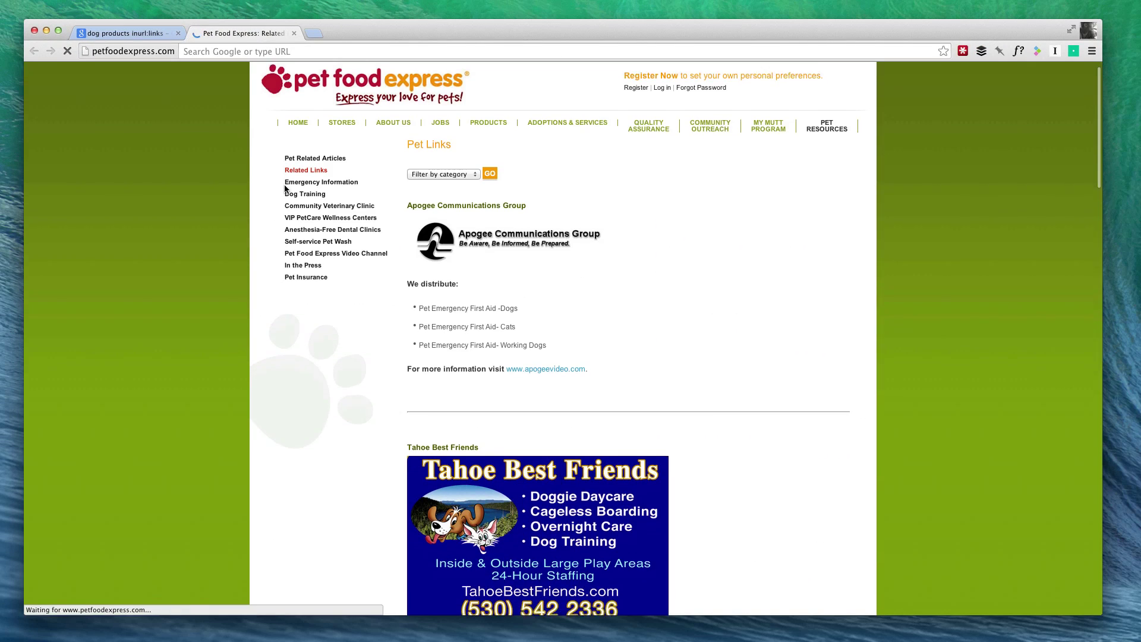
pyautogui.scroll(-2, 322, 250)
pyautogui.scroll(-2, 357, 312)
pyautogui.scroll(-1, 378, 349)
pyautogui.scroll(-5, 377, 348)
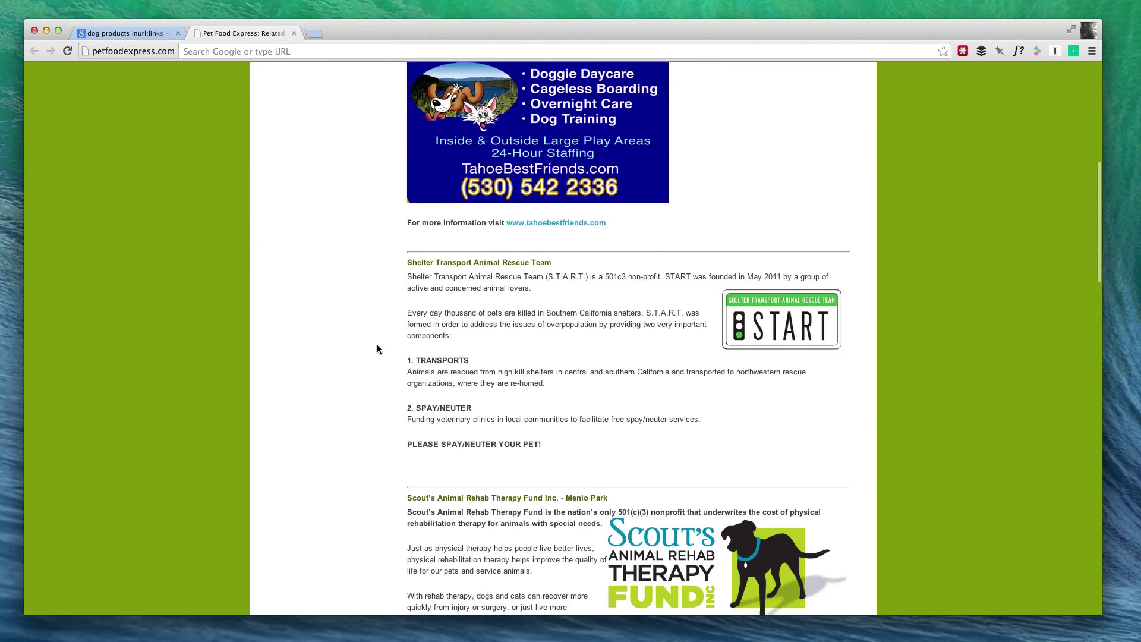
pyautogui.scroll(-5, 378, 348)
pyautogui.scroll(-1, 458, 226)
pyautogui.scroll(-2, 457, 225)
pyautogui.scroll(-5, 435, 475)
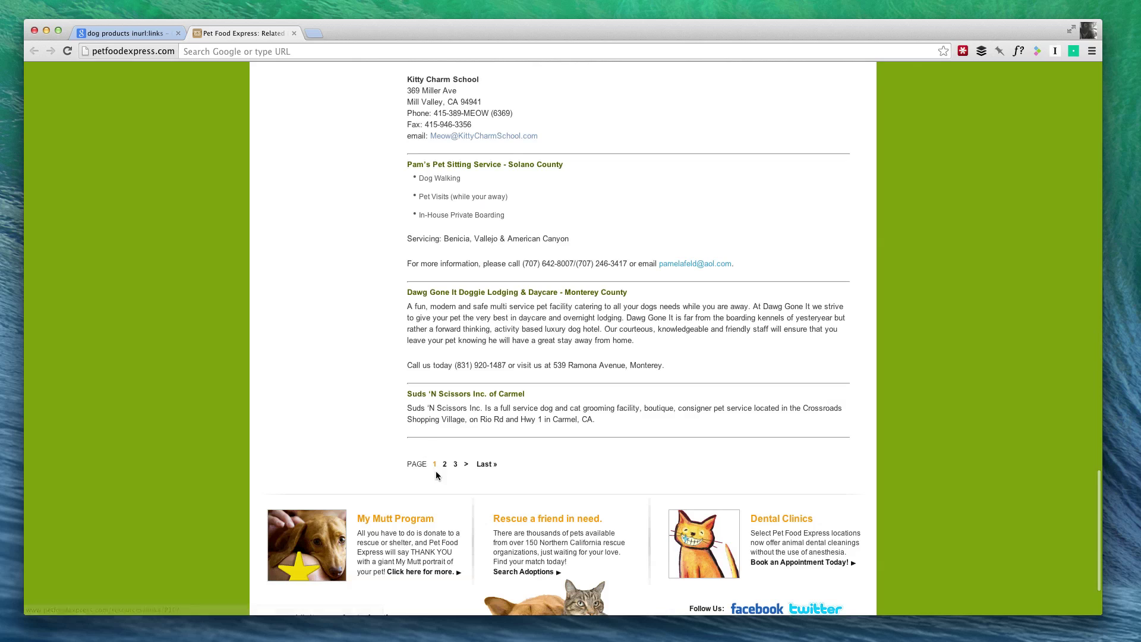
pyautogui.scroll(10, 364, 338)
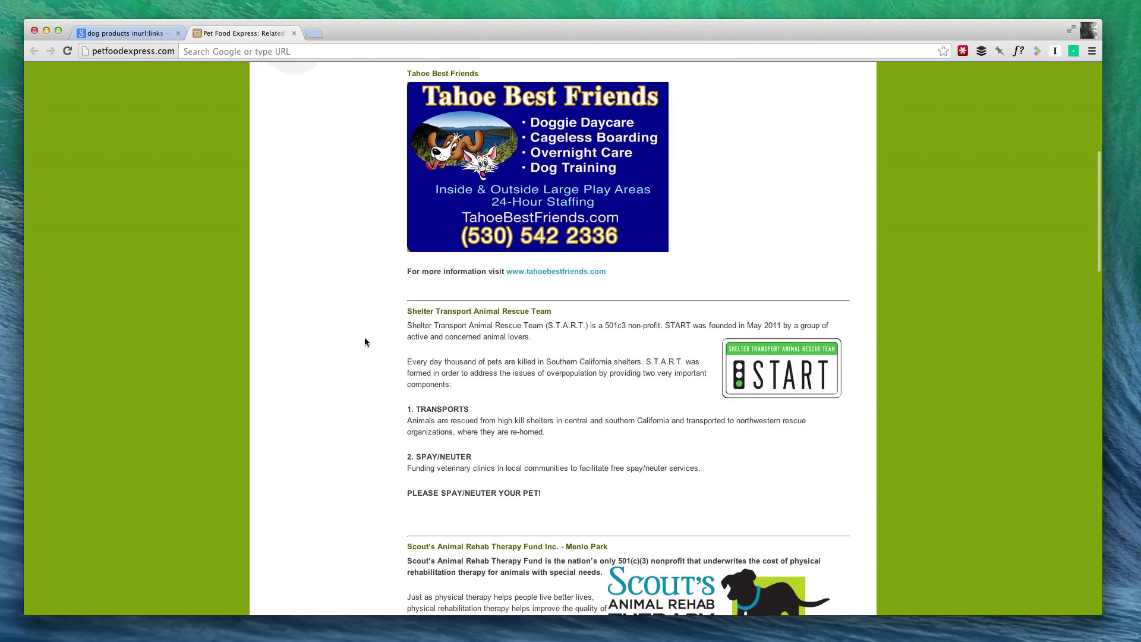
pyautogui.scroll(3, 365, 337)
pyautogui.scroll(5, 313, 128)
# Open the PetzLife result, close Pet Food Express, and browse the PetzLife Links page.
pyautogui.press('super+w')
pyautogui.keyDown('super'); pyautogui.click(239, 320); pyautogui.keyUp('super')
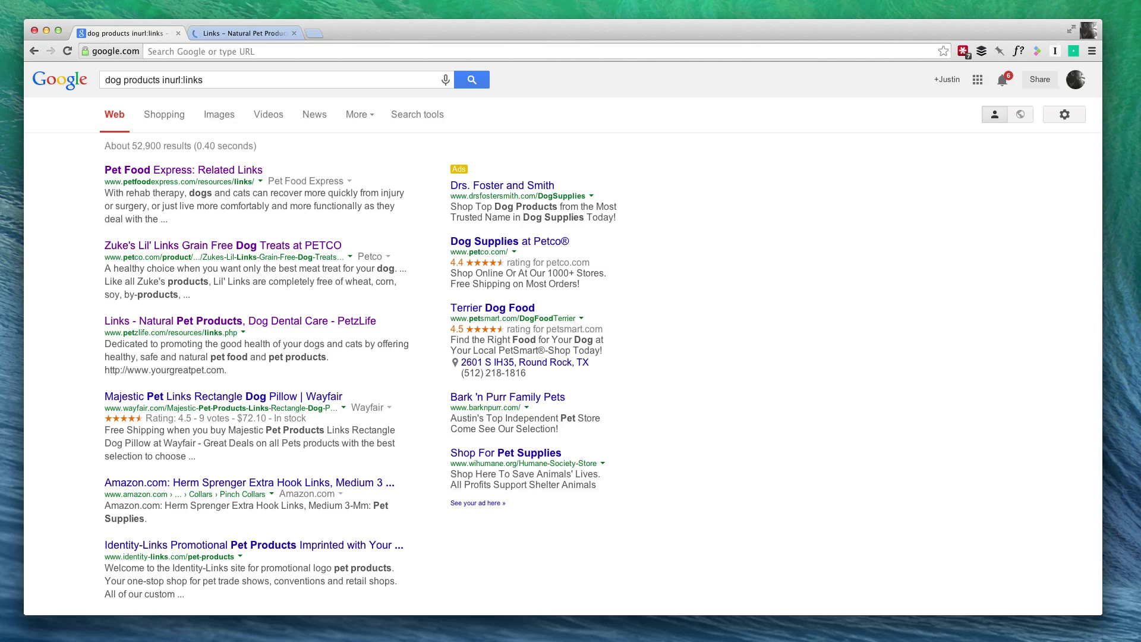
pyautogui.click(254, 35)
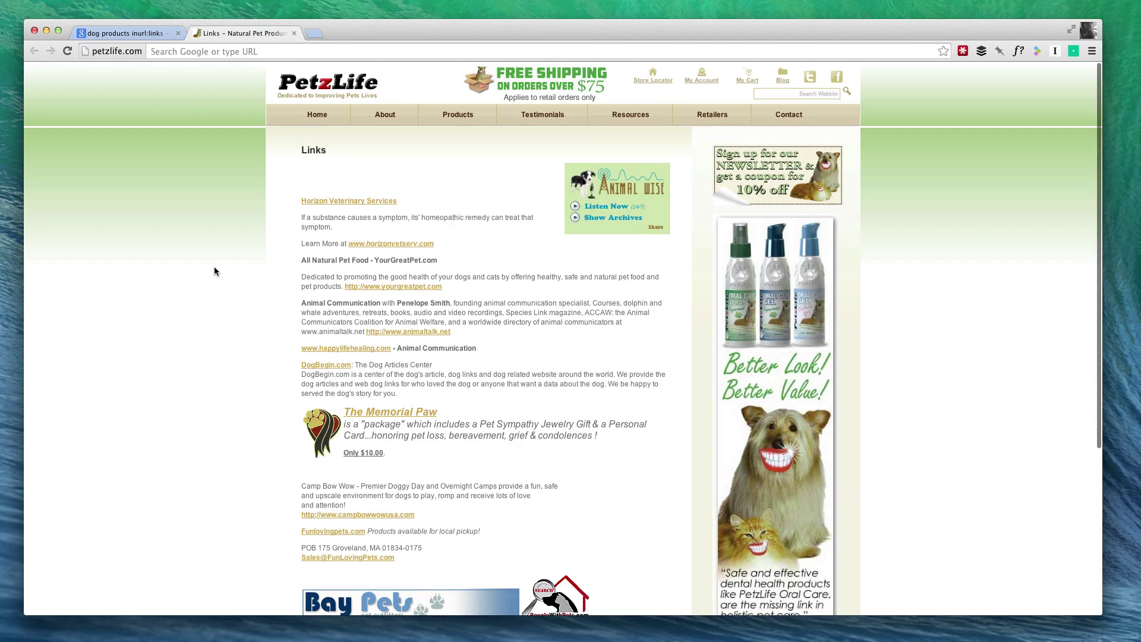
pyautogui.scroll(-3, 385, 182)
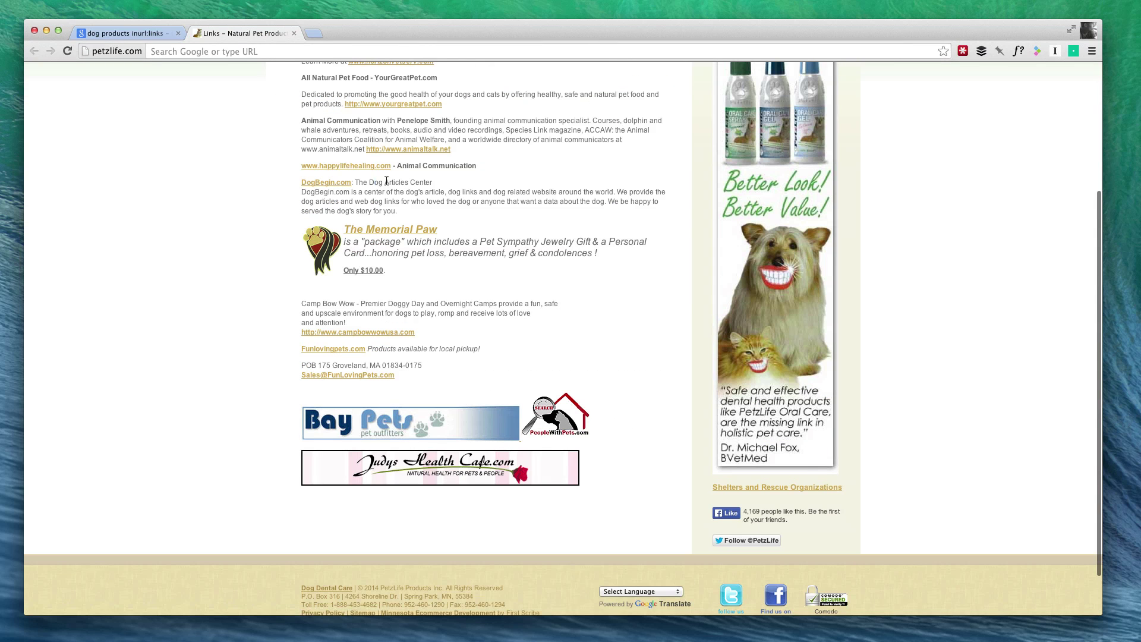
pyautogui.scroll(-1, 245, 209)
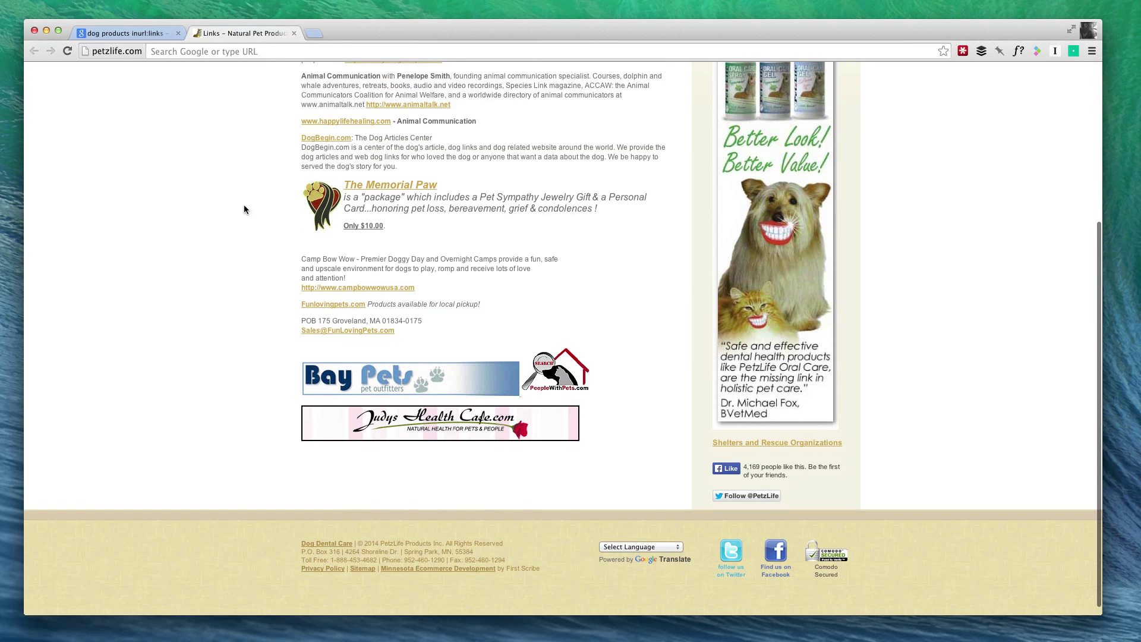
pyautogui.moveTo(381, 304); pyautogui.dragTo(427, 303)
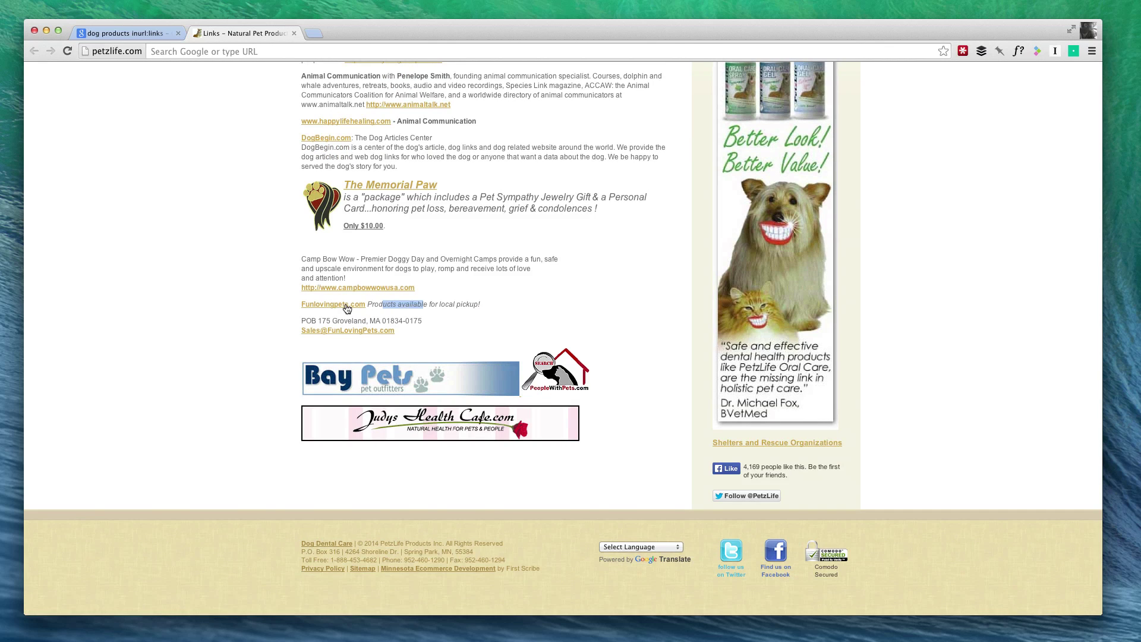
pyautogui.scroll(1, 272, 316)
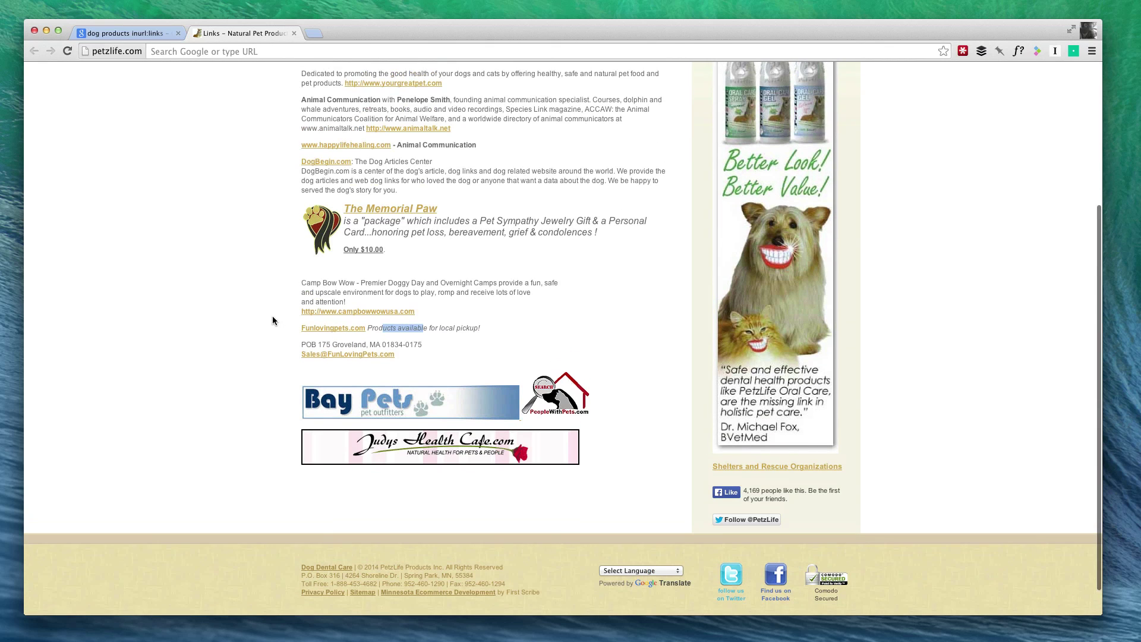
pyautogui.click(272, 316)
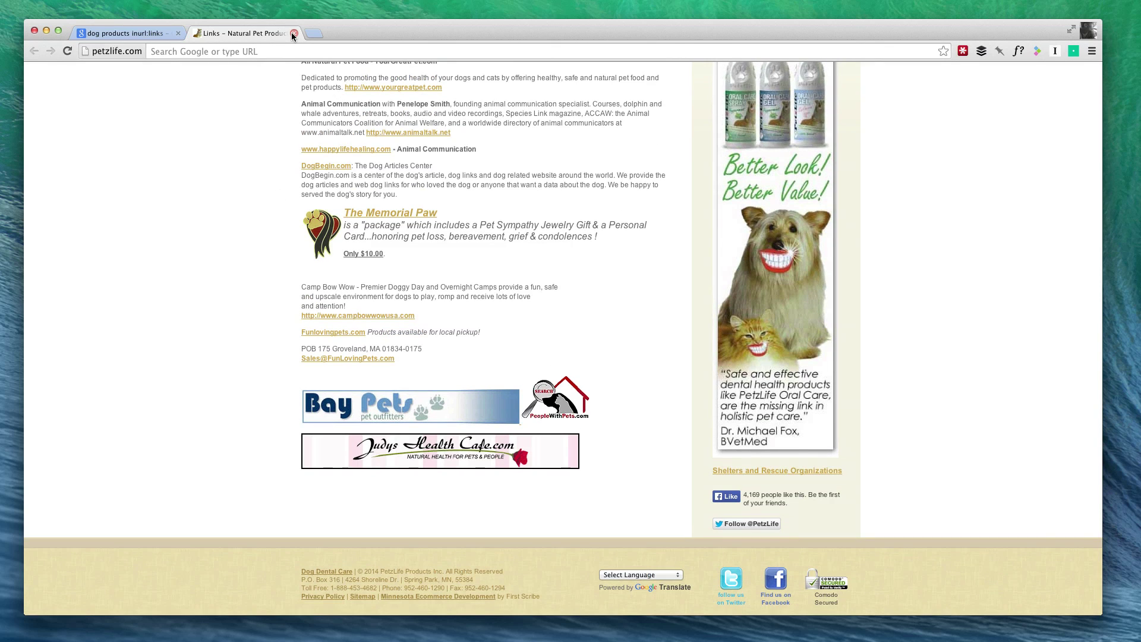
pyautogui.scroll(5, 261, 245)
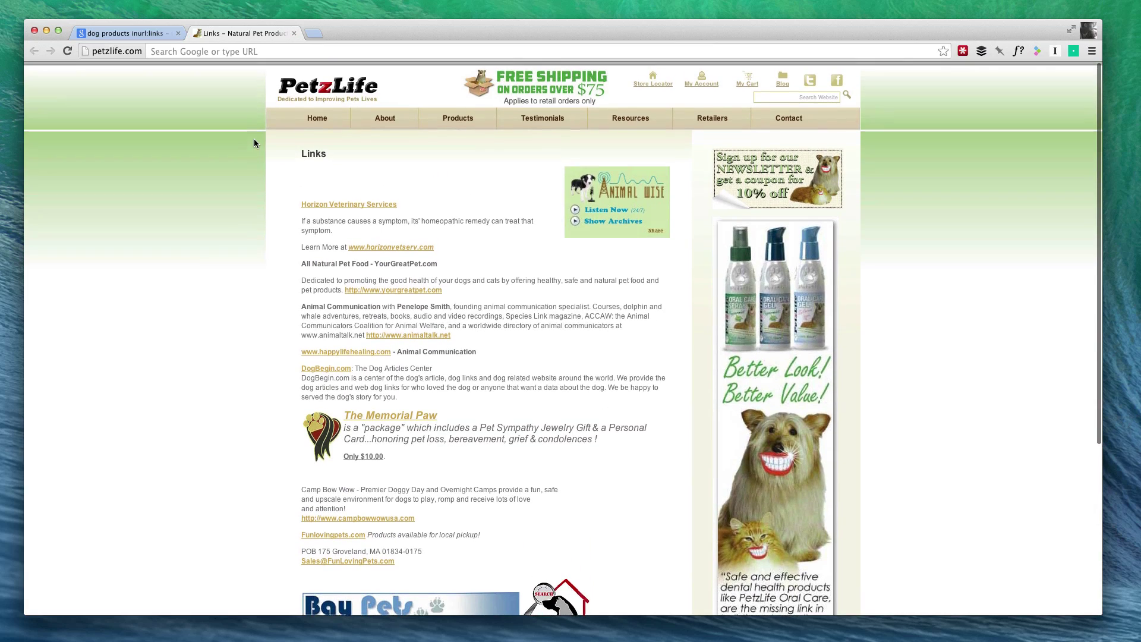
# Close PetzLife, search 'dog online stores inurl:links', then add 'OR dog ecommerce site'.
pyautogui.click(292, 32)
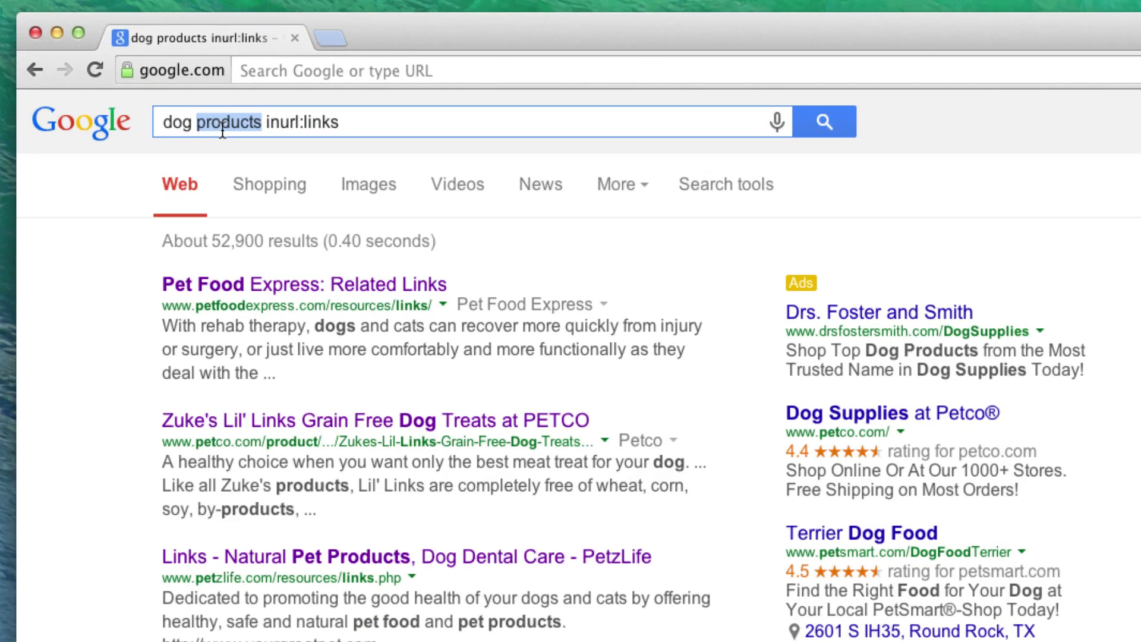
pyautogui.write('onl')
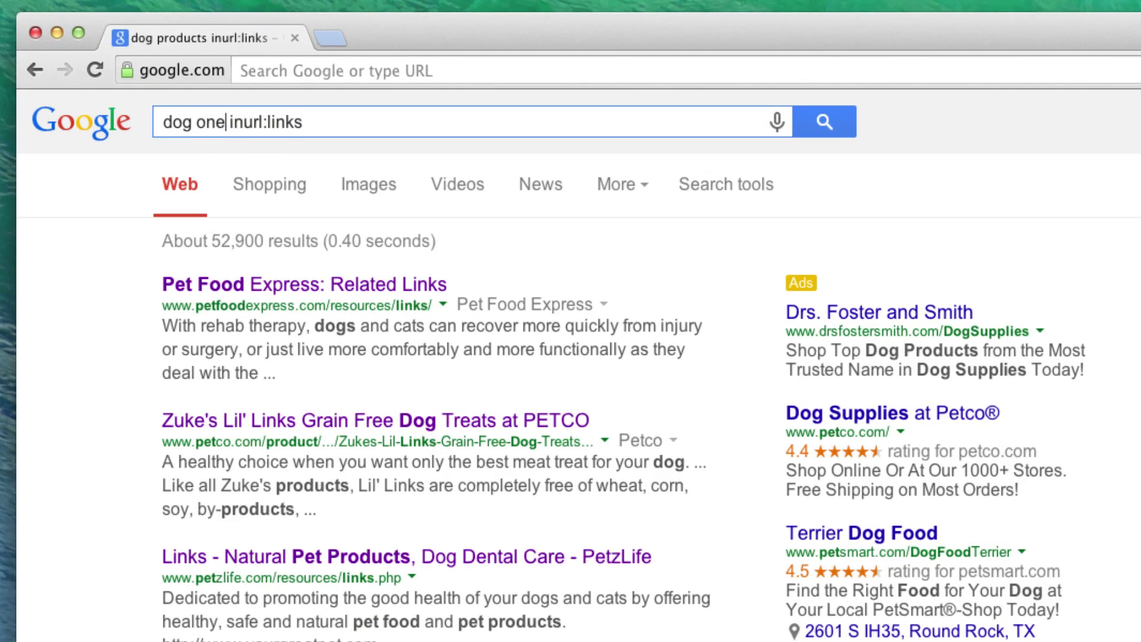
pyautogui.write('ine s')
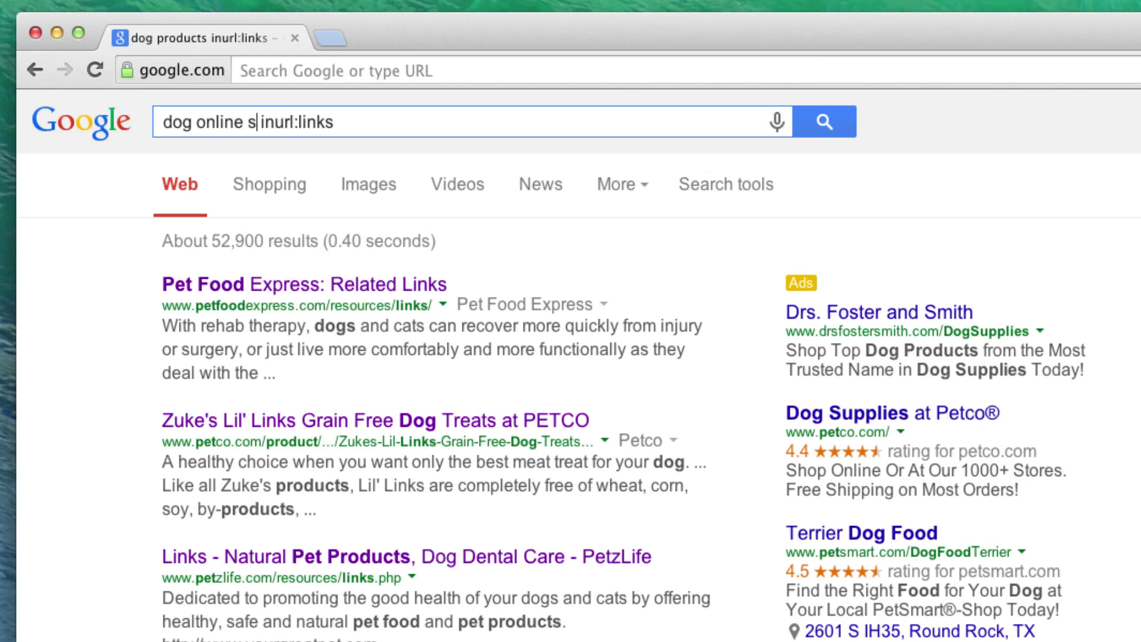
pyautogui.write('tores')
pyautogui.press('Return')
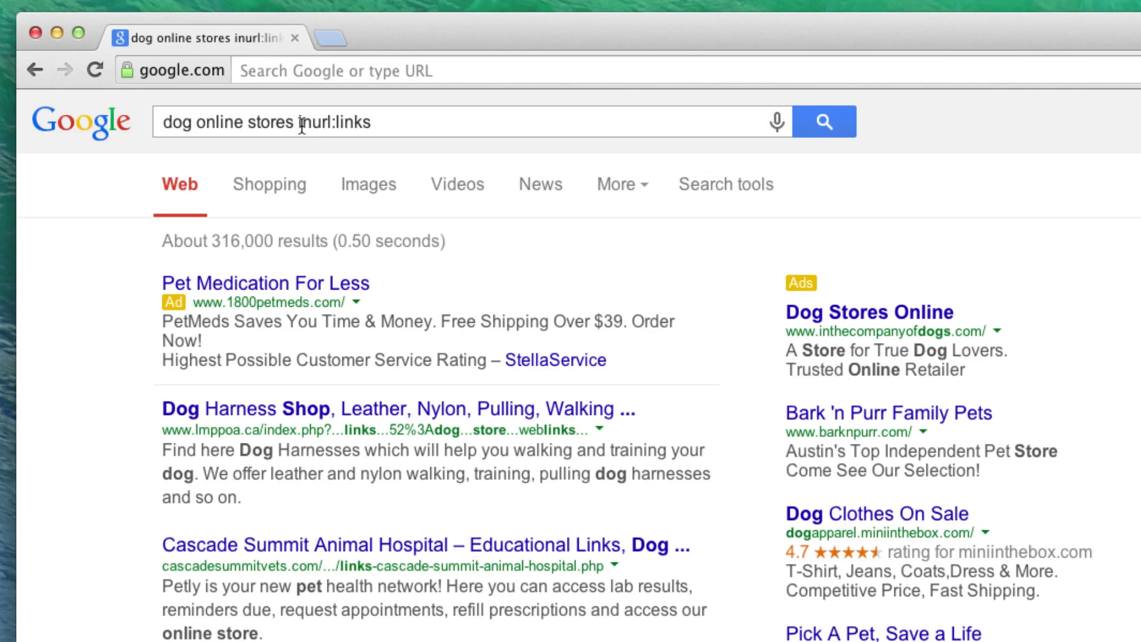
pyautogui.moveTo(408, 122); pyautogui.dragTo(301, 120)
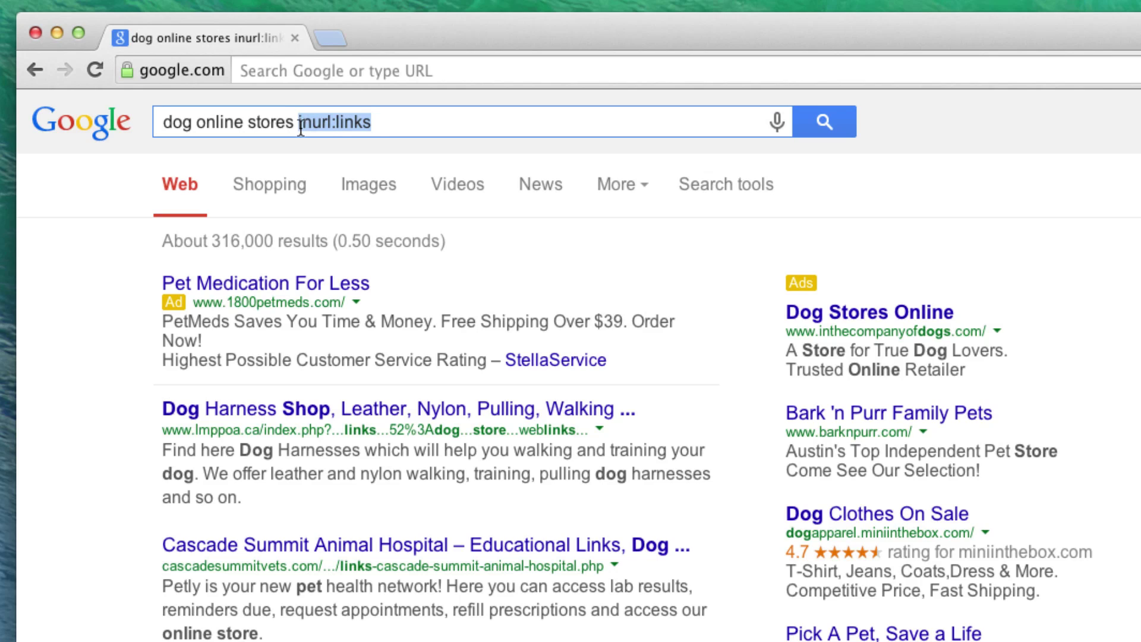
pyautogui.click(382, 127)
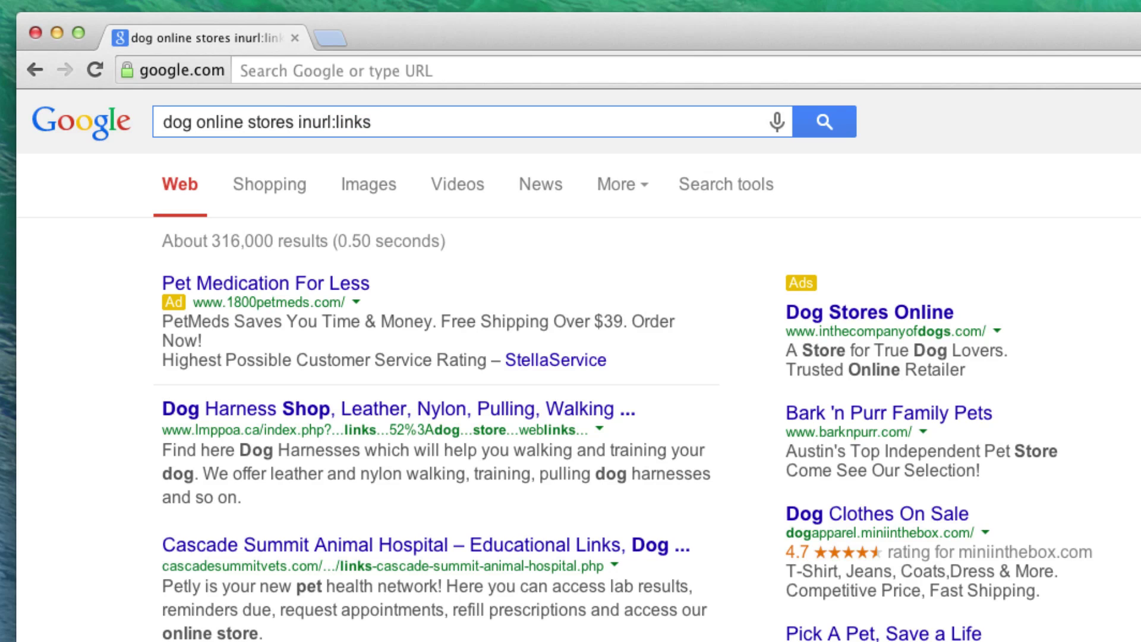
pyautogui.write('OR dog')
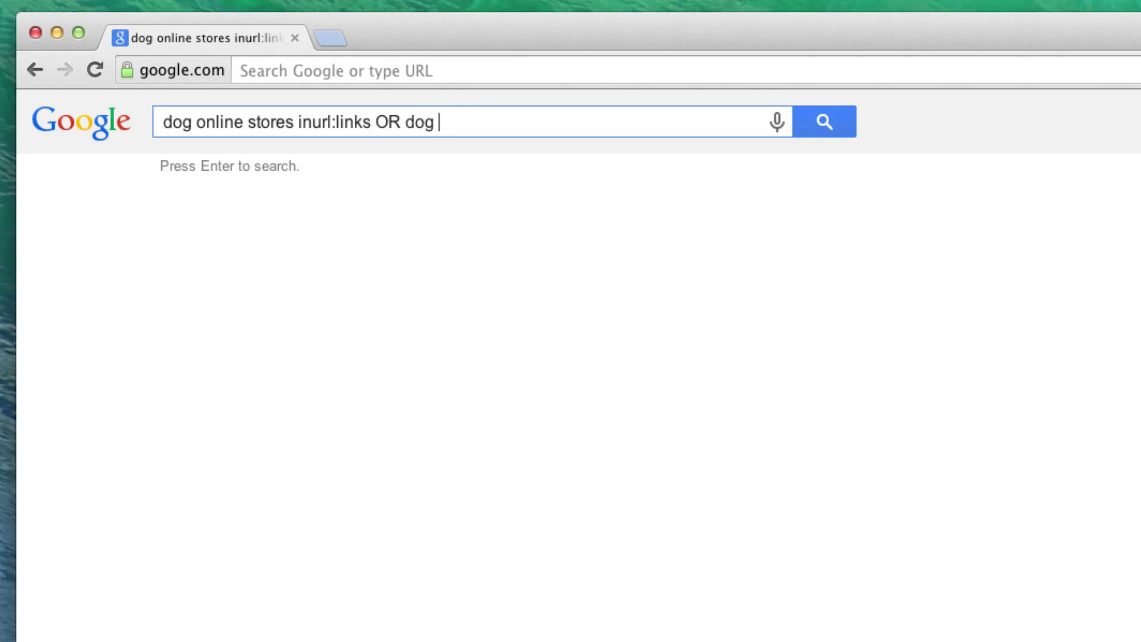
pyautogui.write('on')
pyautogui.write('mmerce site')
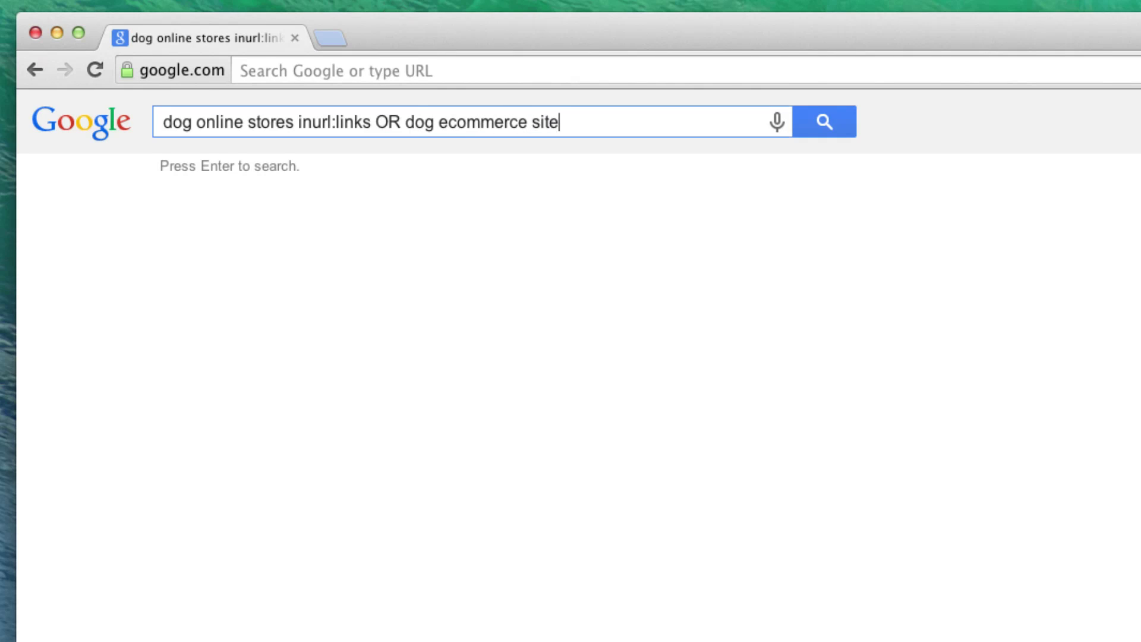
pyautogui.write('site')
pyautogui.press('Return')
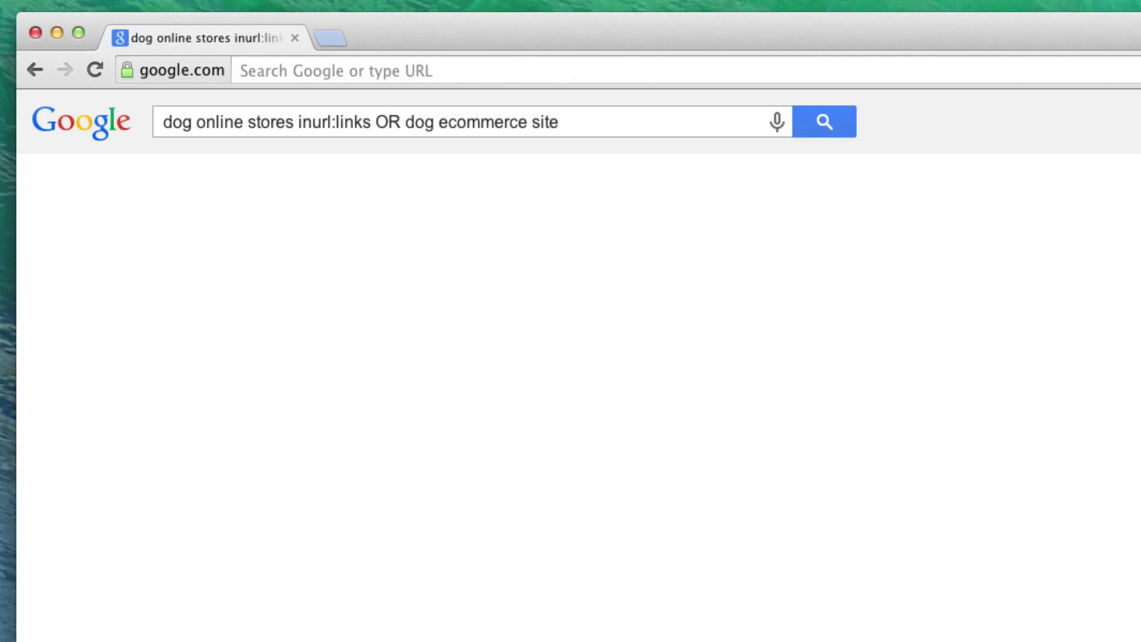
# Highlight the OR operator and each half of the query in turn.
pyautogui.doubleClick(380, 119)
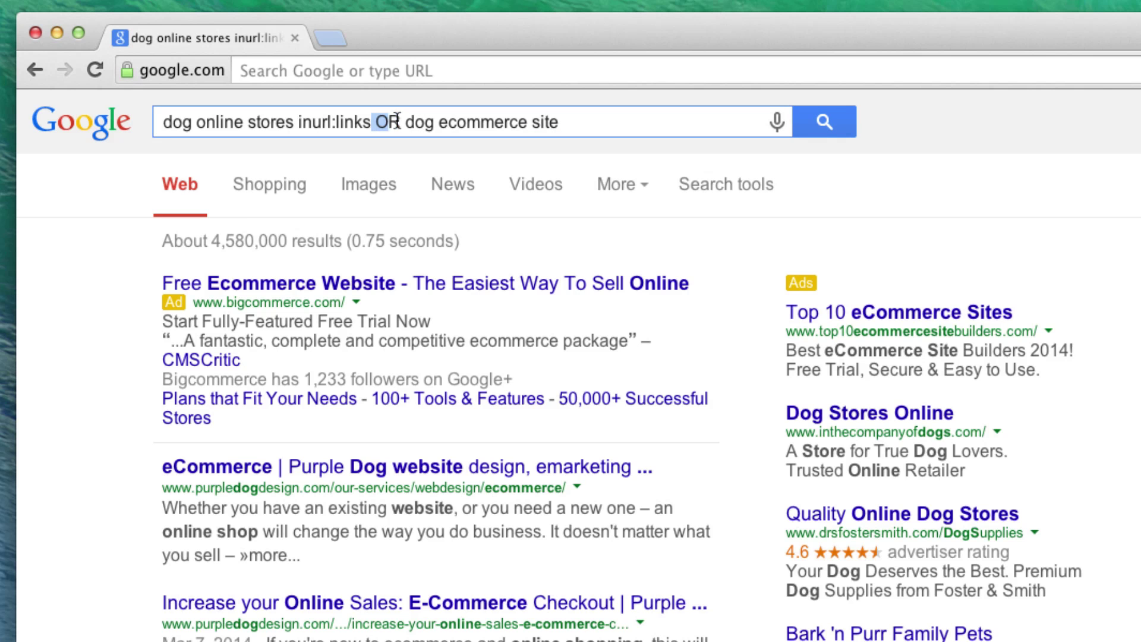
pyautogui.moveTo(369, 122); pyautogui.dragTo(170, 125)
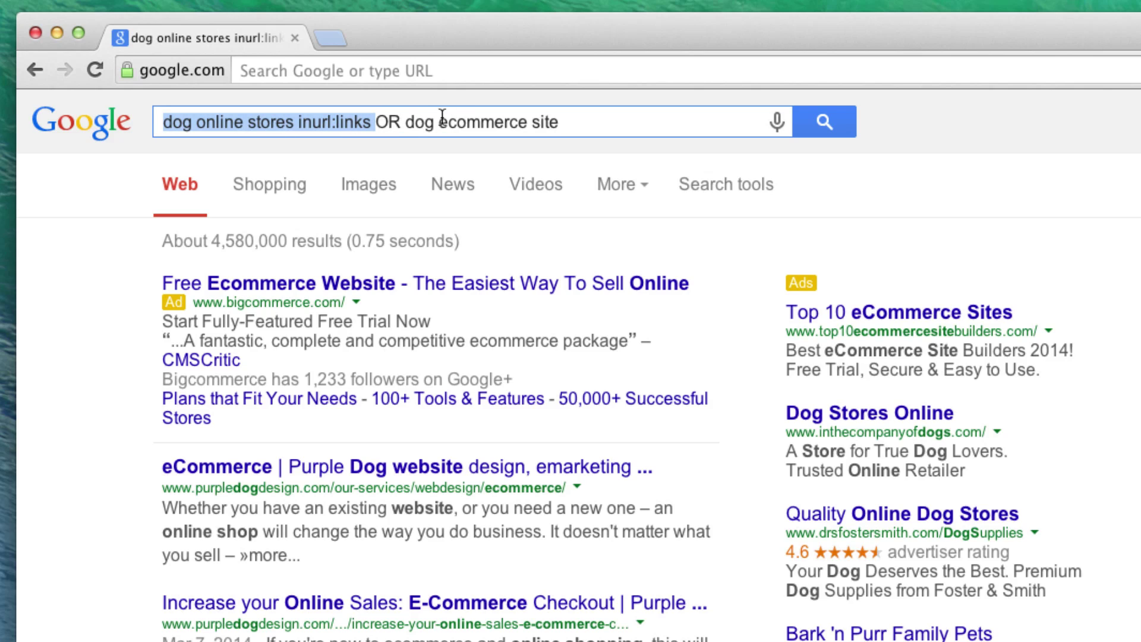
pyautogui.moveTo(409, 125); pyautogui.dragTo(550, 122)
pyautogui.click(614, 121)
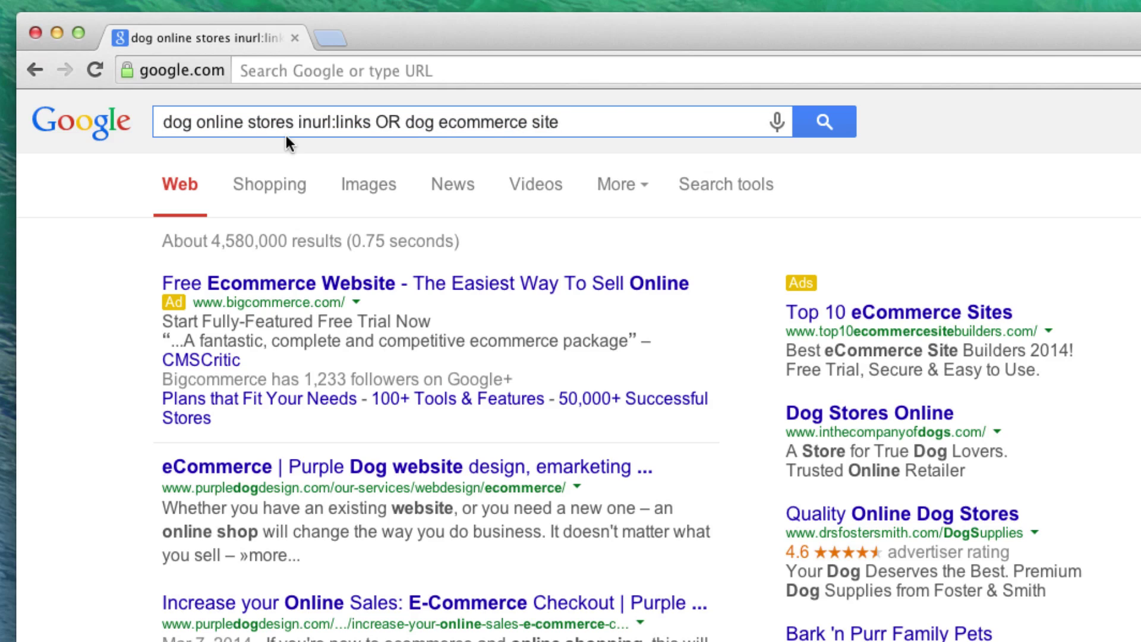
pyautogui.scroll(-1, 340, 202)
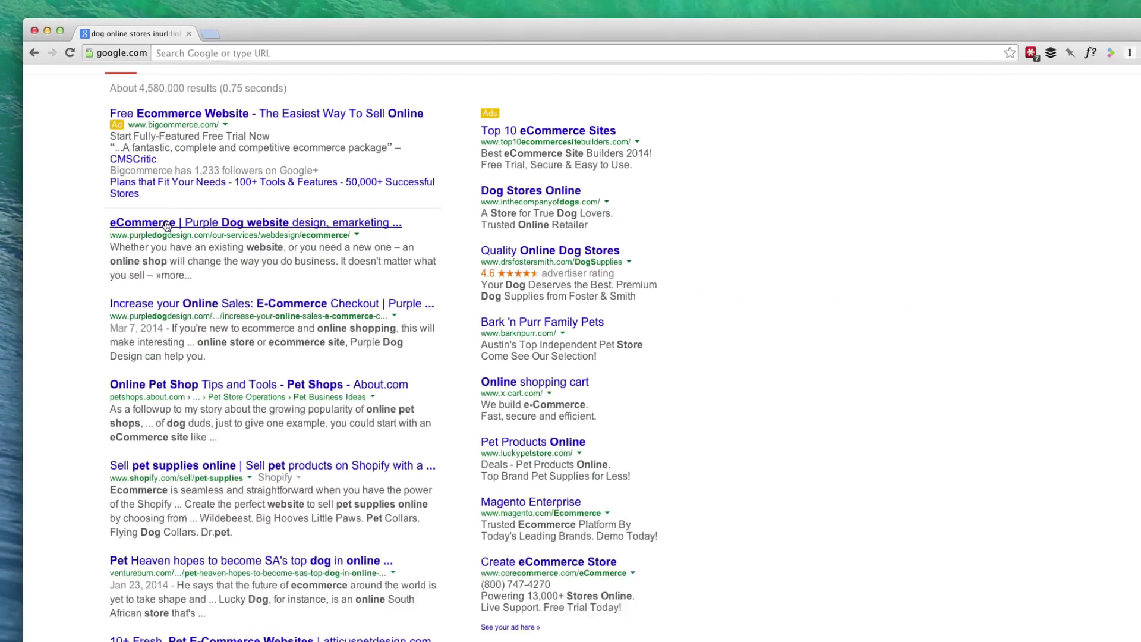
# Open the About.com online pet shop tips article, browse it, and close it.
pyautogui.keyDown('super'); pyautogui.click(152, 384); pyautogui.keyUp('super')
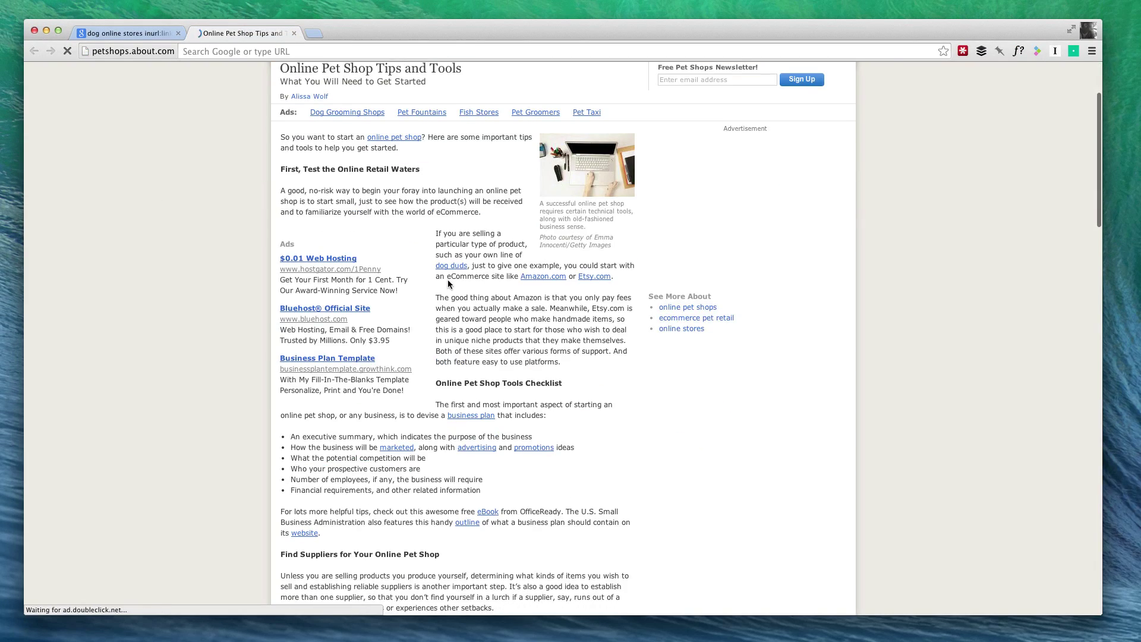
pyautogui.scroll(-5, 447, 279)
pyautogui.scroll(-5, 447, 278)
pyautogui.scroll(-5, 554, 175)
pyautogui.scroll(-3, 383, 330)
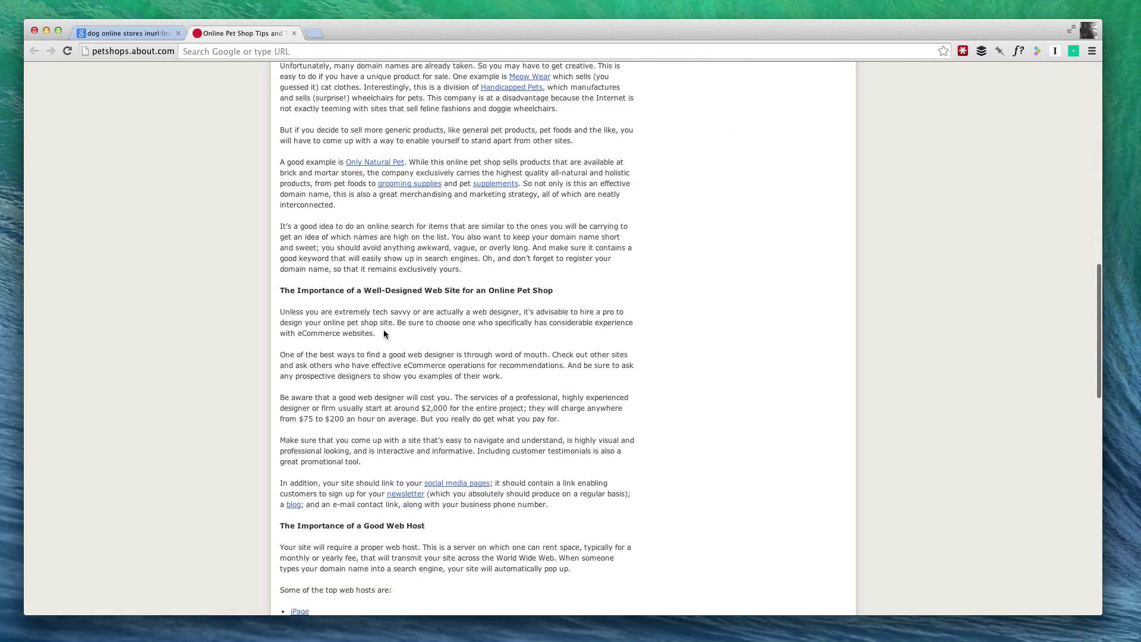
pyautogui.scroll(-5, 383, 328)
pyautogui.scroll(-5, 384, 330)
pyautogui.scroll(6, 383, 329)
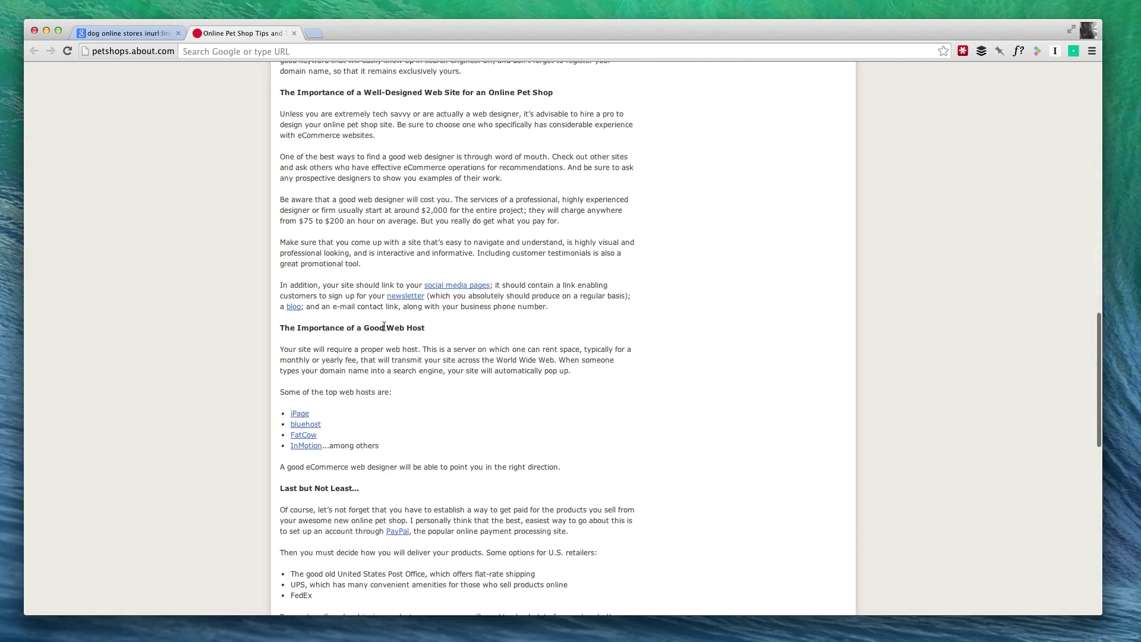
pyautogui.click(294, 34)
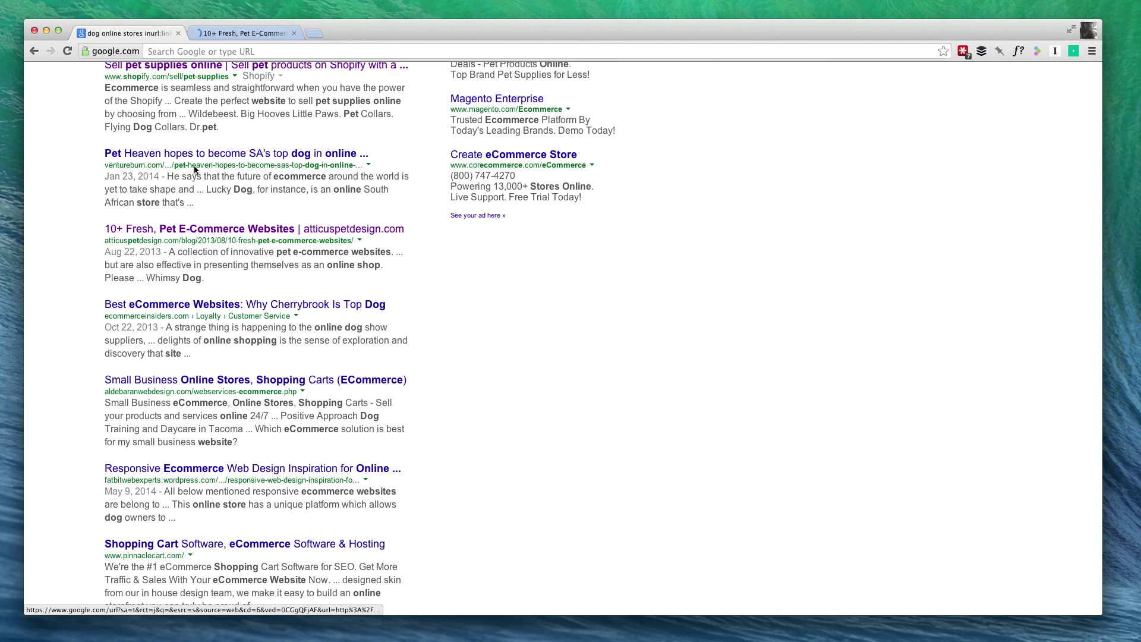
# Scroll the '10+ Fresh Pet E-Commerce Websites' post down to its comments, then close it.
pyautogui.click(234, 38)
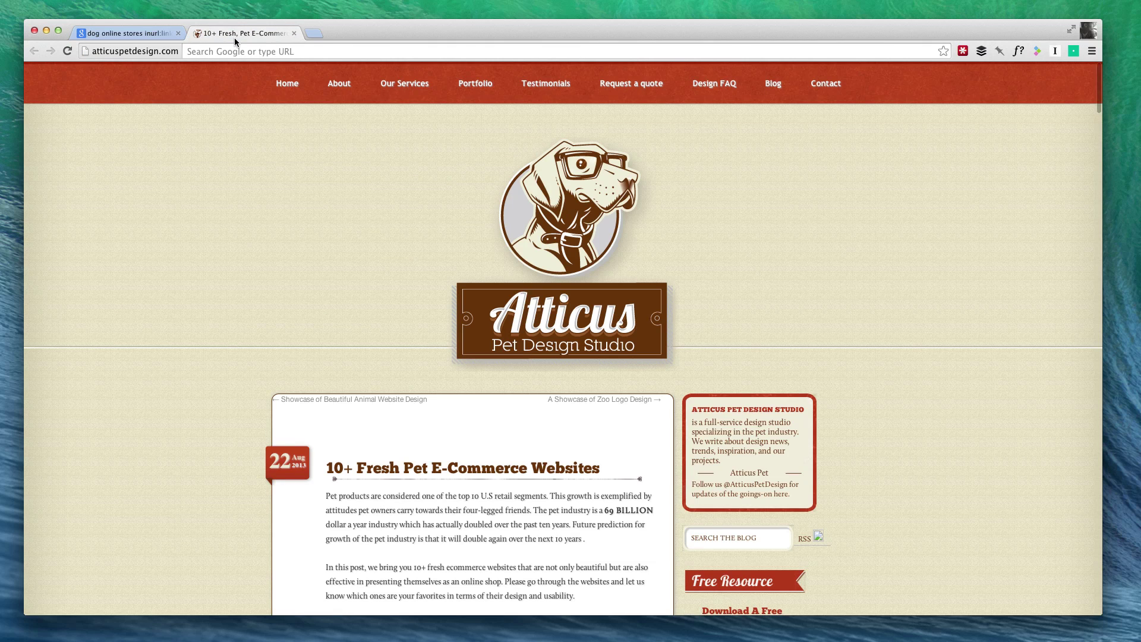
pyautogui.scroll(-2, 223, 341)
pyautogui.scroll(-5, 222, 341)
pyautogui.scroll(-5, 223, 341)
pyautogui.scroll(-5, 223, 341)
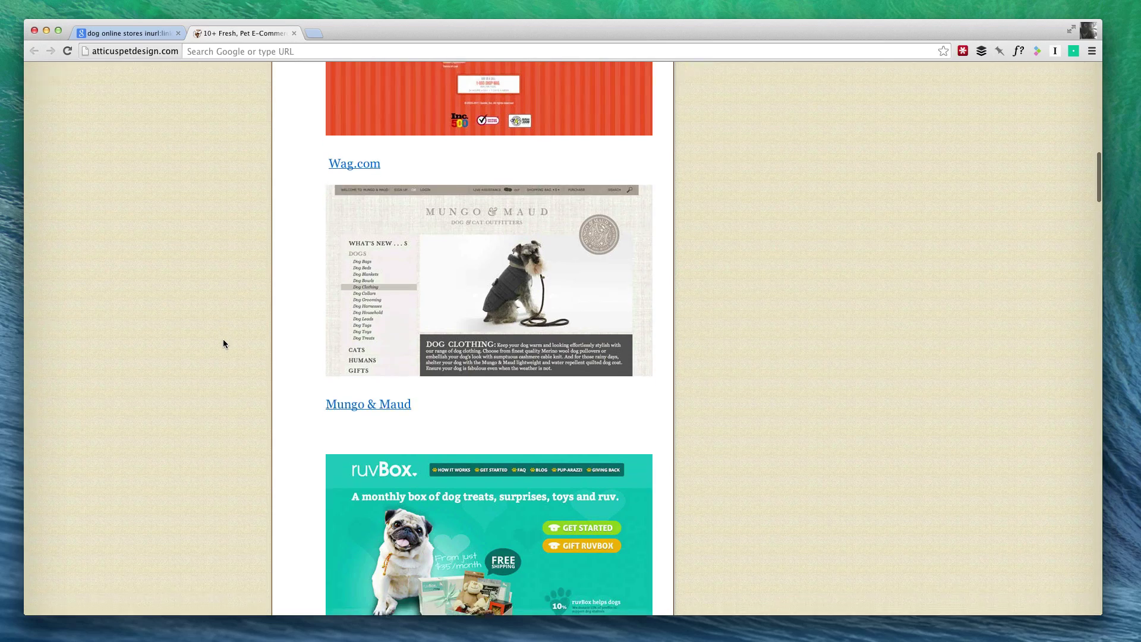
pyautogui.scroll(-3, 223, 343)
pyautogui.scroll(-2, 224, 343)
pyautogui.scroll(-5, 224, 343)
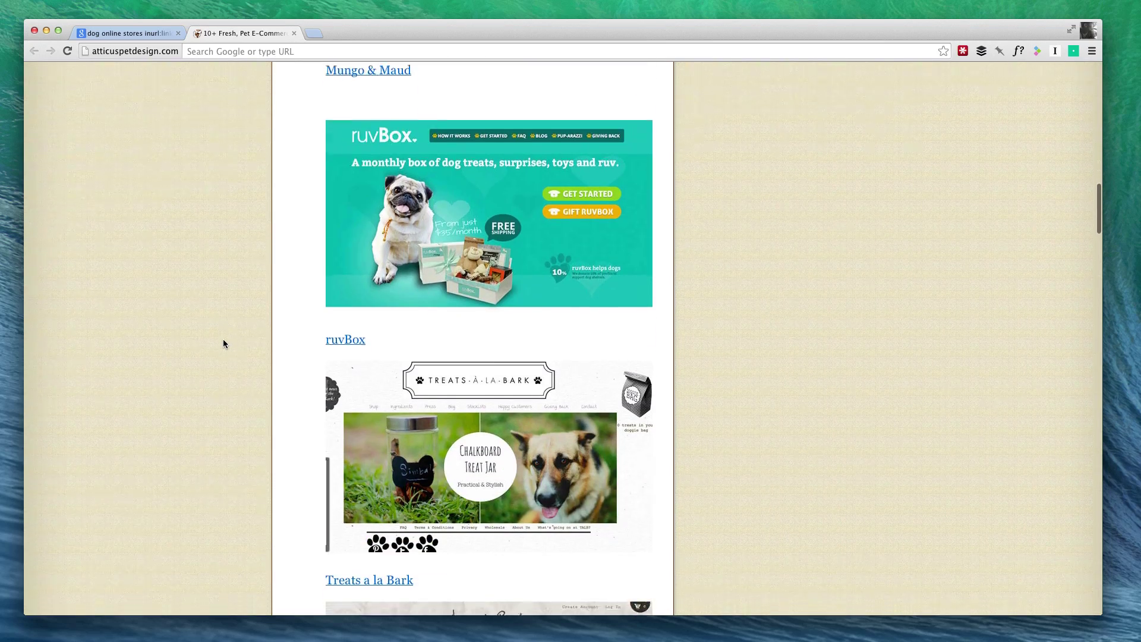
pyautogui.scroll(-3, 223, 343)
pyautogui.scroll(-2, 223, 344)
pyautogui.scroll(-1, 223, 344)
pyautogui.scroll(-1, 224, 344)
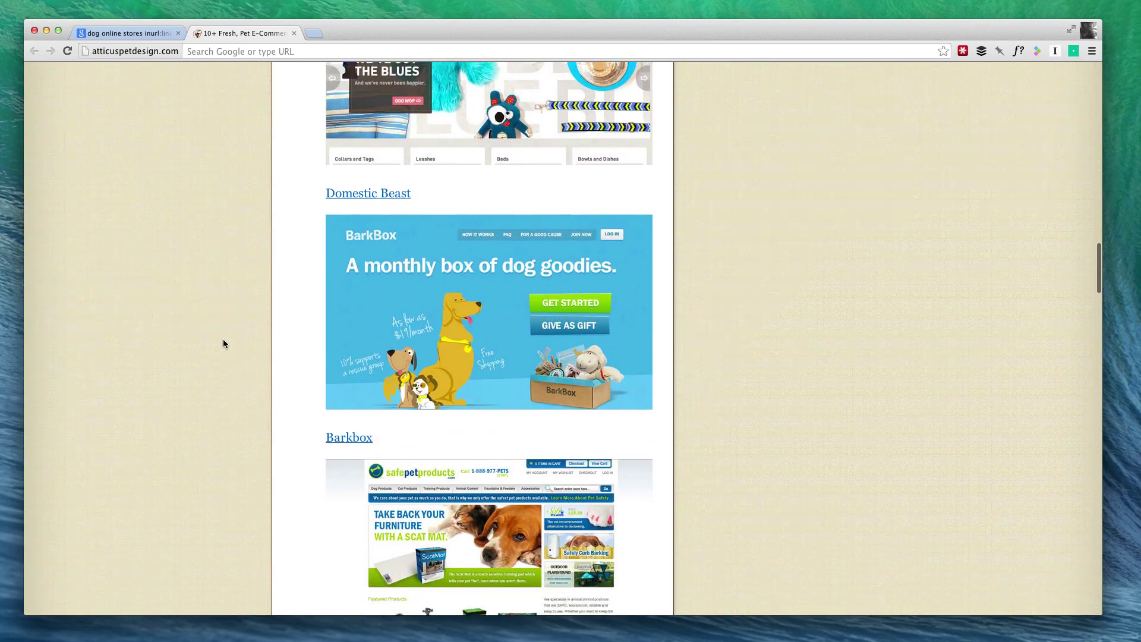
pyautogui.scroll(-1, 223, 344)
pyautogui.scroll(3, 316, 309)
pyautogui.scroll(1, 316, 308)
pyautogui.scroll(2, 413, 345)
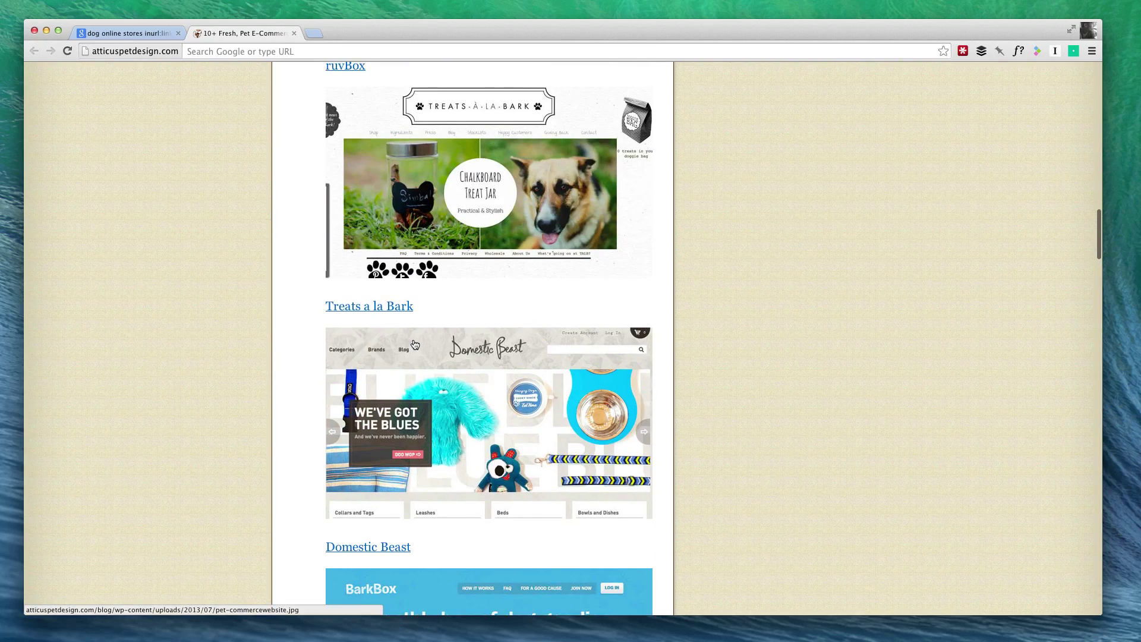
pyautogui.scroll(3, 414, 345)
pyautogui.scroll(5, 392, 306)
pyautogui.scroll(5, 392, 319)
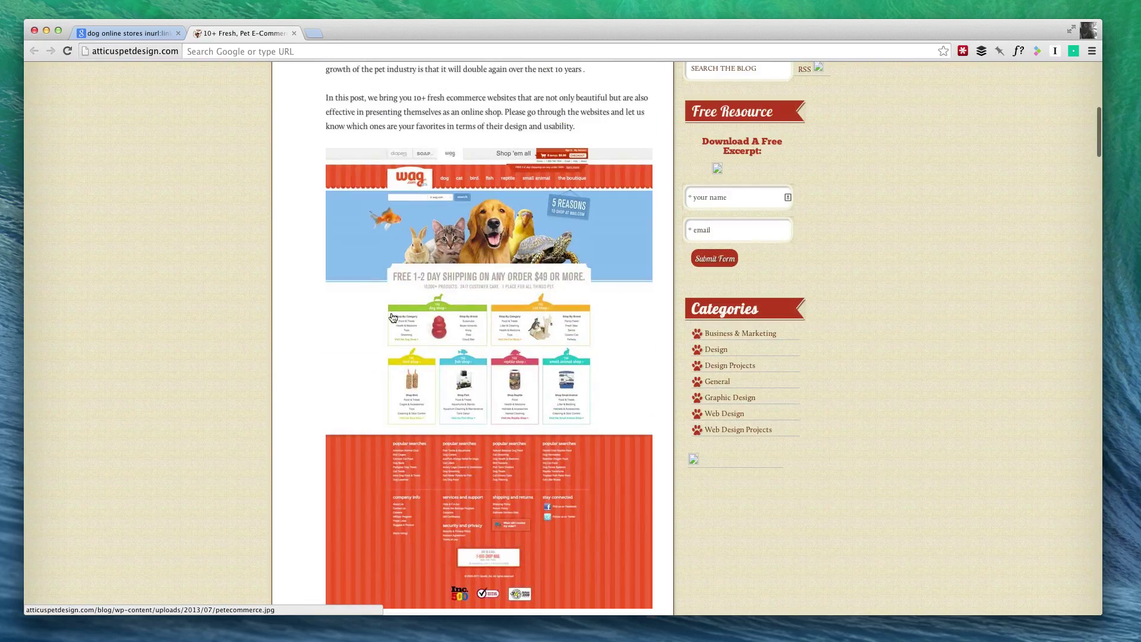
pyautogui.scroll(2, 369, 401)
pyautogui.scroll(-10, 369, 400)
pyautogui.scroll(-5, 368, 399)
pyautogui.scroll(-2, 367, 405)
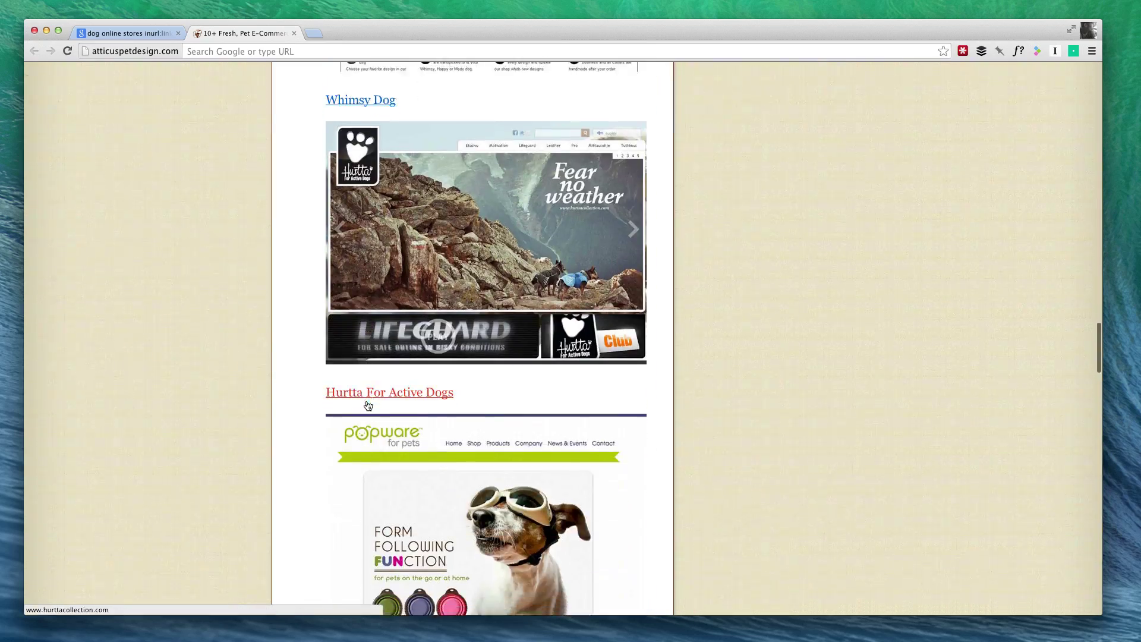
pyautogui.scroll(-3, 368, 406)
pyautogui.scroll(-3, 367, 406)
pyautogui.scroll(-3, 368, 406)
pyautogui.scroll(-1, 368, 405)
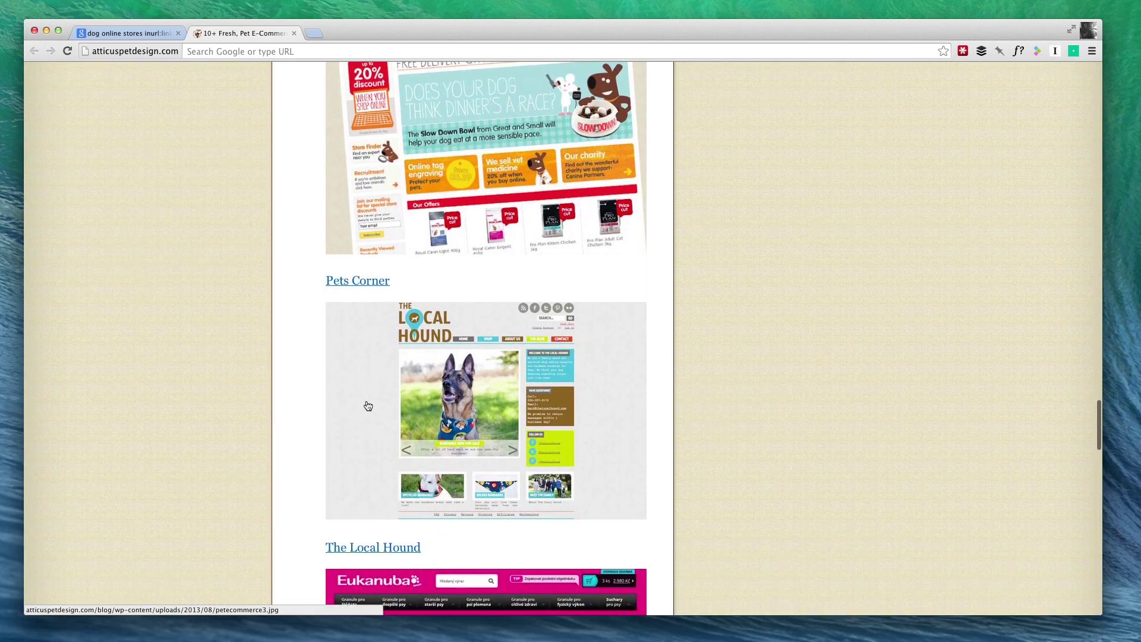
pyautogui.scroll(-3, 367, 405)
pyautogui.scroll(-1, 367, 405)
pyautogui.scroll(-4, 367, 405)
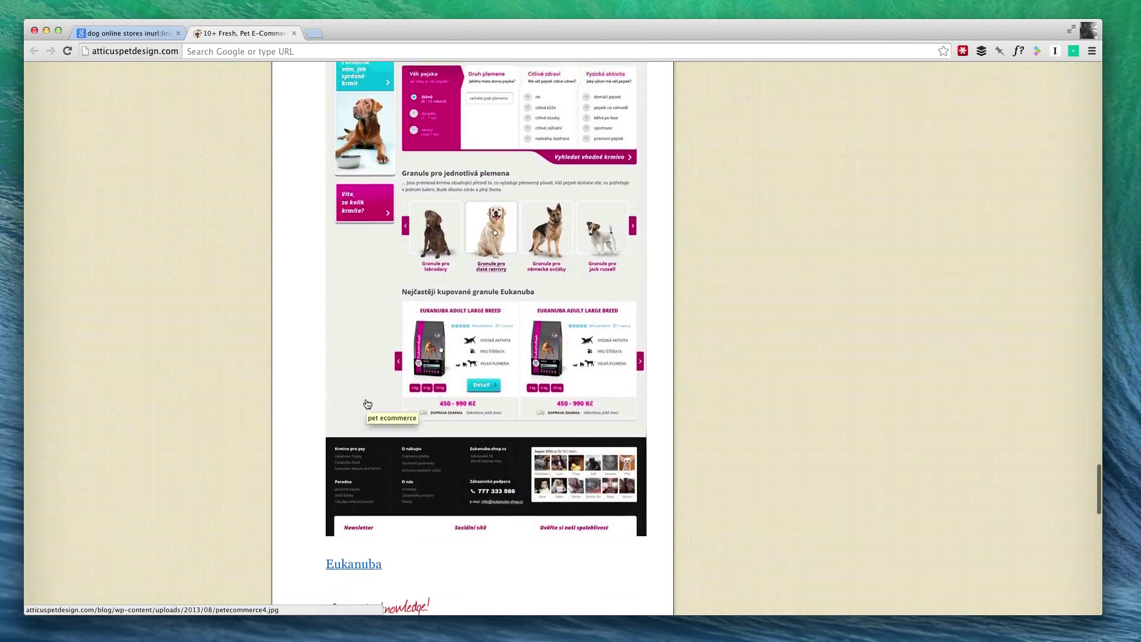
pyautogui.scroll(-1, 367, 404)
pyautogui.scroll(-3, 262, 286)
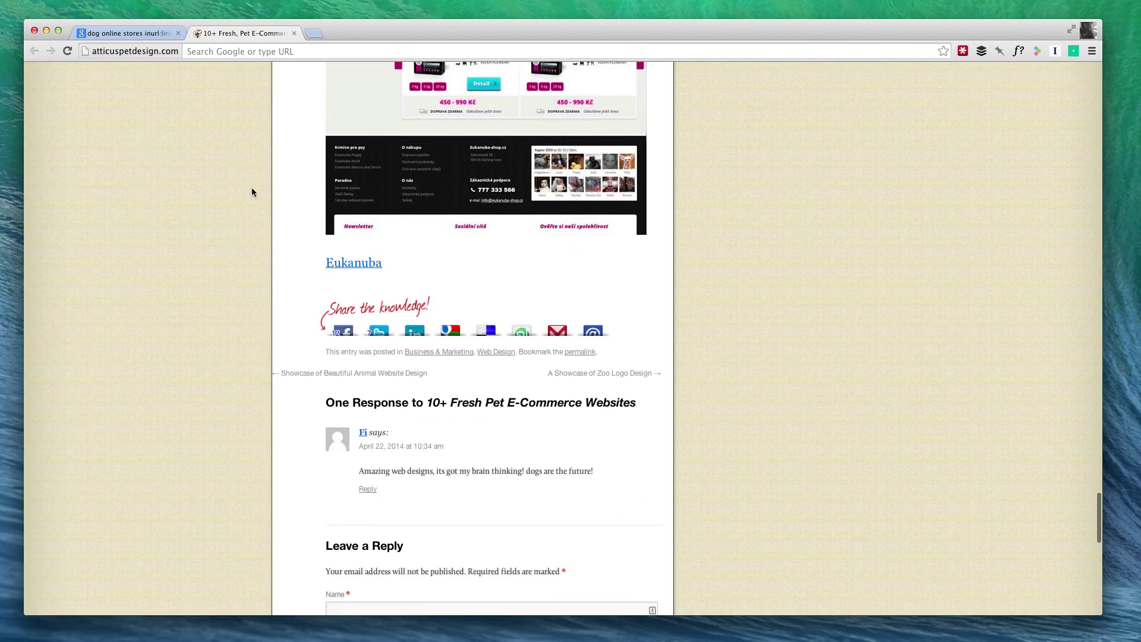
pyautogui.press('super+w')
pyautogui.write('"')
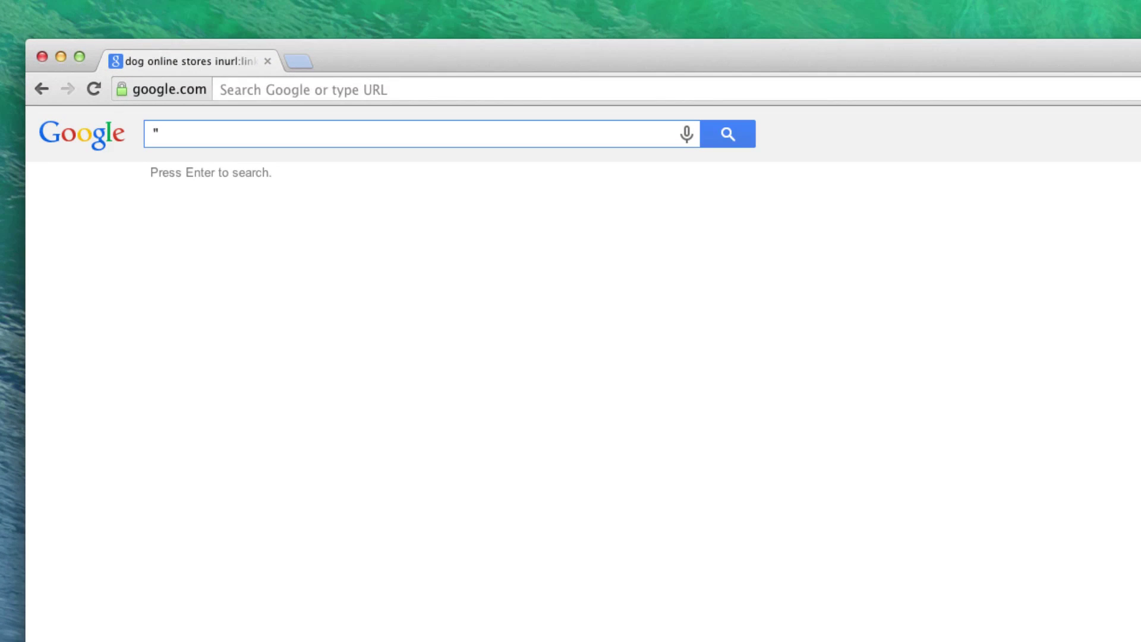
pyautogui.write('top')
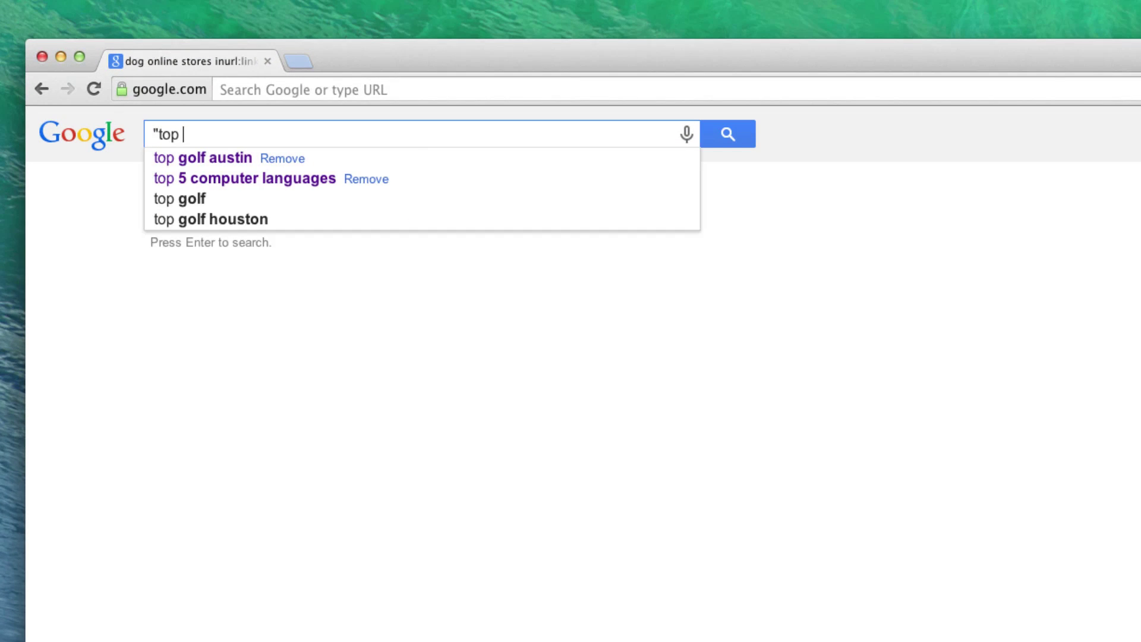
pyautogui.write(' dog ')
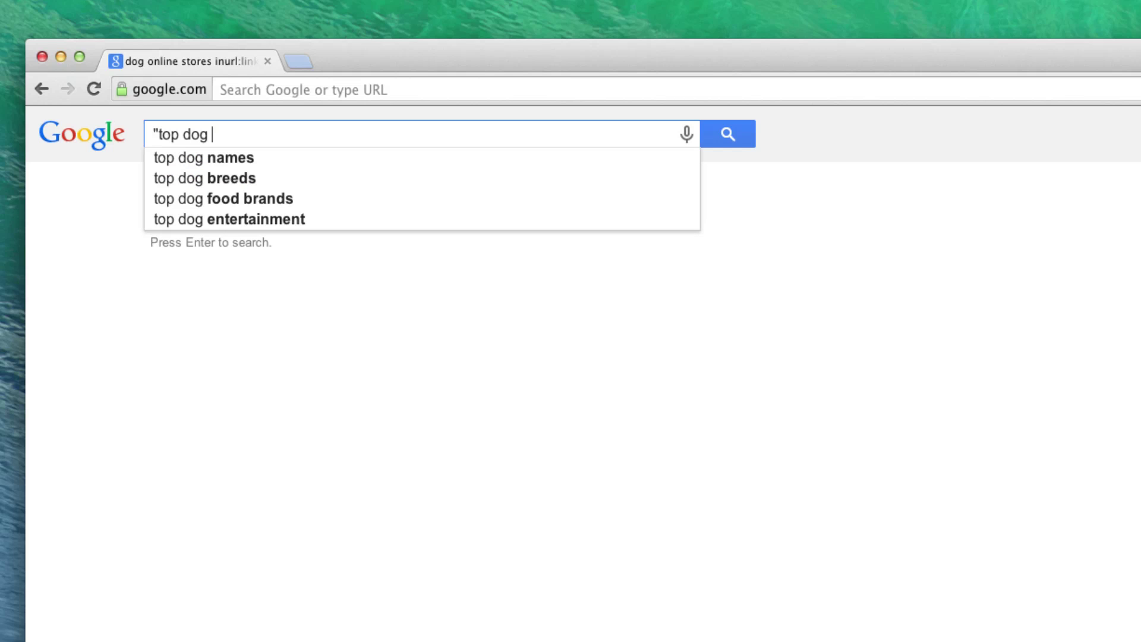
pyautogui.write('websites')
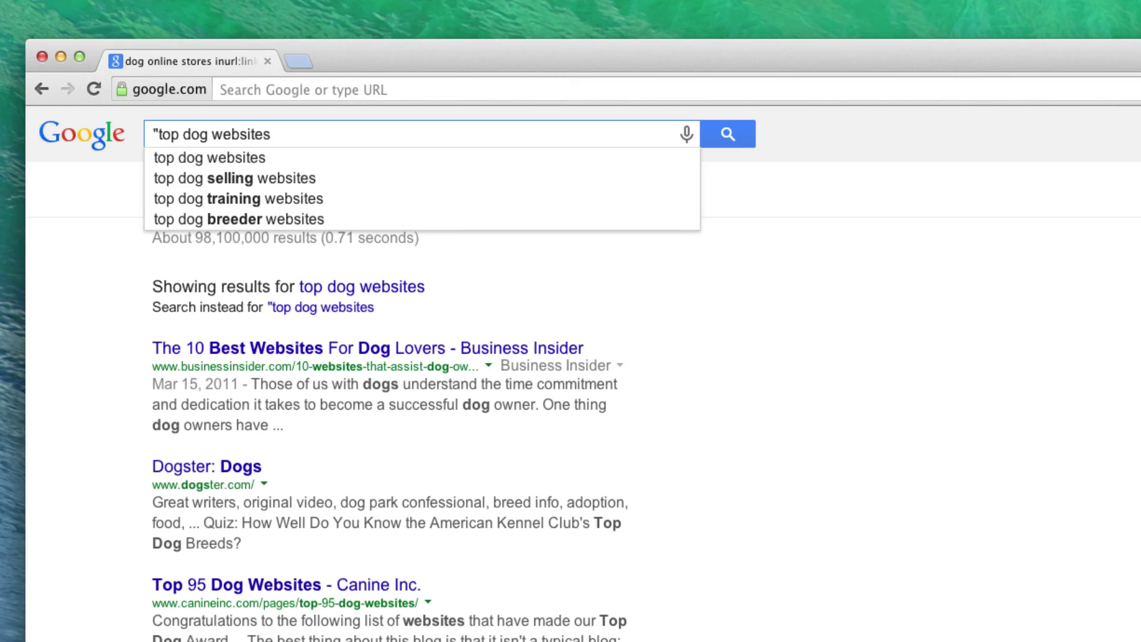
# Search the exact phrase "top dog stores" and note its 9 results.
pyautogui.press('BackSpace')
pyautogui.press('BackSpace')
pyautogui.press('BackSpace')
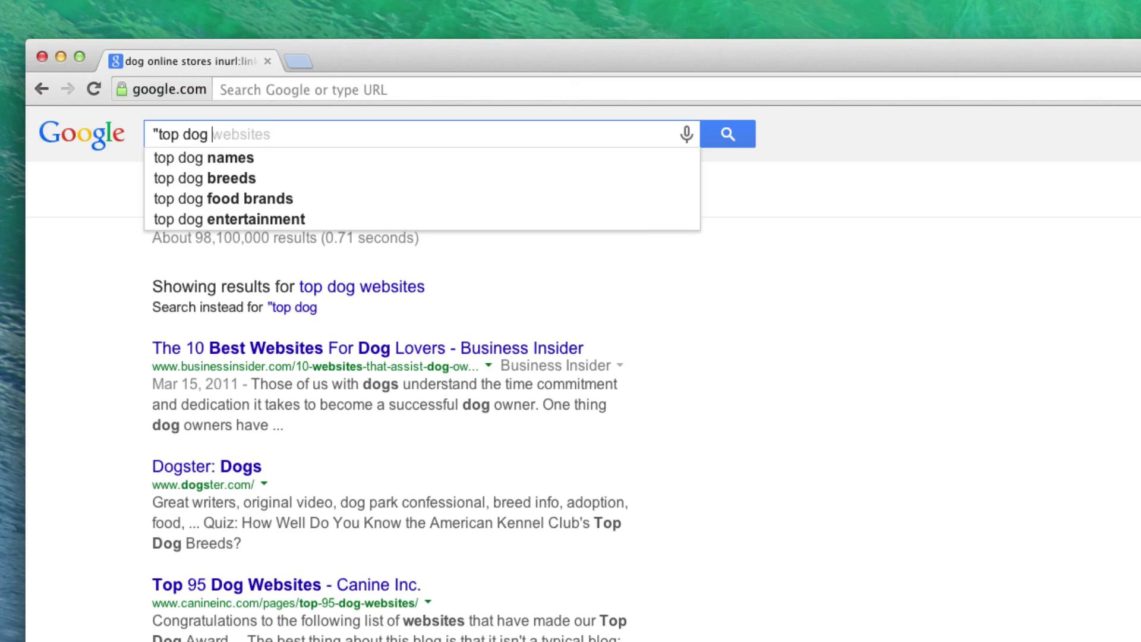
pyautogui.write('stores"')
pyautogui.press('Return')
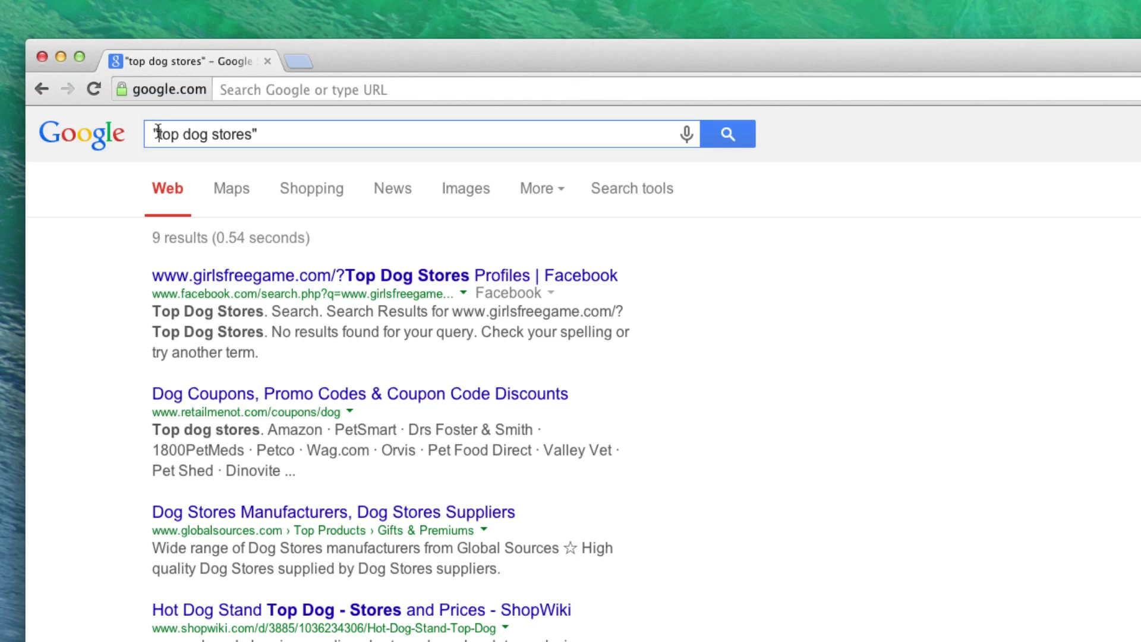
pyautogui.moveTo(161, 138); pyautogui.dragTo(226, 131)
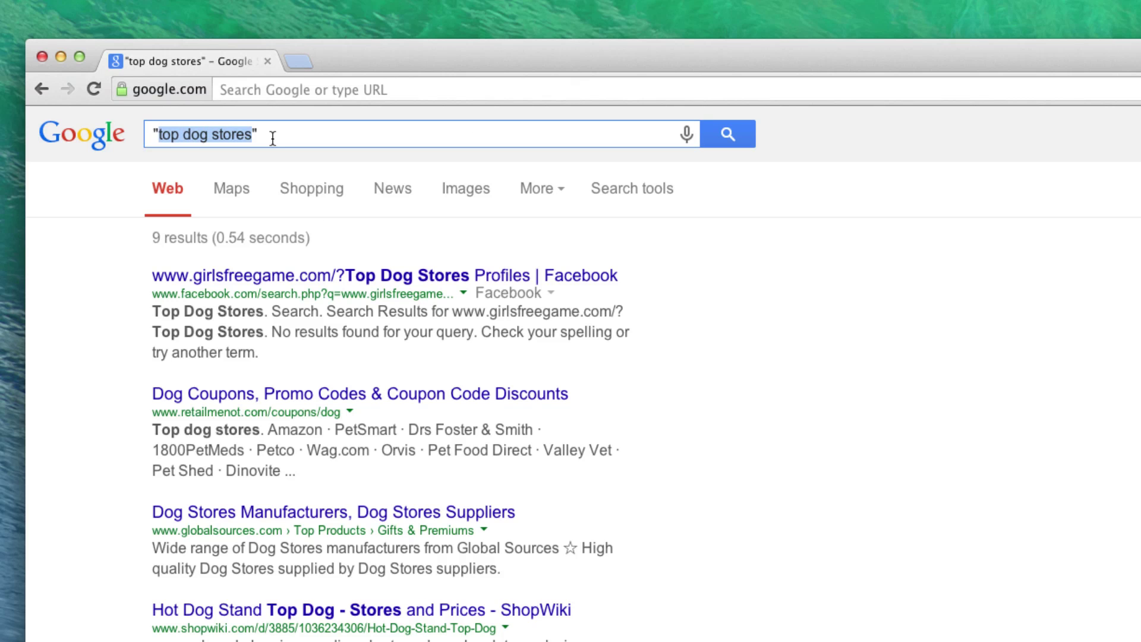
pyautogui.click(293, 138)
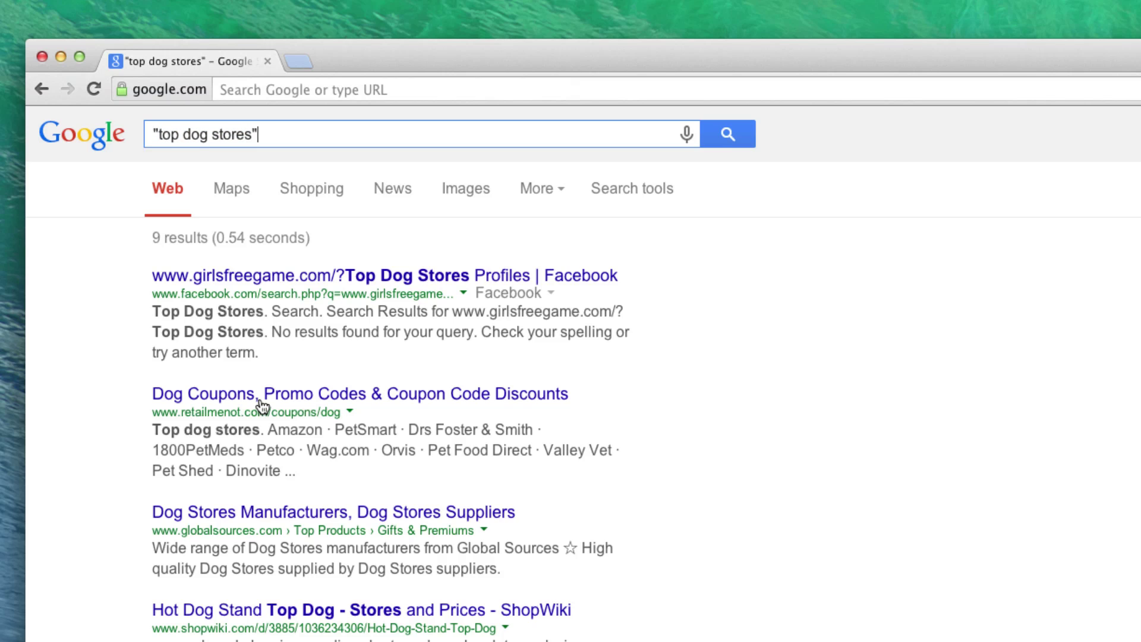
pyautogui.scroll(-1, 255, 324)
pyautogui.moveTo(178, 221); pyautogui.dragTo(152, 224)
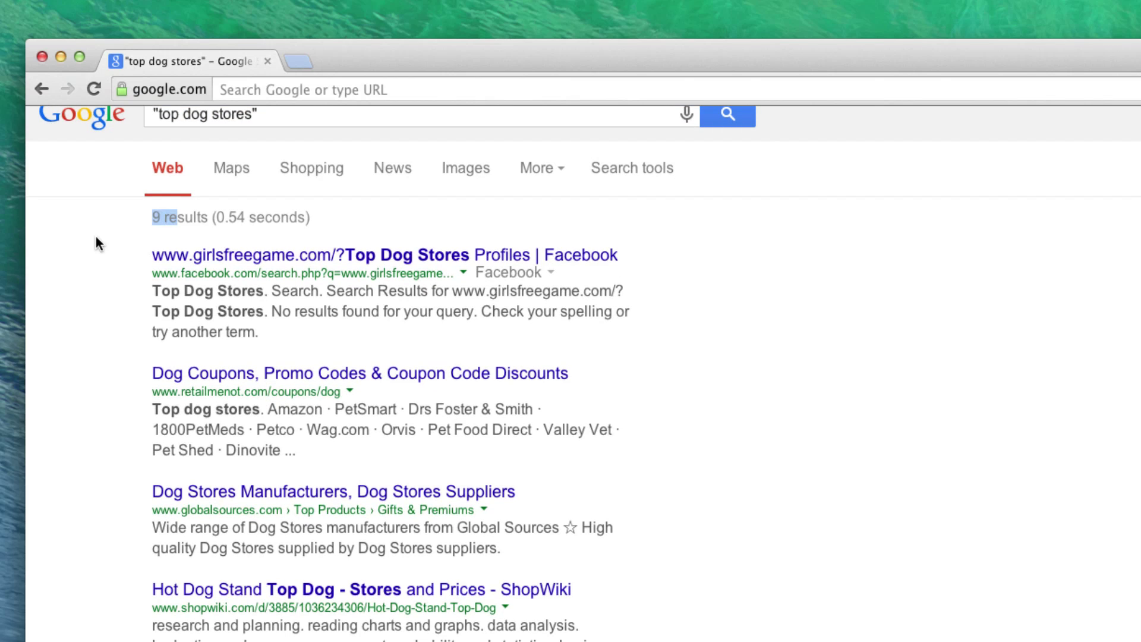
pyautogui.scroll(1, 178, 179)
# Delete 'stores' from the quoted query, leaving "top dog".
pyautogui.click(248, 134)
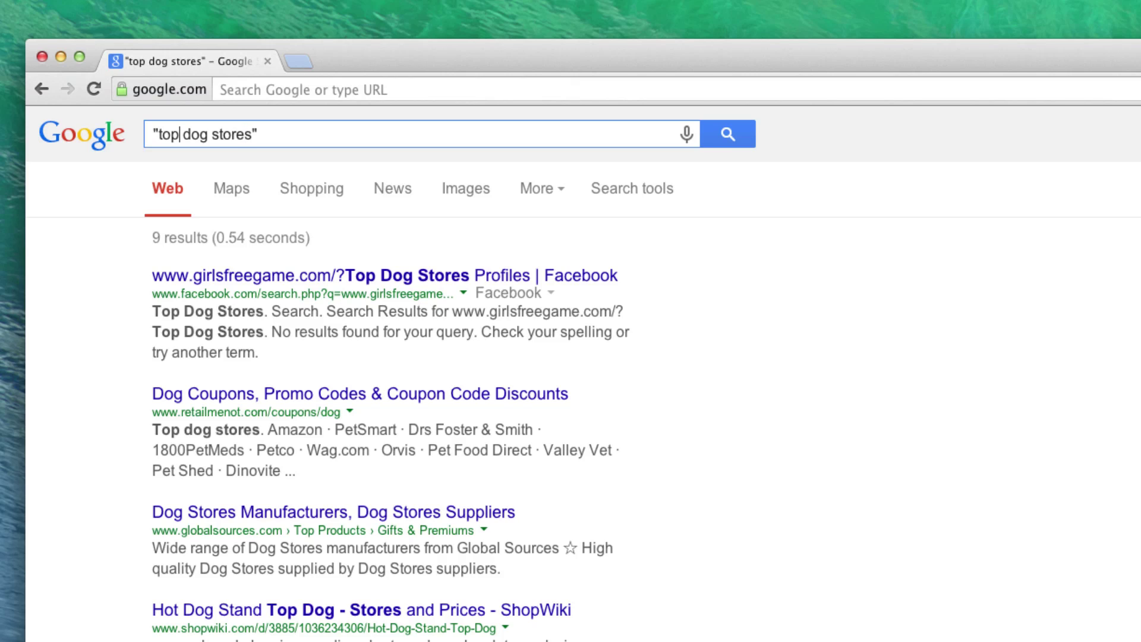
pyautogui.hotkey('alt', 'Right')
pyautogui.hotkey('alt', 'Right')
pyautogui.hotkey('alt', 'BackSpace')
# Search the number-range phrase "top 5...10 dog", returning about 151,000 results.
pyautogui.press('BackSpace')
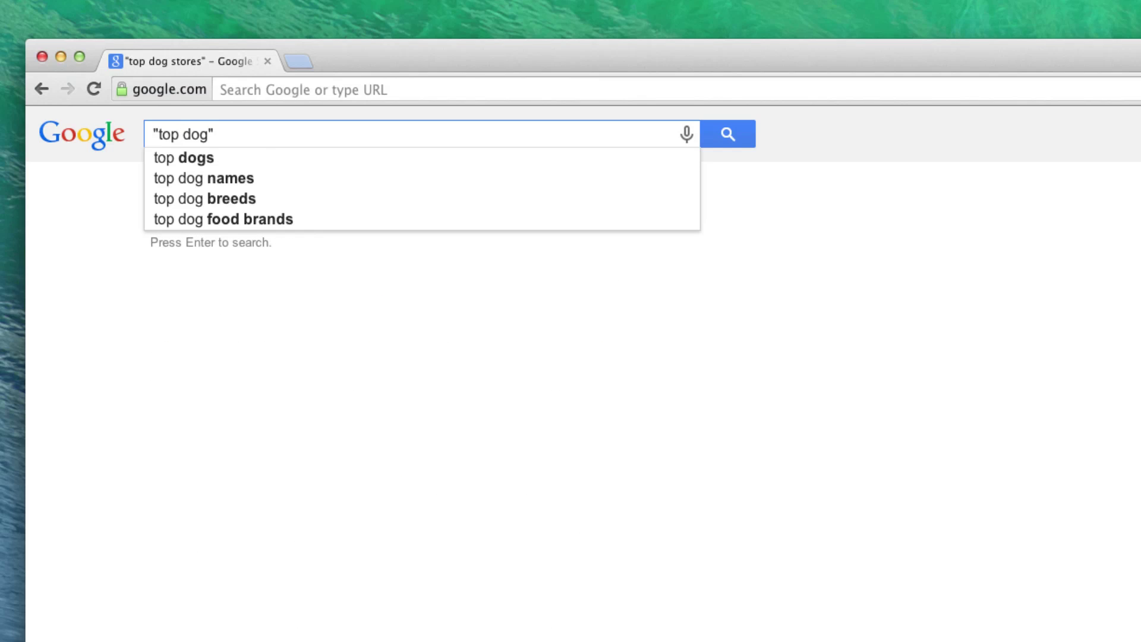
pyautogui.hotkey('alt', 'Left')
pyautogui.write('5...')
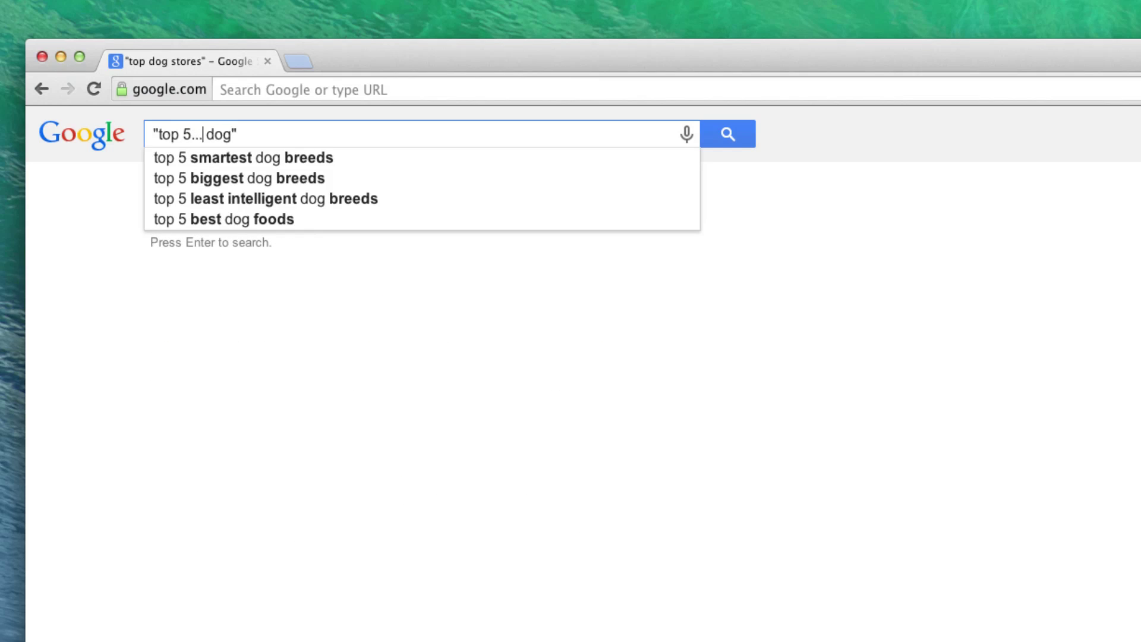
pyautogui.write('10')
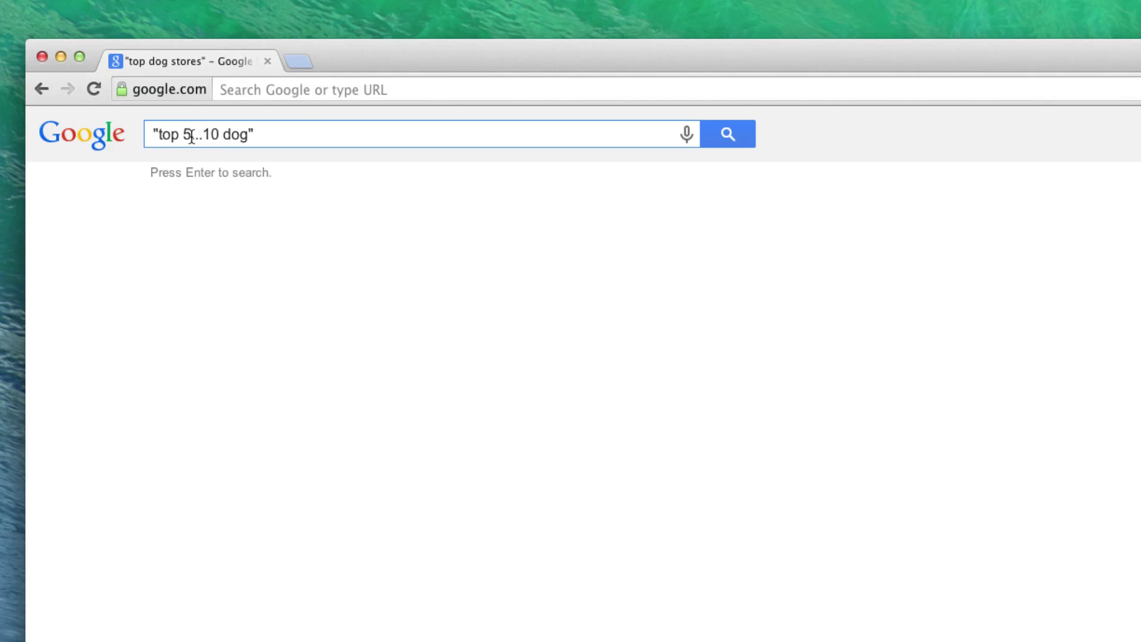
pyautogui.moveTo(186, 136); pyautogui.dragTo(214, 139)
pyautogui.press('Return')
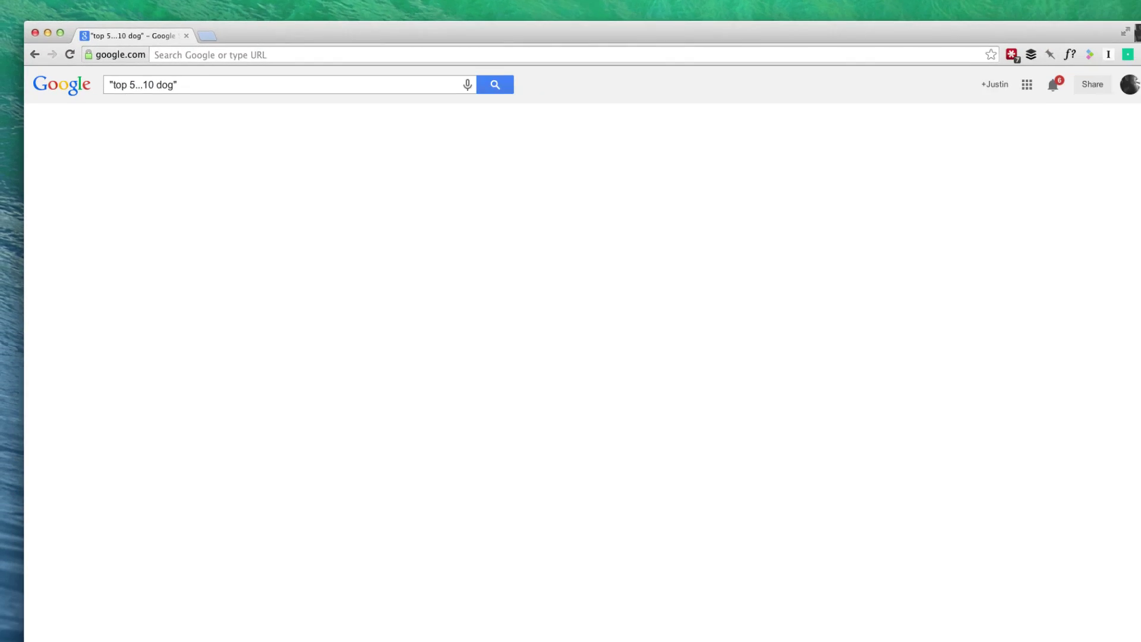
pyautogui.scroll(-1, 160, 245)
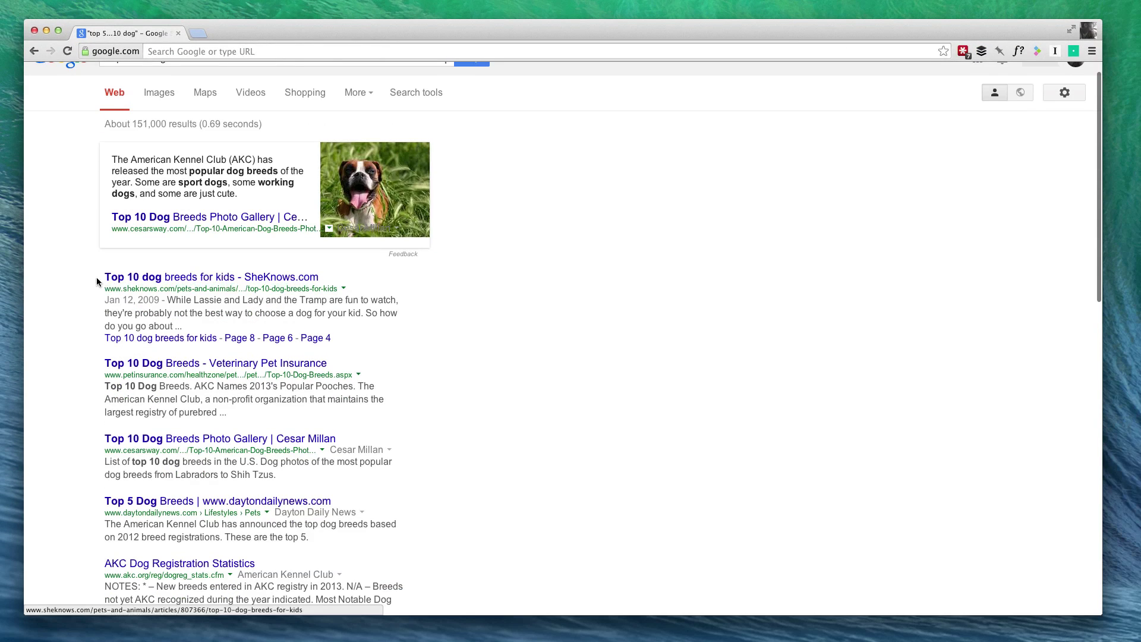
# Search "top 5...10 dog" stores, returning about 153,000 results led by eBay.
pyautogui.moveTo(103, 278); pyautogui.dragTo(158, 280)
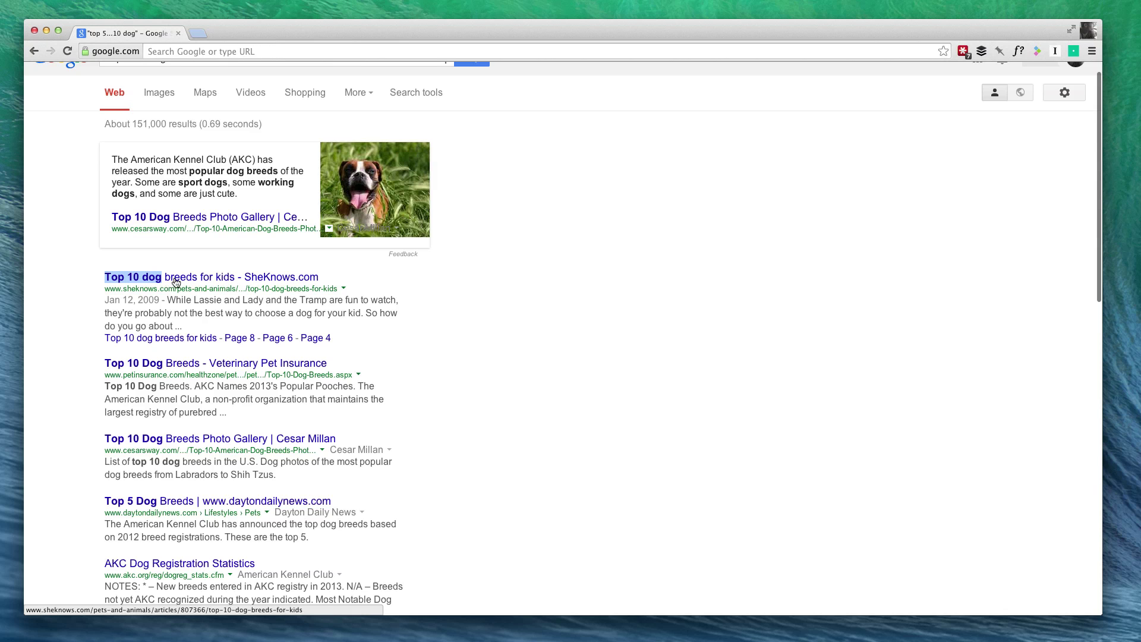
pyautogui.click(47, 328)
pyautogui.scroll(-2, 63, 268)
pyautogui.scroll(-2, 64, 267)
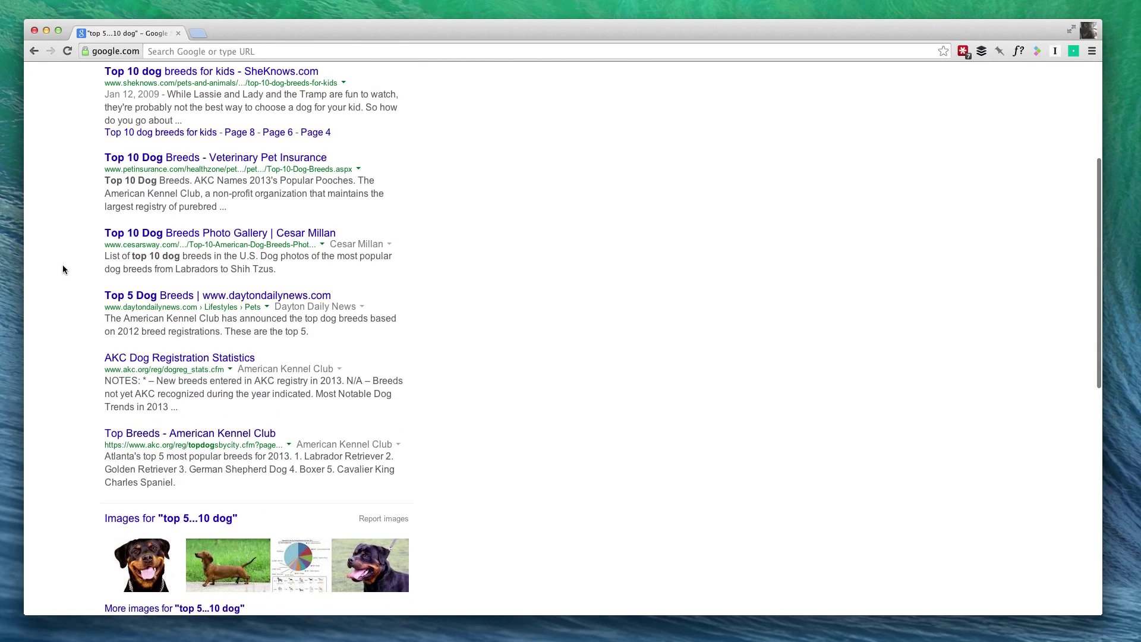
pyautogui.scroll(4, 135, 178)
pyautogui.click(192, 80)
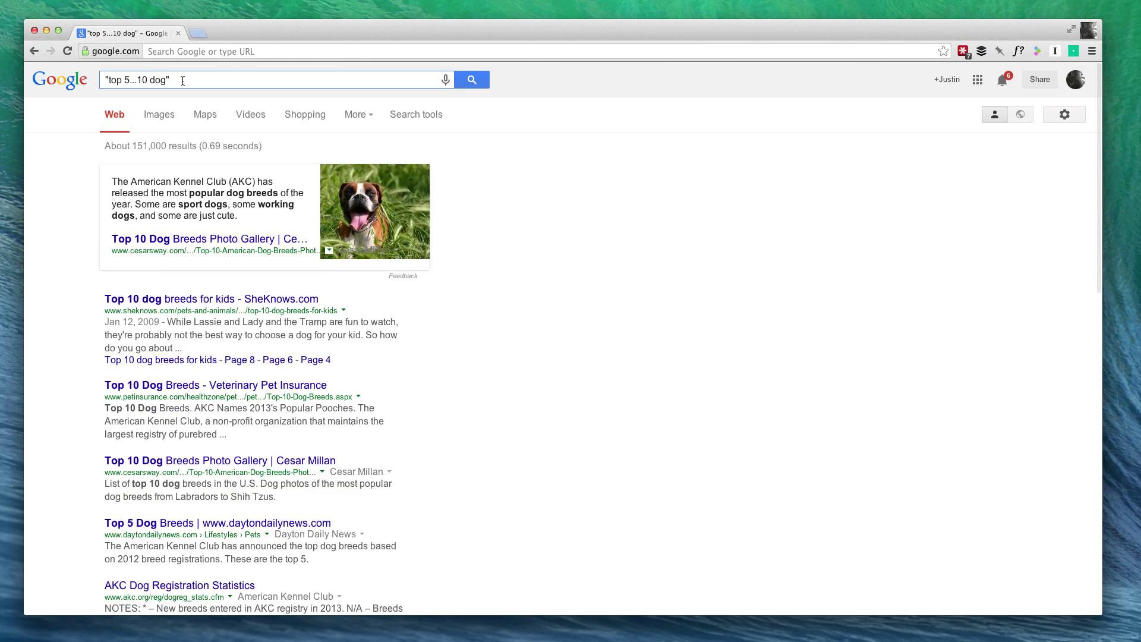
pyautogui.write(' stores')
pyautogui.press('Return')
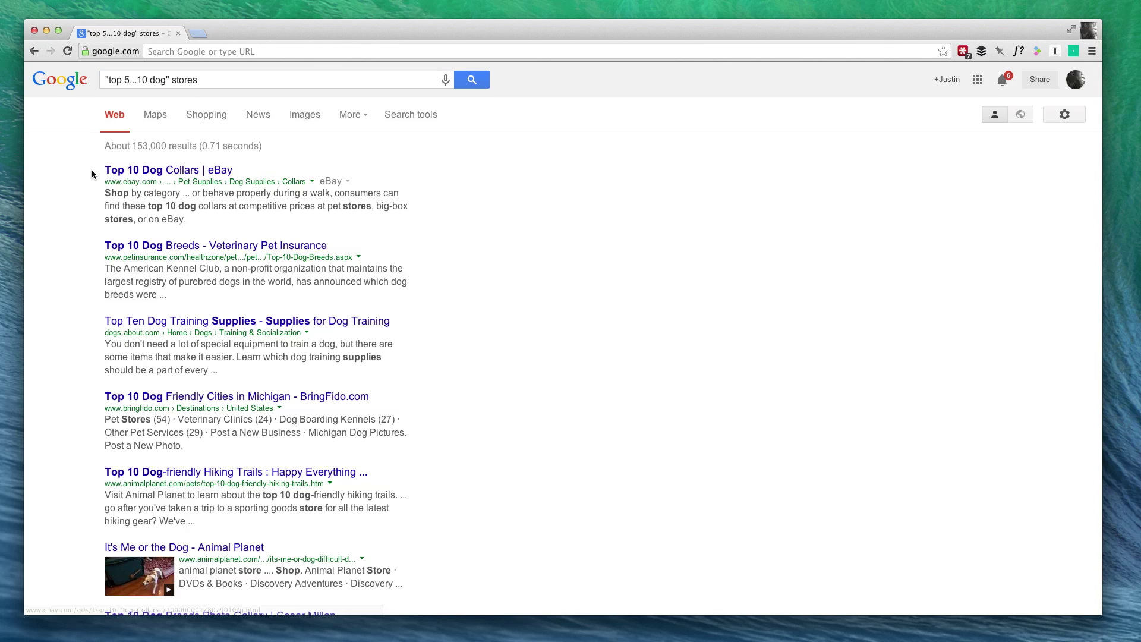
# Swap 'stores' for 'toys' and widen the range to 5...20, giving about 44,000 results.
pyautogui.doubleClick(188, 79)
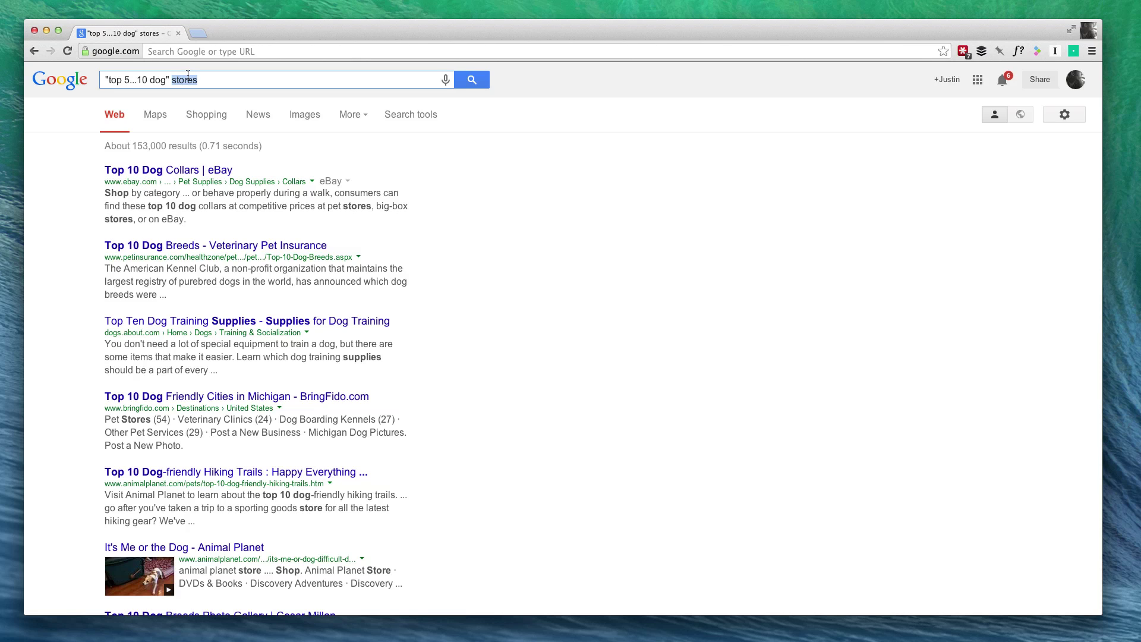
pyautogui.write('t')
pyautogui.press('Return')
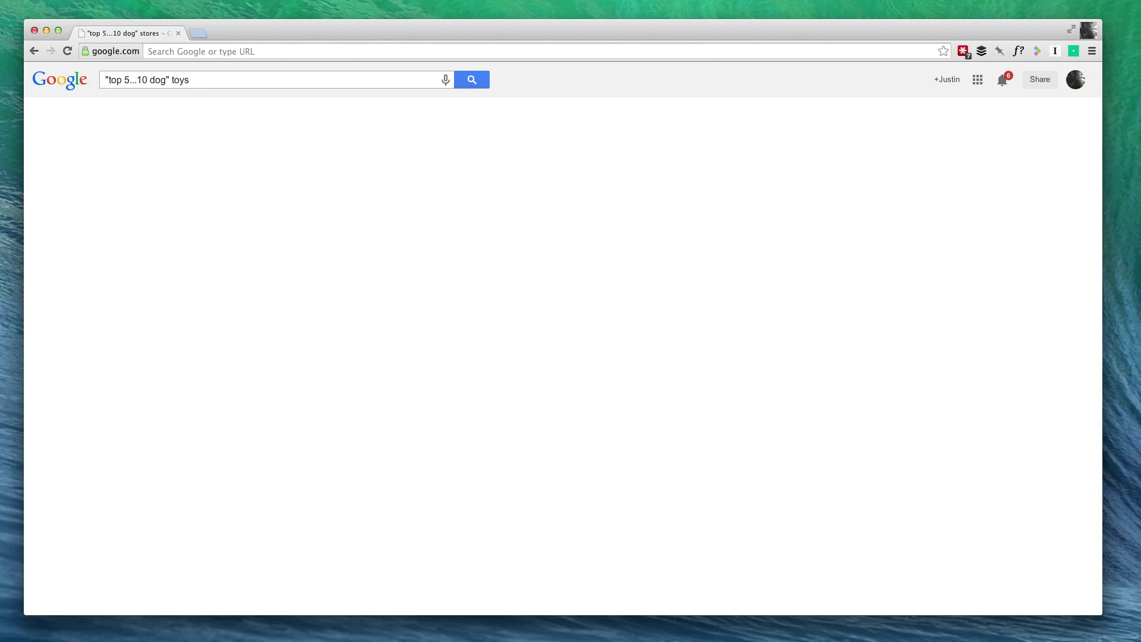
pyautogui.click(130, 79)
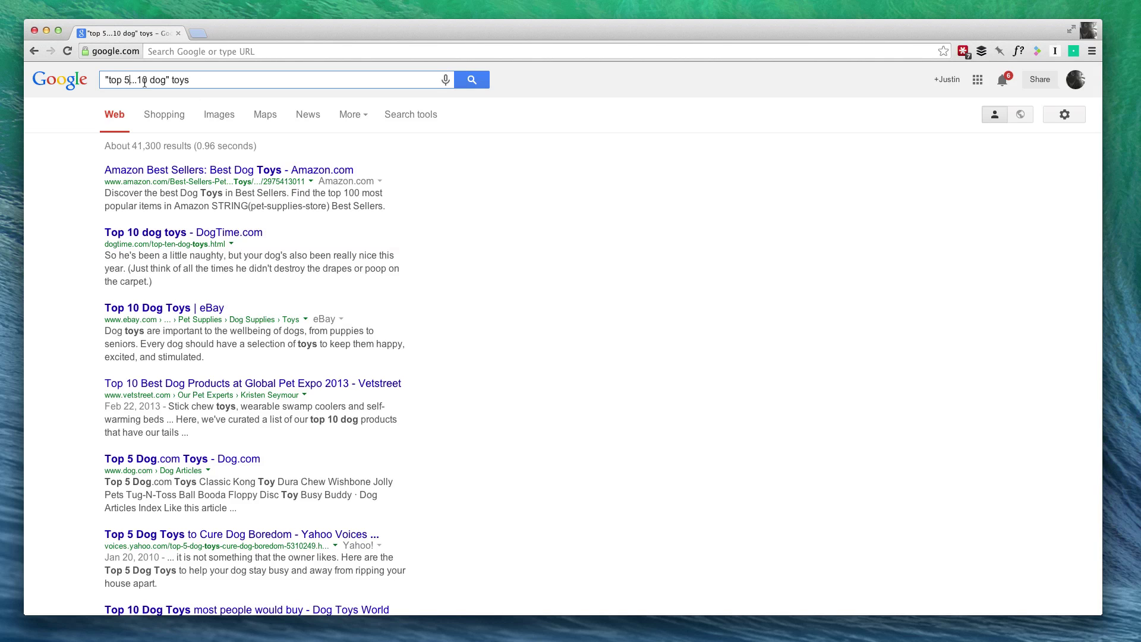
pyautogui.press('BackSpace')
pyautogui.write('2')
pyautogui.press('Return')
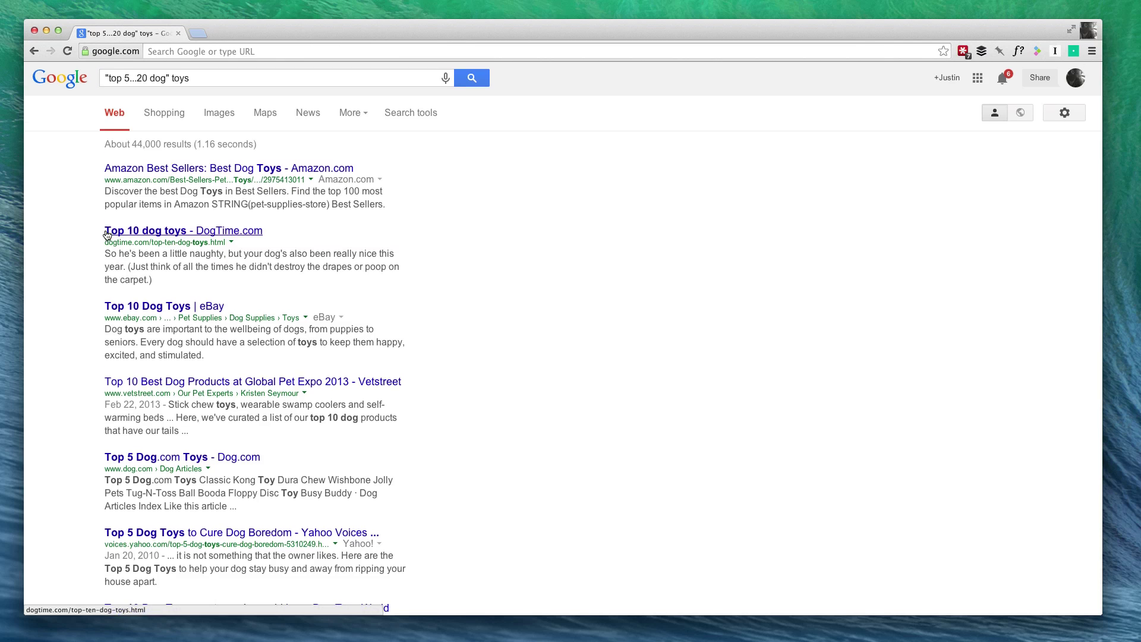
pyautogui.scroll(-3, 105, 231)
pyautogui.scroll(-3, 106, 231)
pyautogui.scroll(-2, 106, 231)
pyautogui.scroll(4, 142, 161)
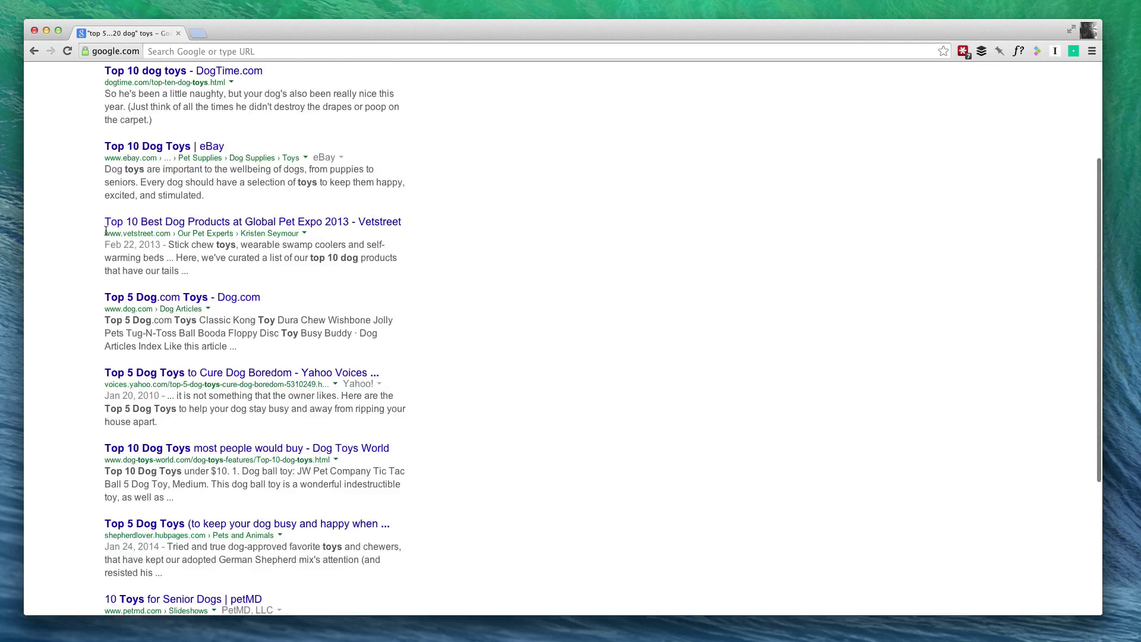
pyautogui.scroll(3, 178, 107)
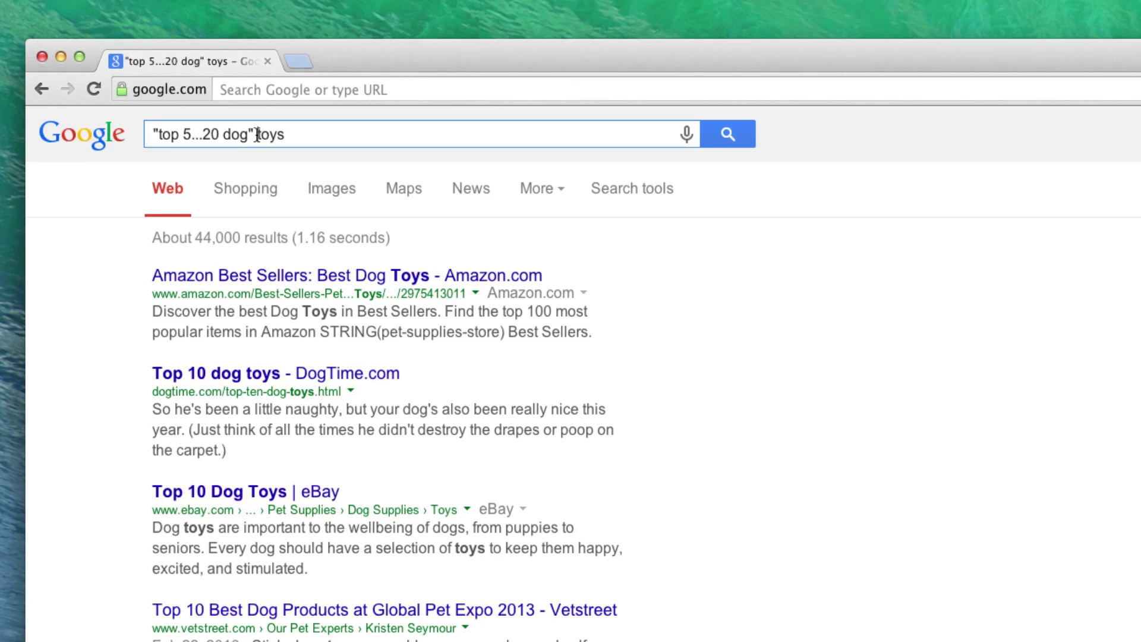
pyautogui.write('~')
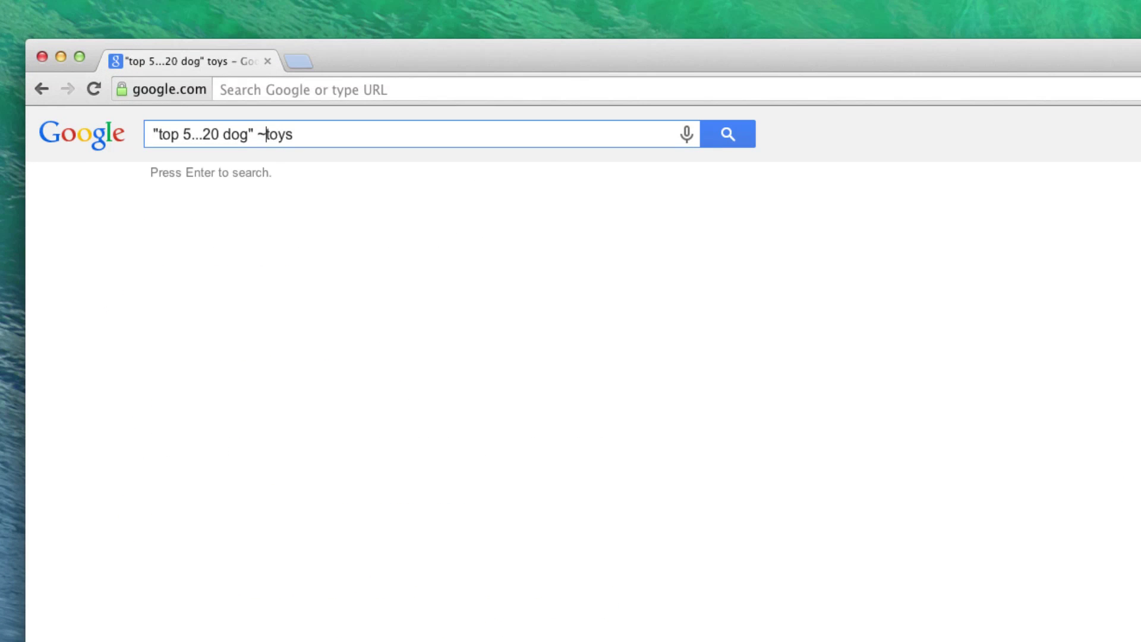
# Put a tilde before 'toys' to search "top 5...20 dog" ~toys, still about 44,000 results.
pyautogui.doubleClick(276, 133)
pyautogui.click(302, 137)
pyautogui.press('Return')
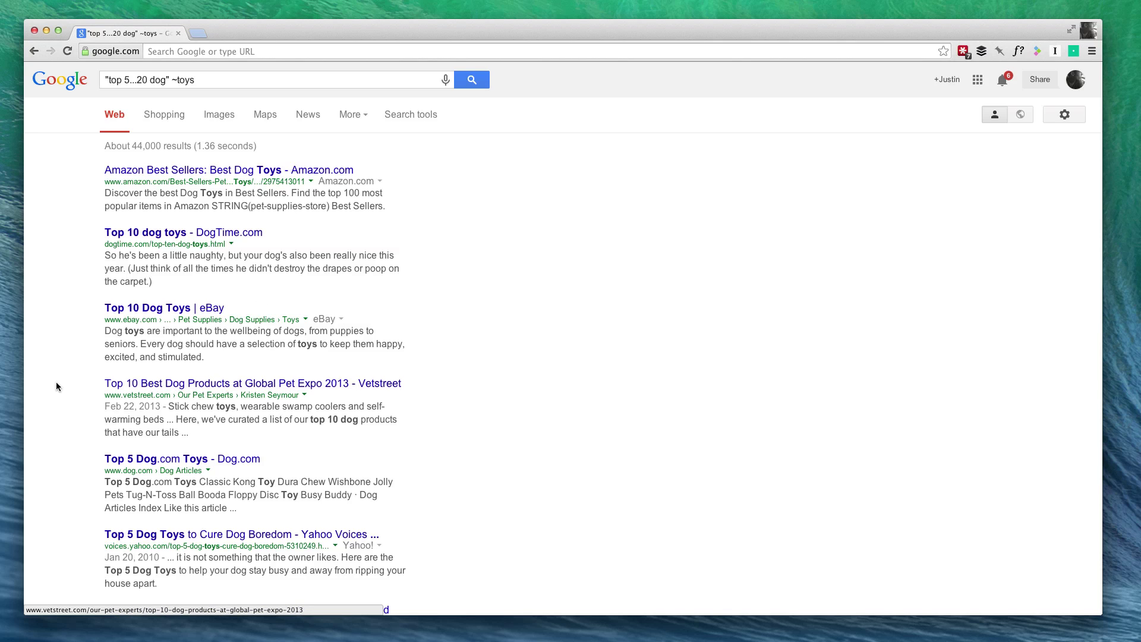
pyautogui.scroll(-5, 192, 142)
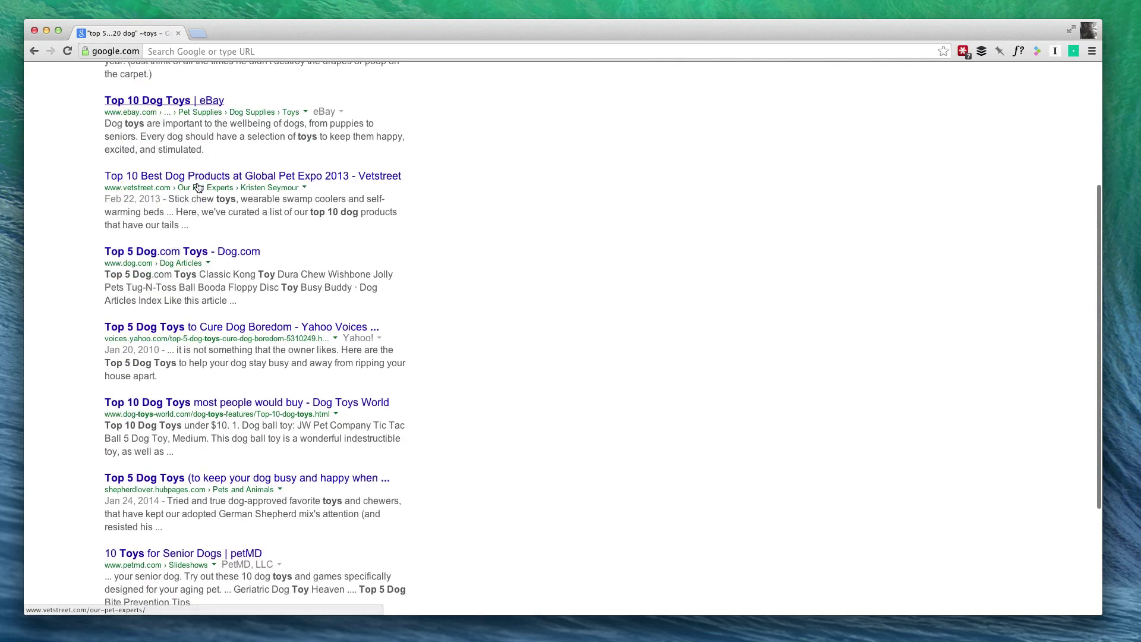
pyautogui.scroll(-1, 197, 182)
pyautogui.scroll(-3, 197, 182)
pyautogui.scroll(-1, 197, 182)
pyautogui.scroll(10, 197, 182)
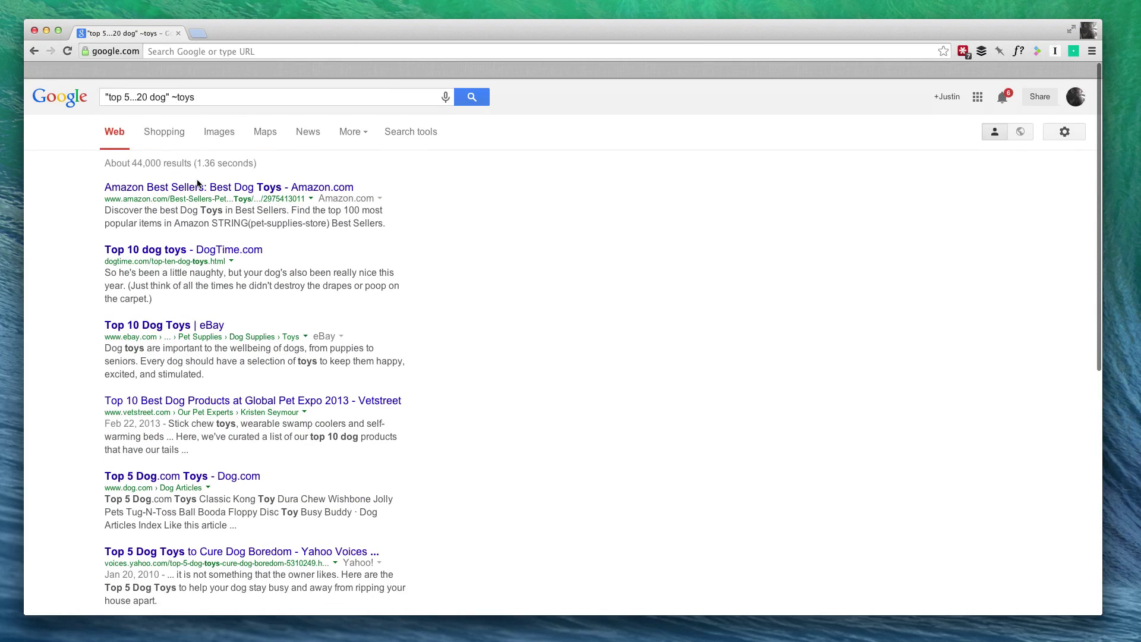